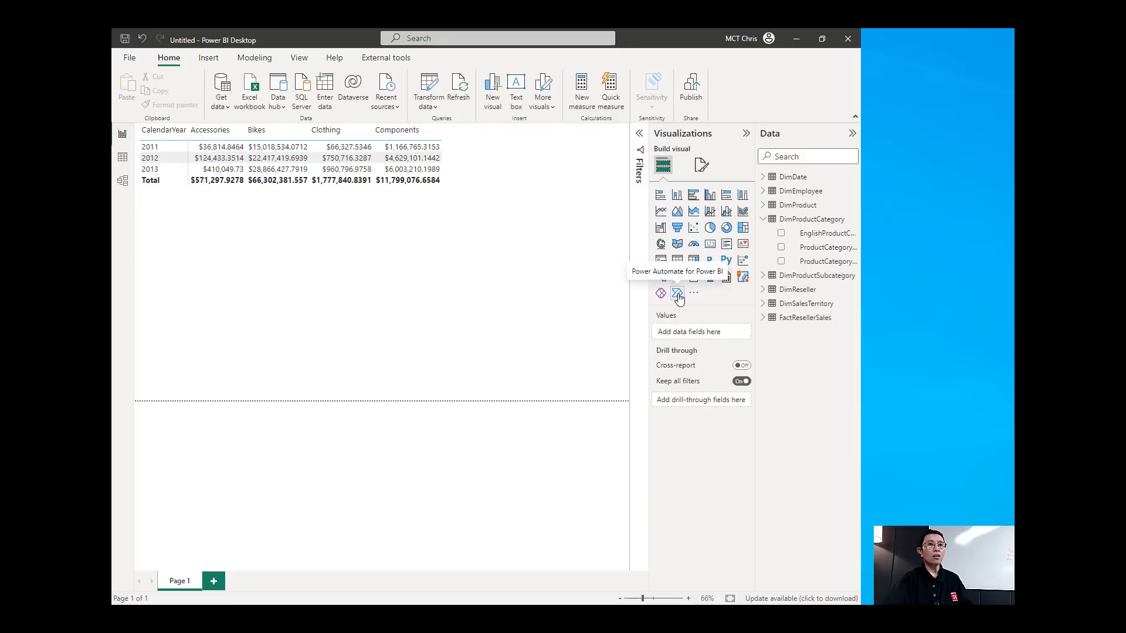
Insert a Power Automate visual below the sales table and enlarge it downward until all four setup instructions fit
{"action": "left_click", "coordinate": [677, 295]}
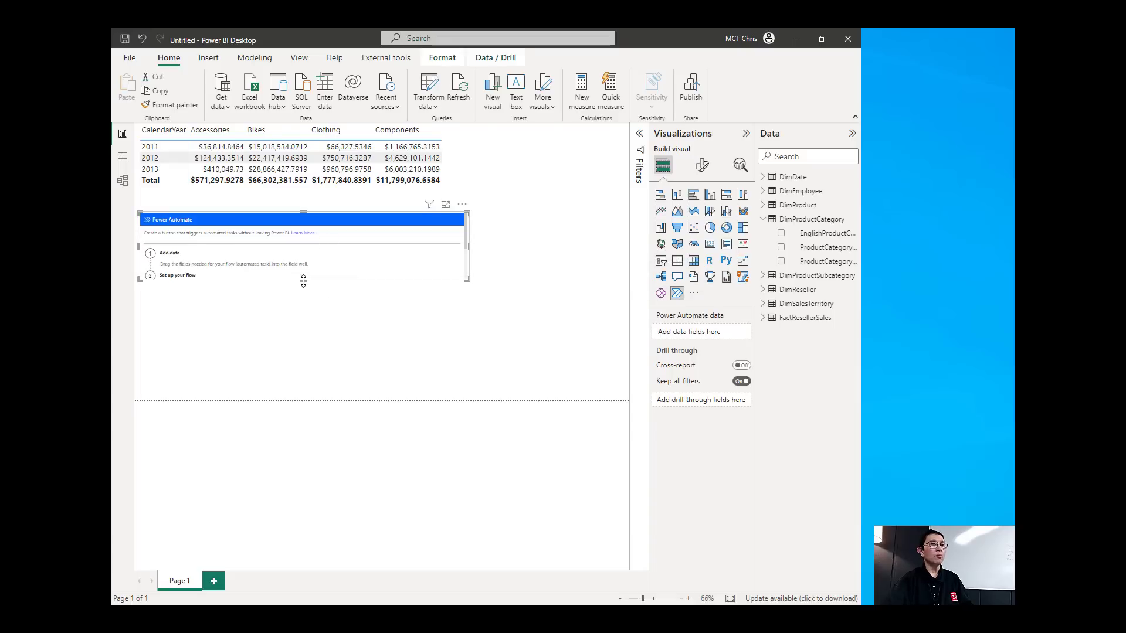
{"action": "left_click_drag", "start_coordinate": [303, 280], "coordinate": [304, 348]}
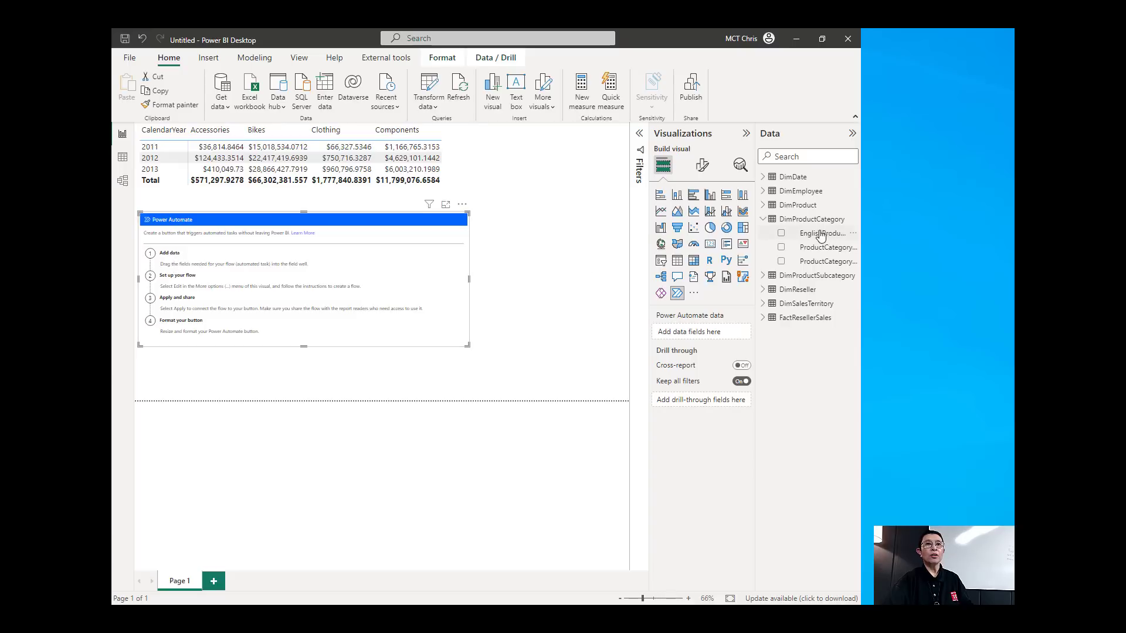
Add CalendarYear from DimDate, EnglishProductCategoryName from DimProductCategory and SalesAmount from FactResellerSales to the Power Automate visual's data
{"action": "left_click", "coordinate": [763, 177]}
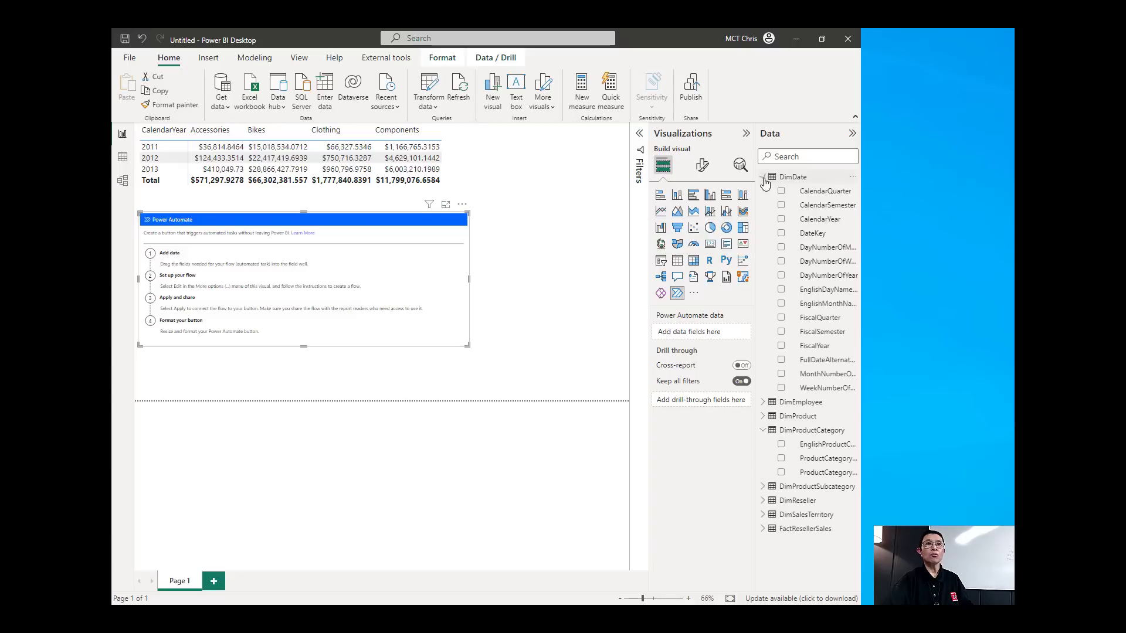
{"action": "left_click", "coordinate": [781, 219]}
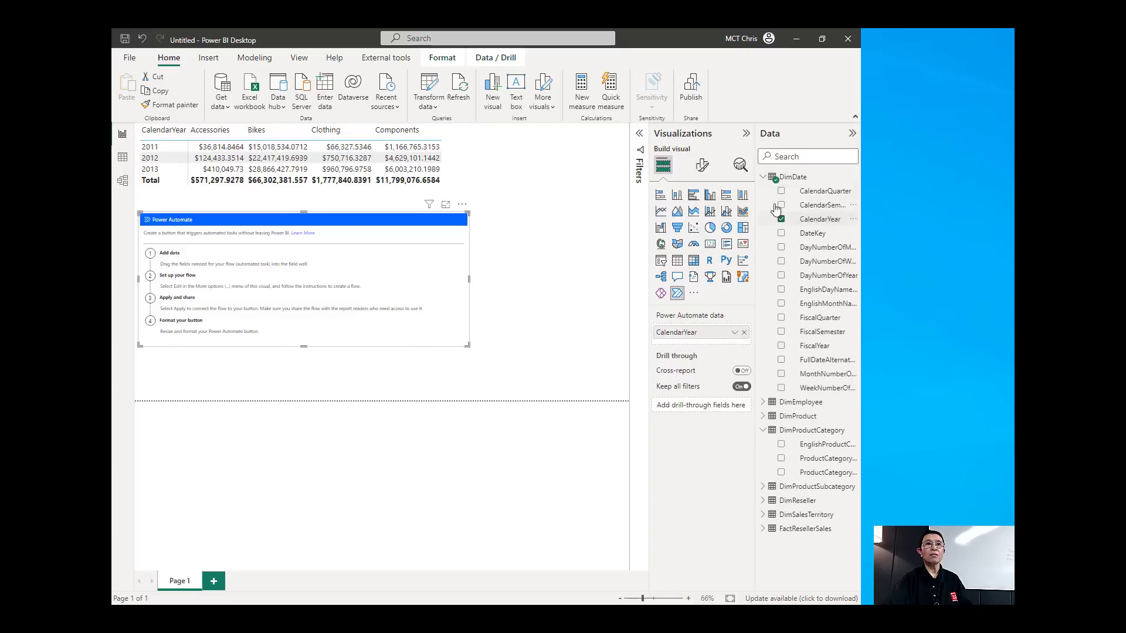
{"action": "left_click", "coordinate": [764, 177]}
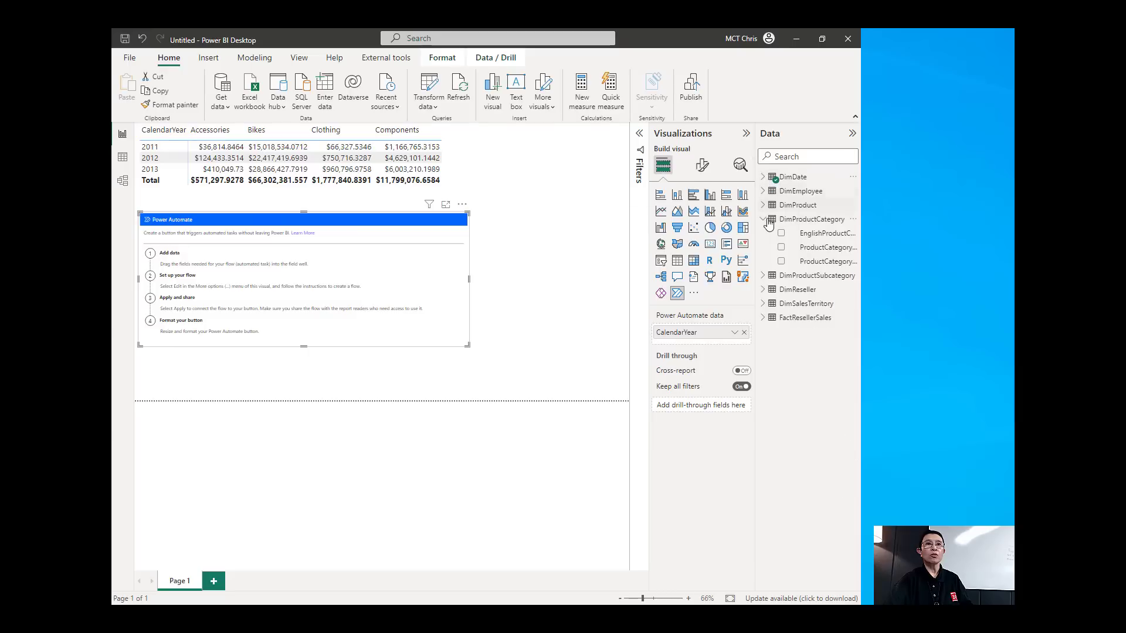
{"action": "left_click", "coordinate": [781, 235]}
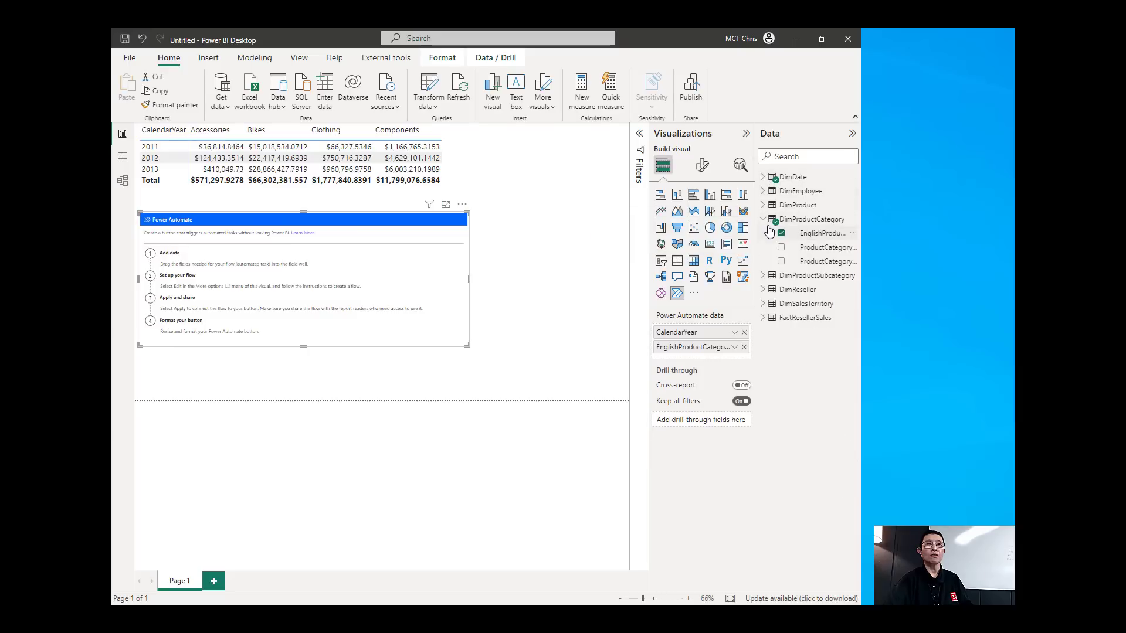
{"action": "left_click", "coordinate": [763, 221]}
{"action": "left_click", "coordinate": [763, 276]}
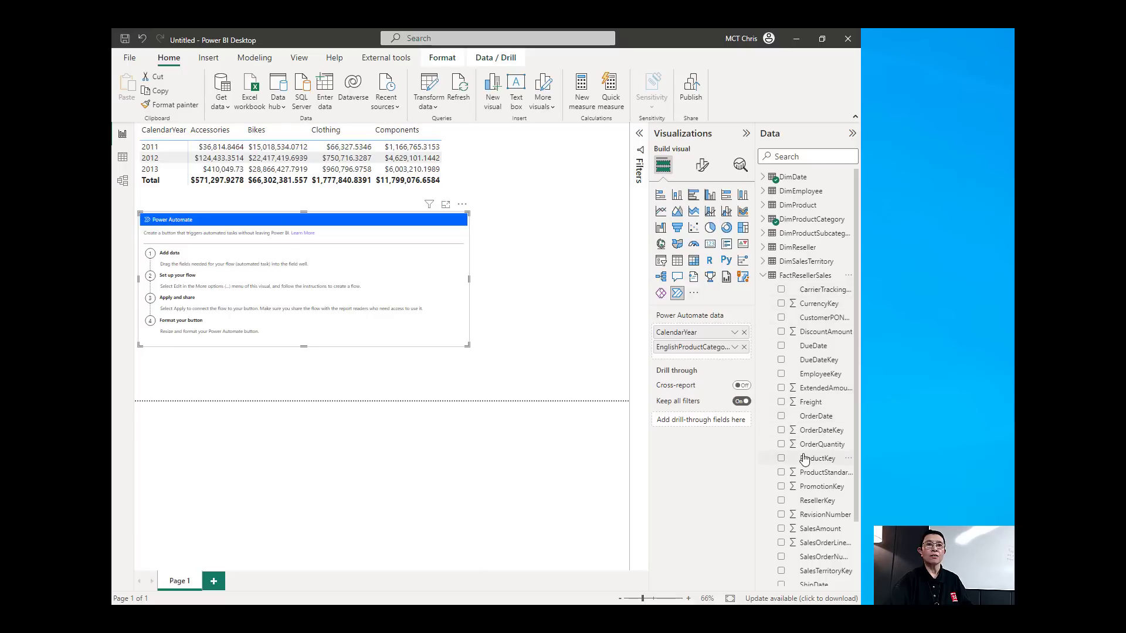
{"action": "left_click", "coordinate": [781, 529]}
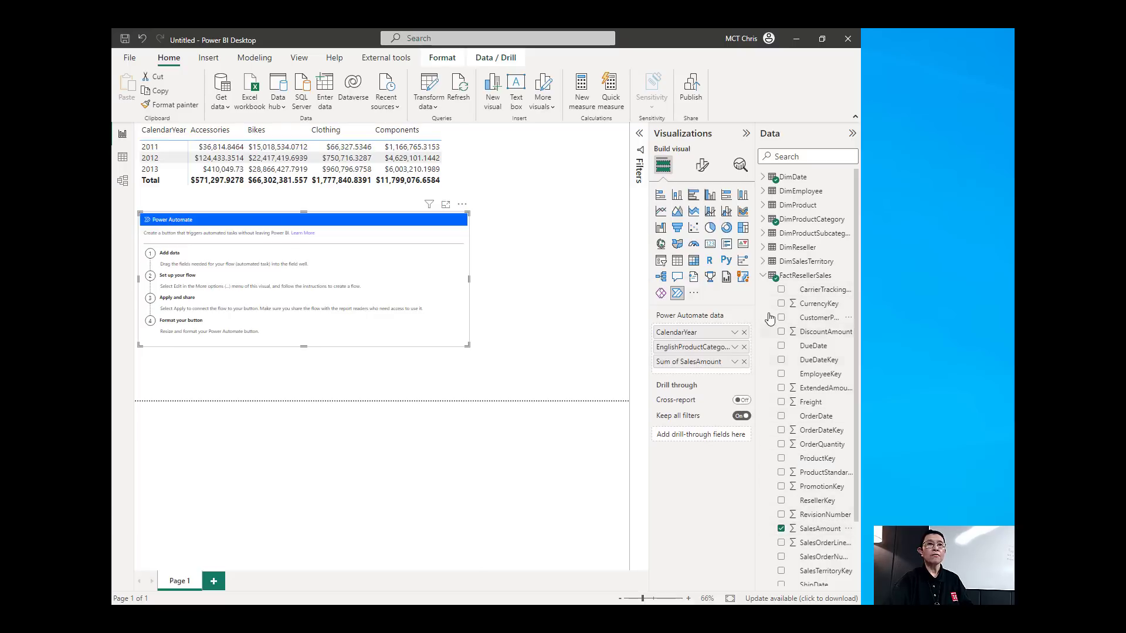
{"action": "left_click", "coordinate": [764, 276]}
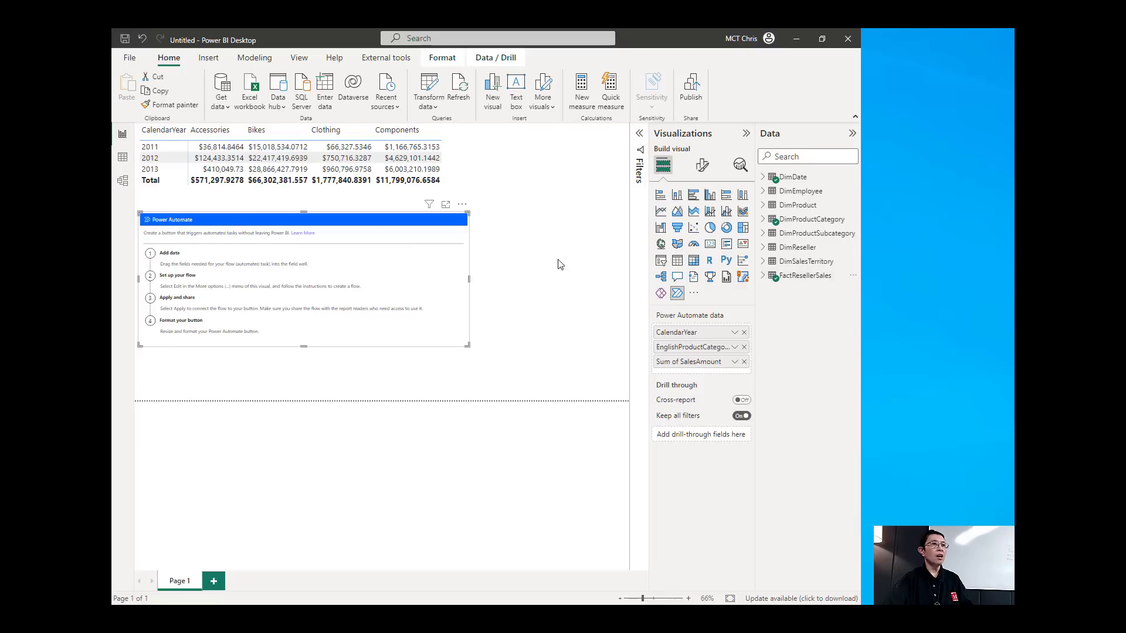
Open the Power Automate visual for editing and create a new instant cloud flow
{"action": "left_click", "coordinate": [463, 206]}
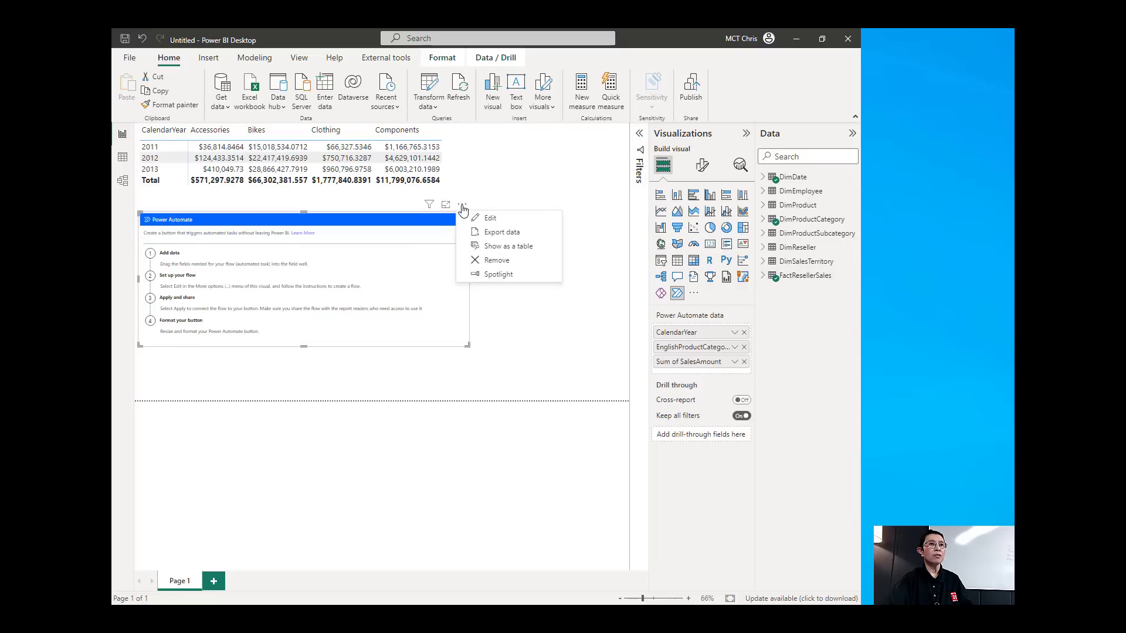
{"action": "left_click", "coordinate": [490, 220]}
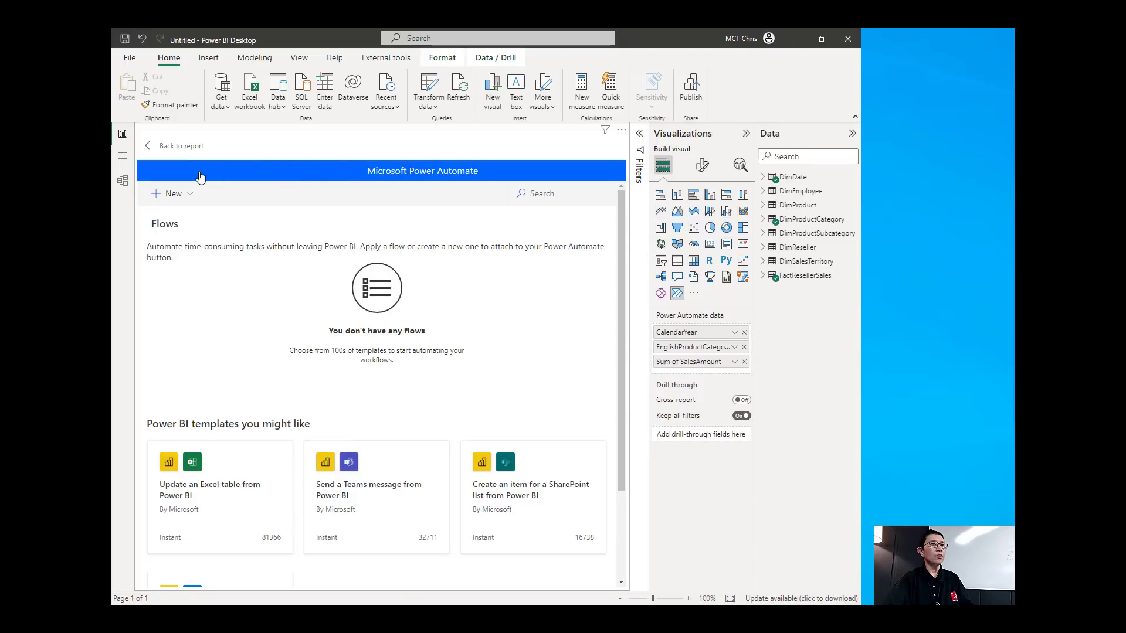
{"action": "left_click", "coordinate": [189, 196]}
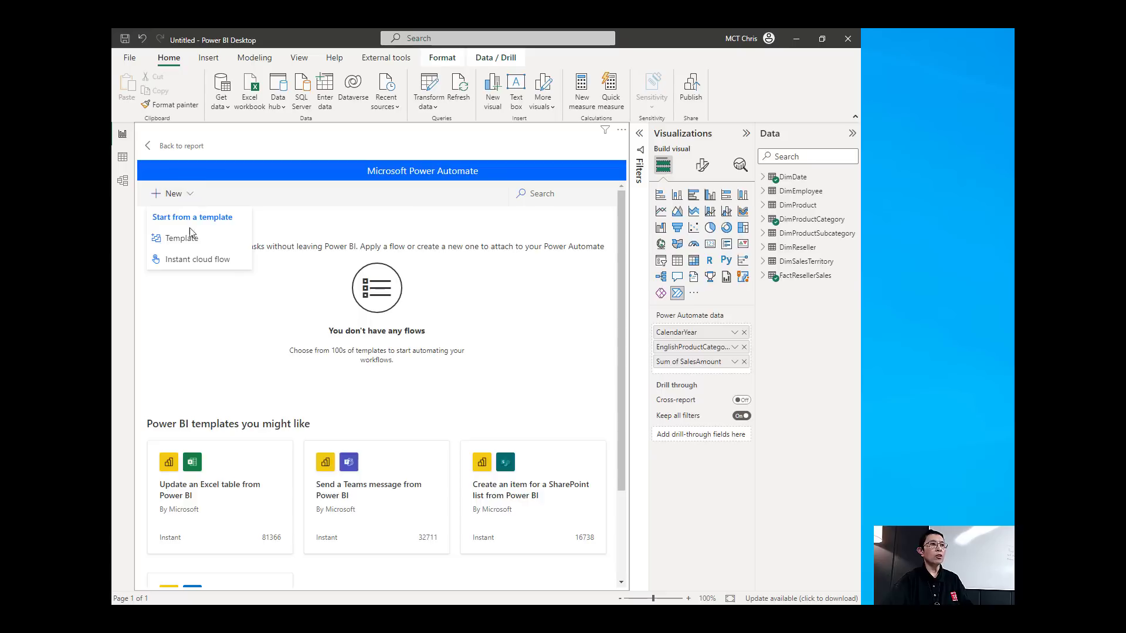
{"action": "left_click", "coordinate": [191, 261]}
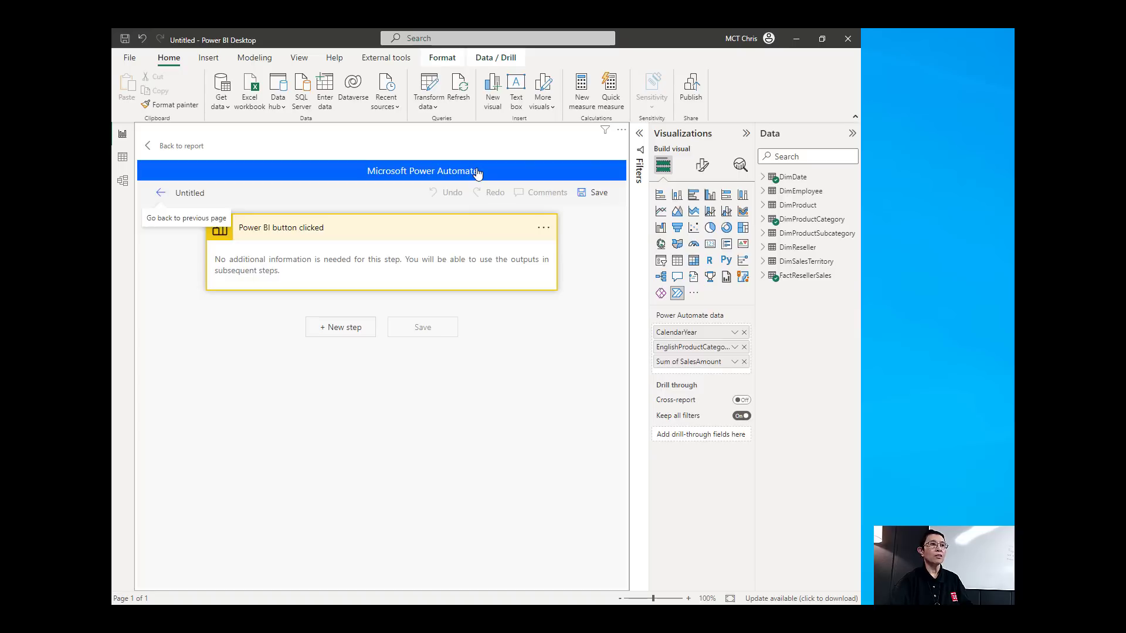
Add an HTTP action after the Power BI button trigger and set its method to POST
{"action": "left_click", "coordinate": [353, 329]}
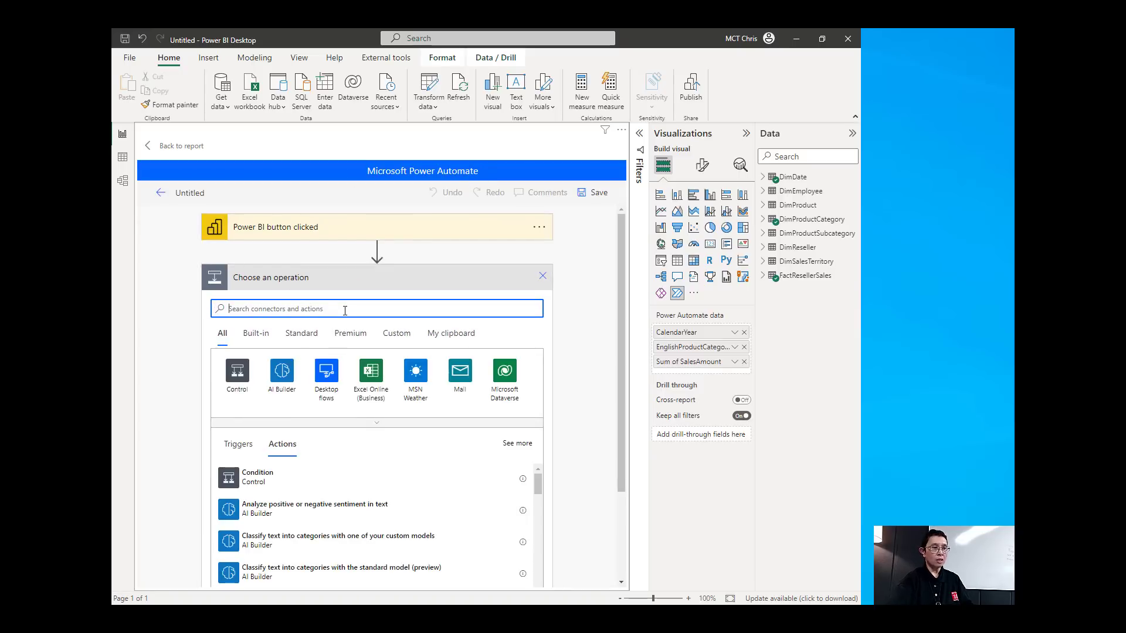
{"action": "type", "text": "HTTP"}
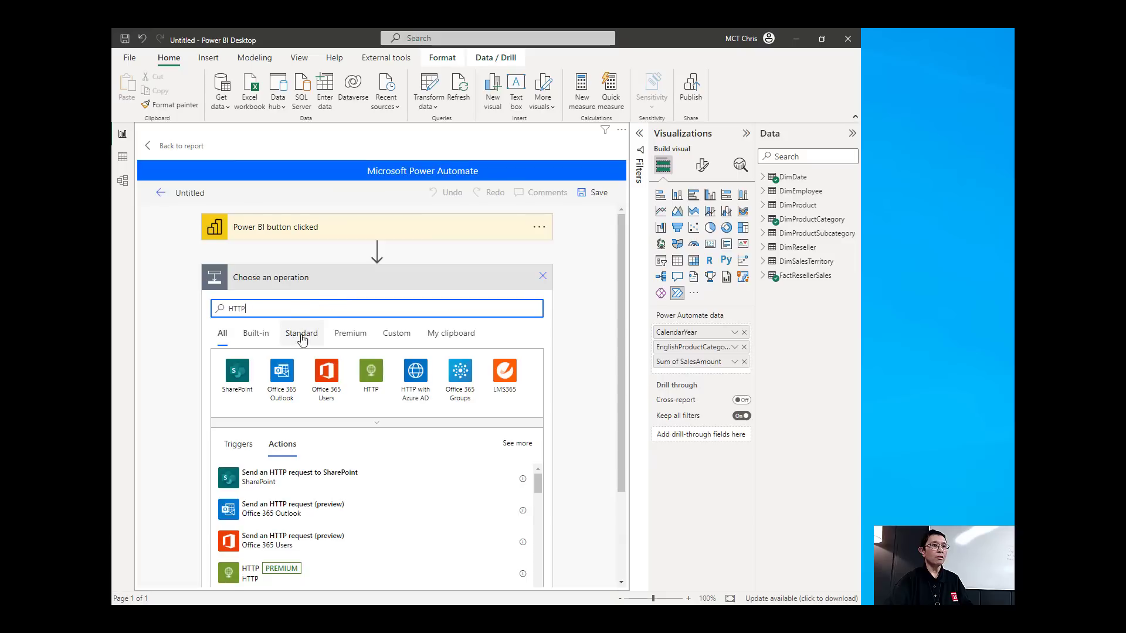
{"action": "left_click", "coordinate": [371, 376]}
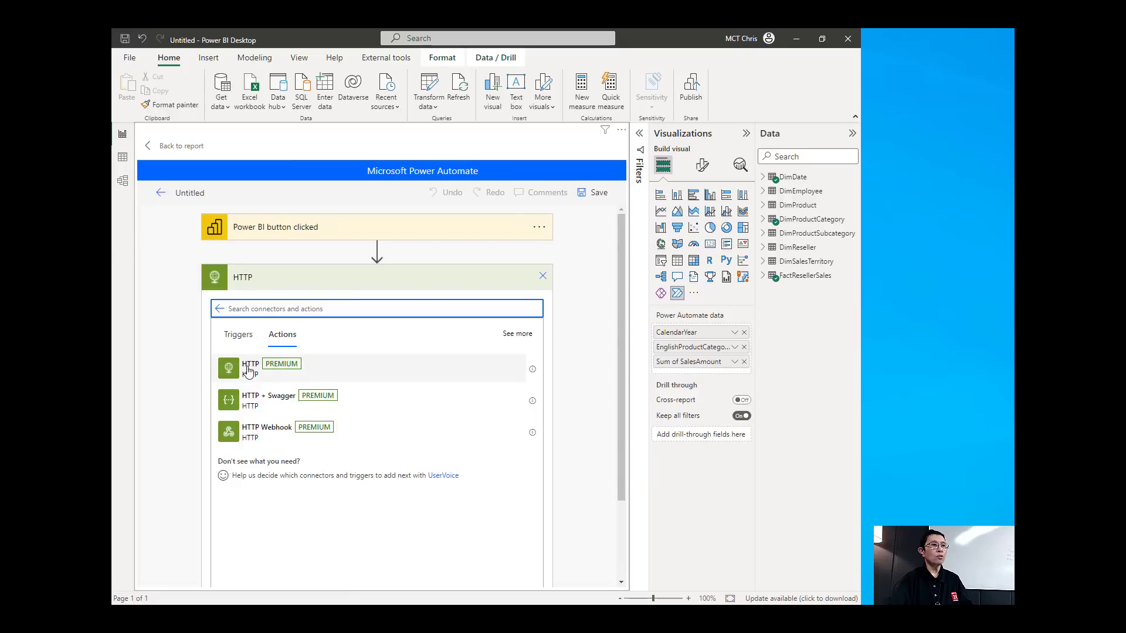
{"action": "left_click", "coordinate": [250, 370]}
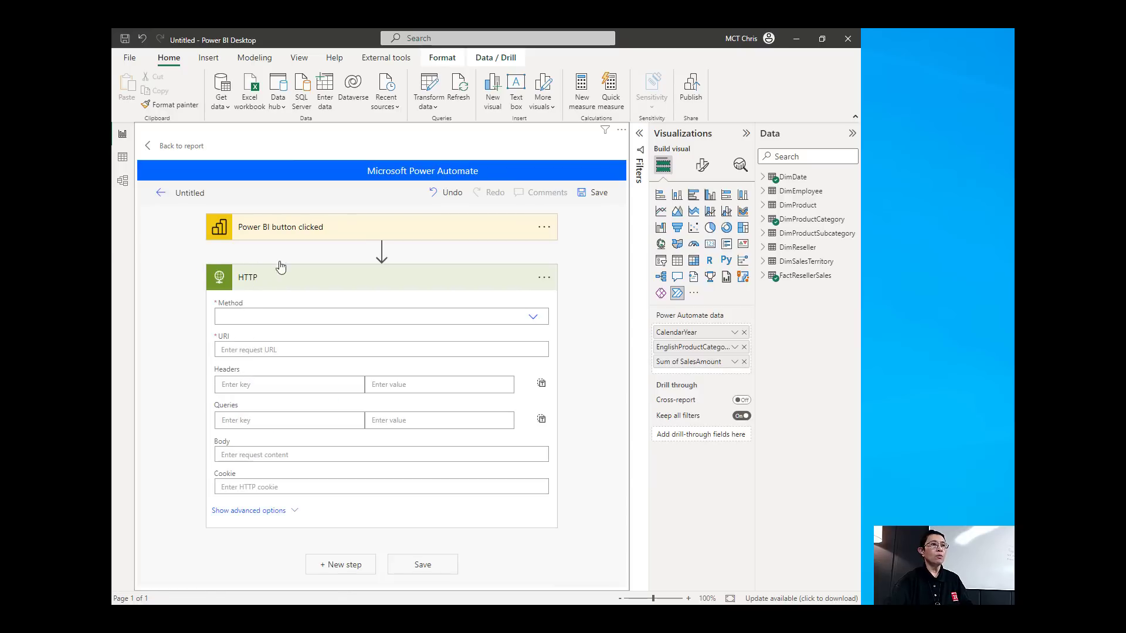
{"action": "left_click", "coordinate": [533, 318]}
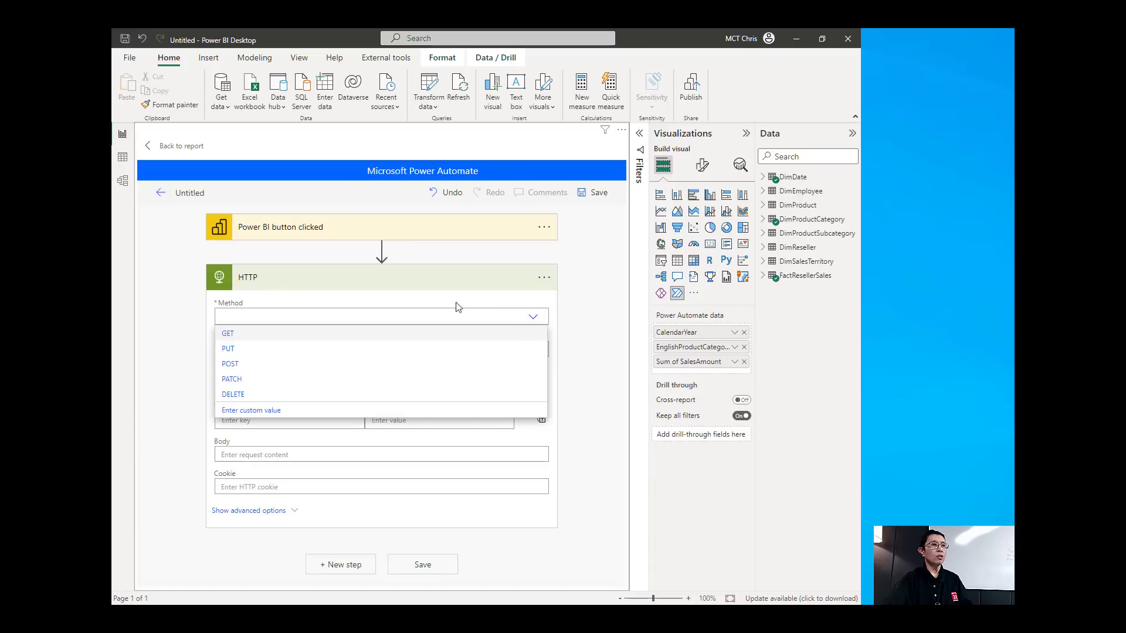
{"action": "left_click", "coordinate": [230, 365]}
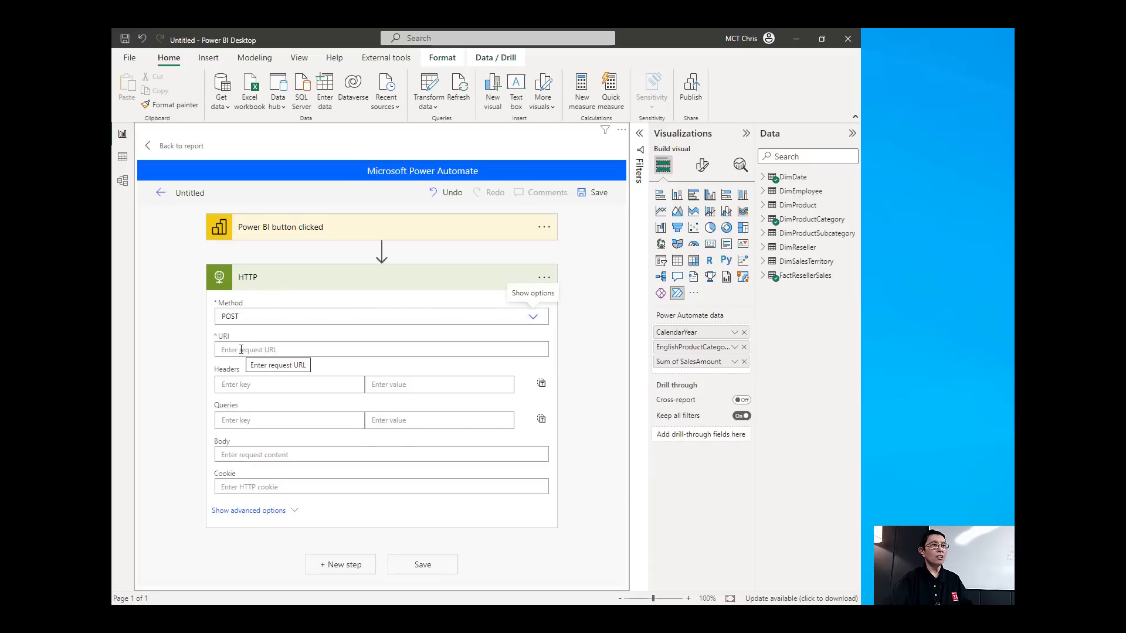
{"action": "left_click", "coordinate": [241, 350]}
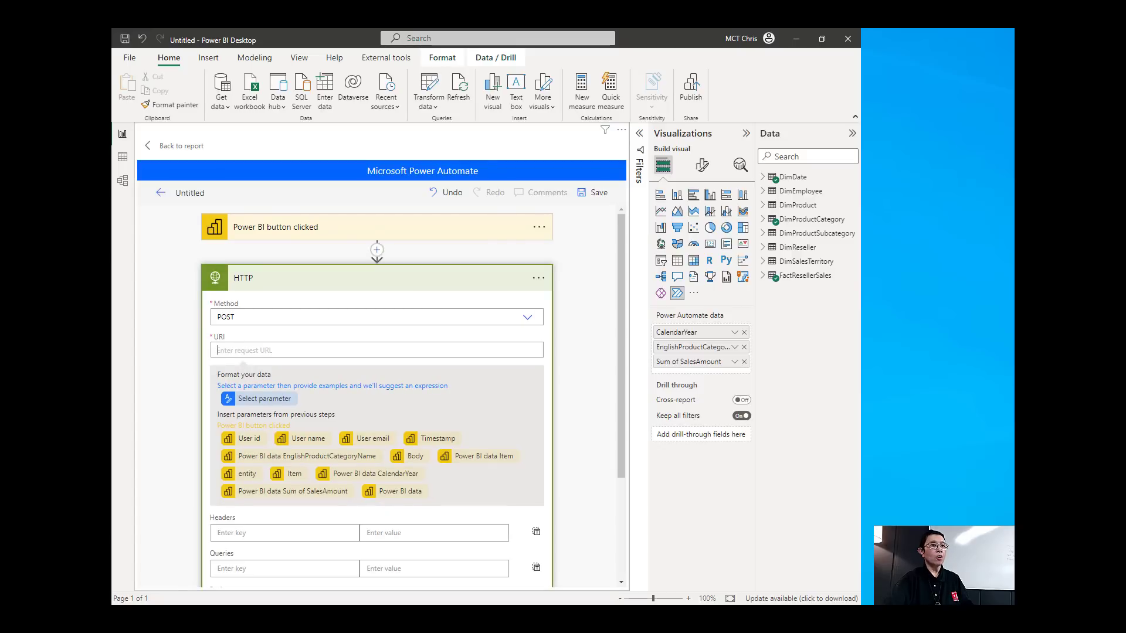
Switch to Microsoft Edge, search the web for OpenAI and open its official website, keeping only that page open
{"action": "key", "text": "alt+Tab"}
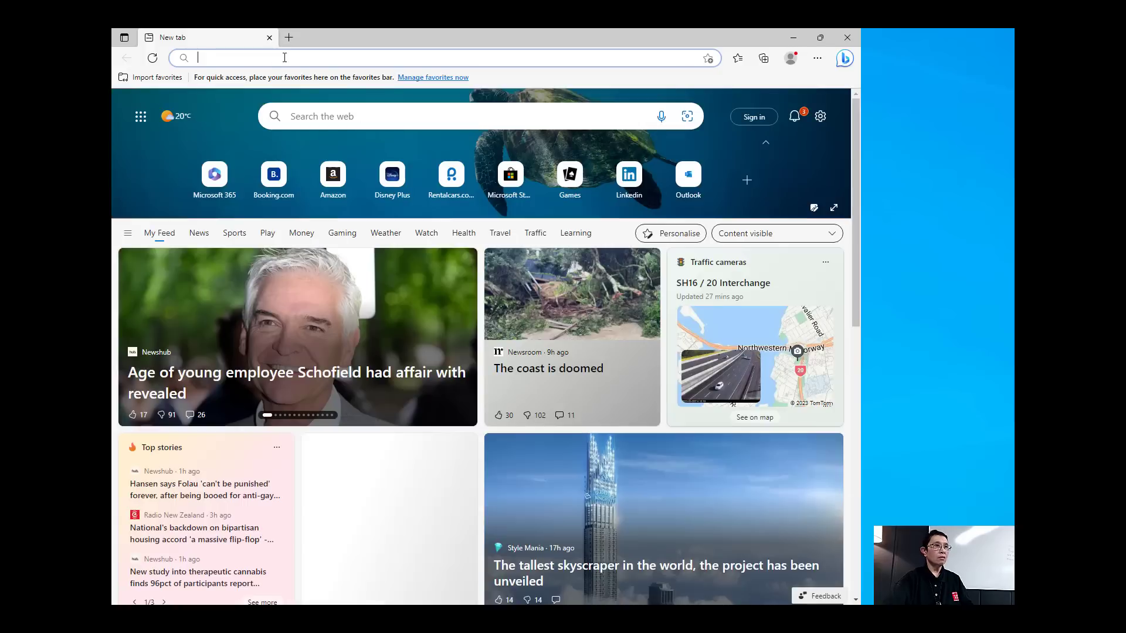
{"action": "type", "text": "OPR"}
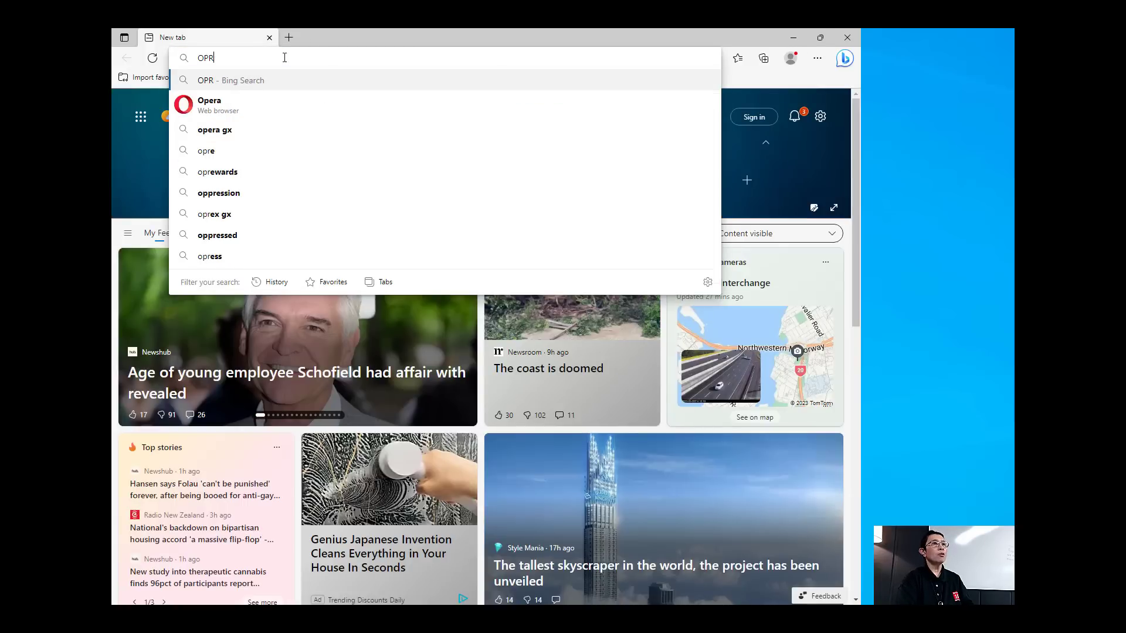
{"action": "key", "text": "BackSpace"}
{"action": "type", "text": "EN"}
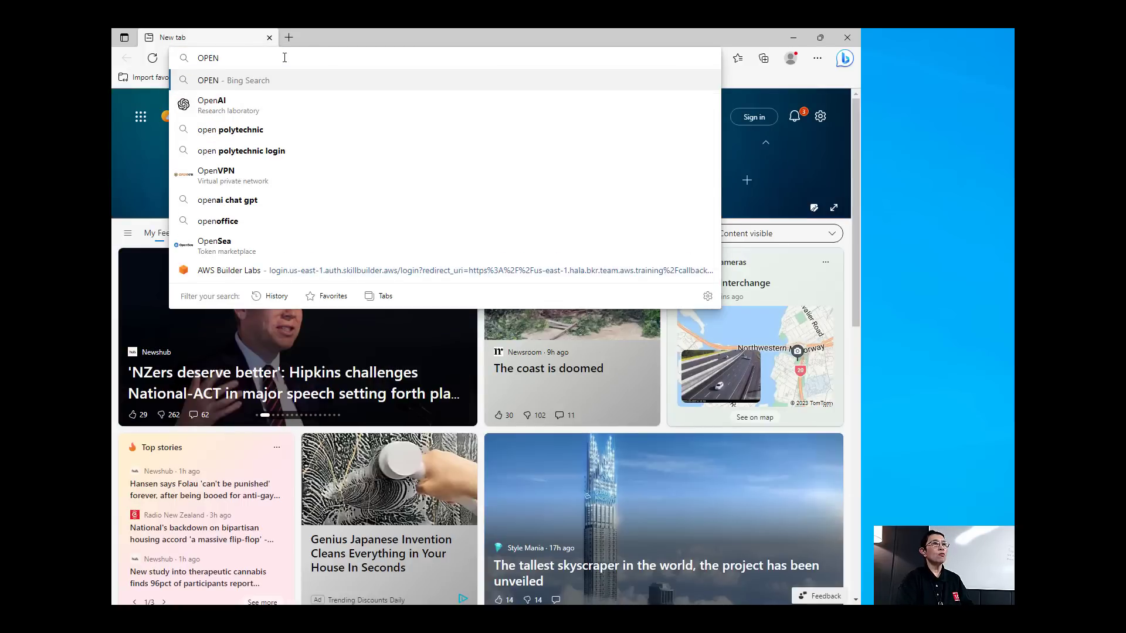
{"action": "type", "text": "AI"}
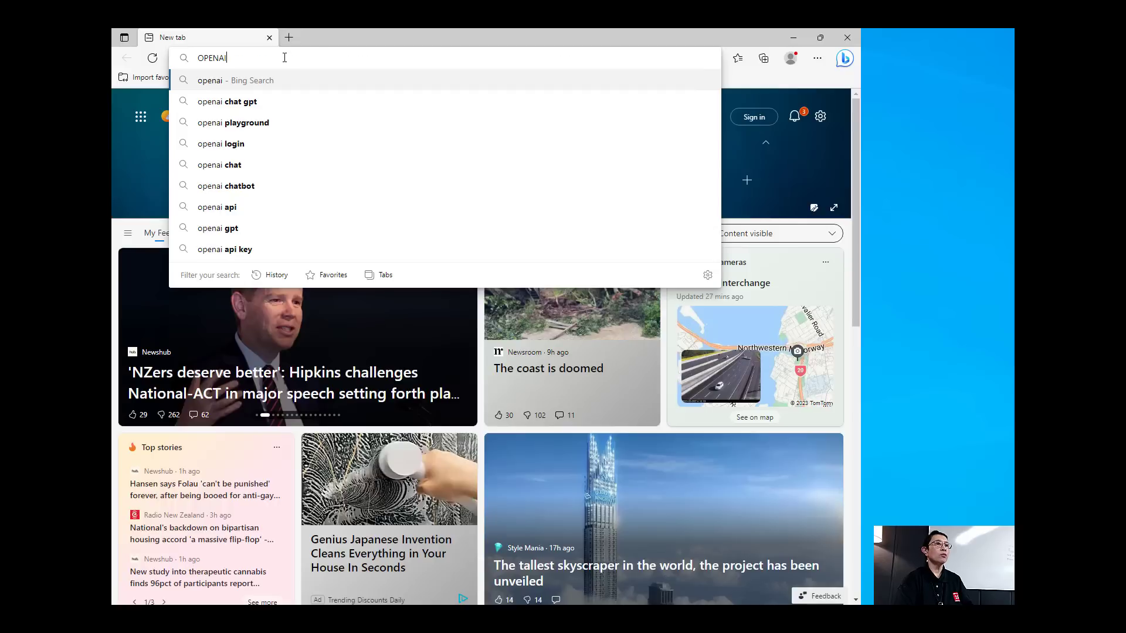
{"action": "key", "text": "Return"}
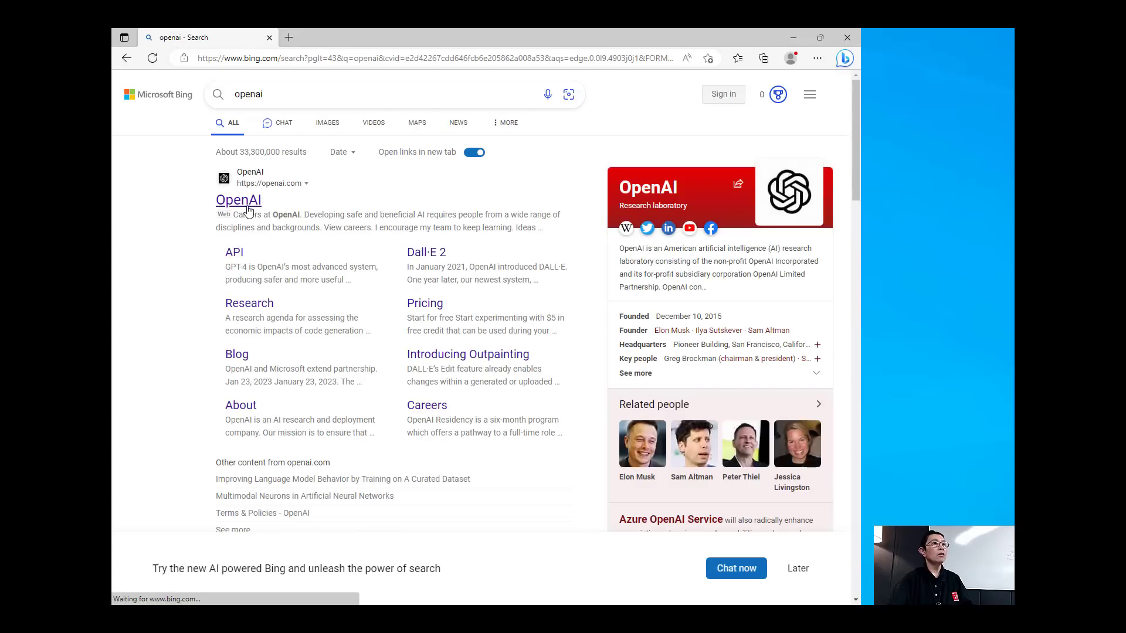
{"action": "left_click", "coordinate": [246, 206]}
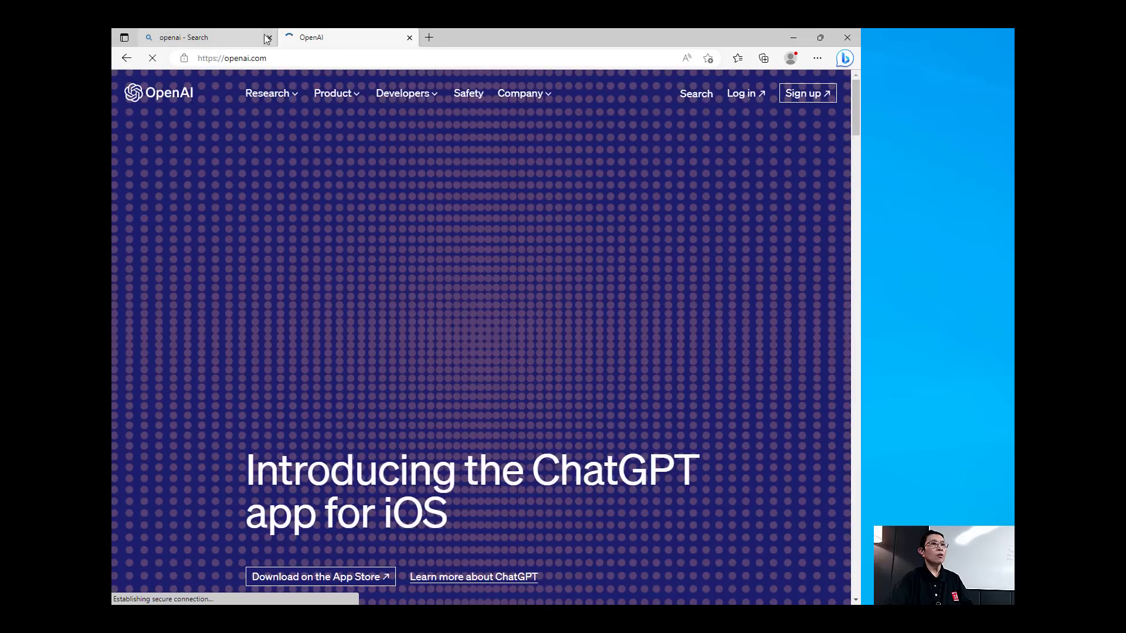
{"action": "left_click", "coordinate": [267, 38]}
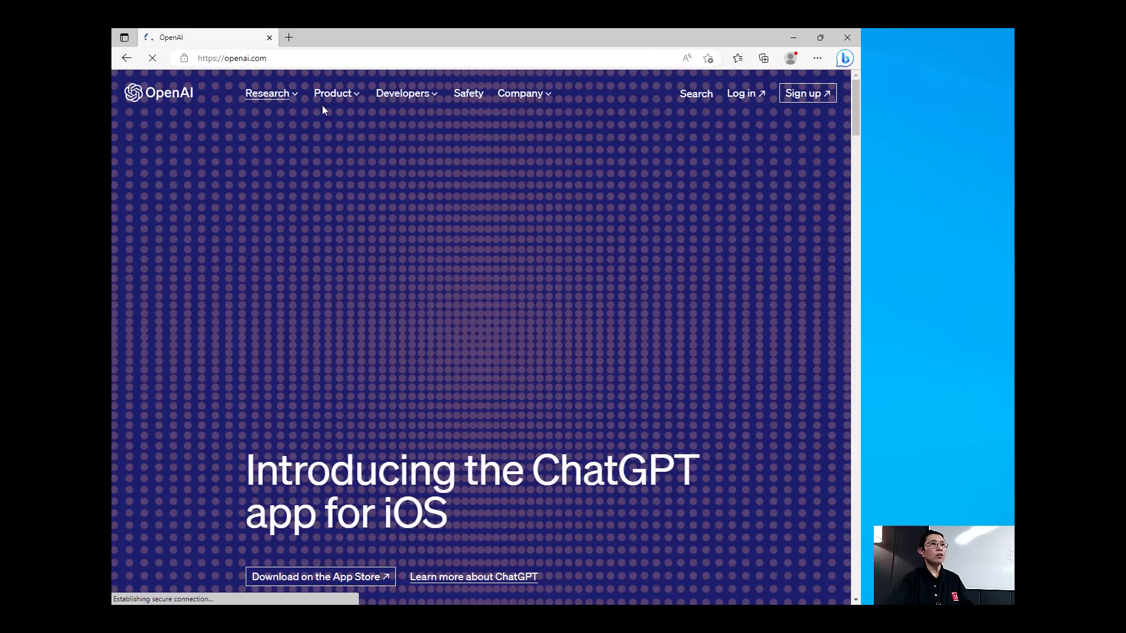
Open OpenAI's API reference at the Completions section and close the OpenAI home page
{"action": "left_click", "coordinate": [427, 95]}
{"action": "left_click", "coordinate": [417, 153]}
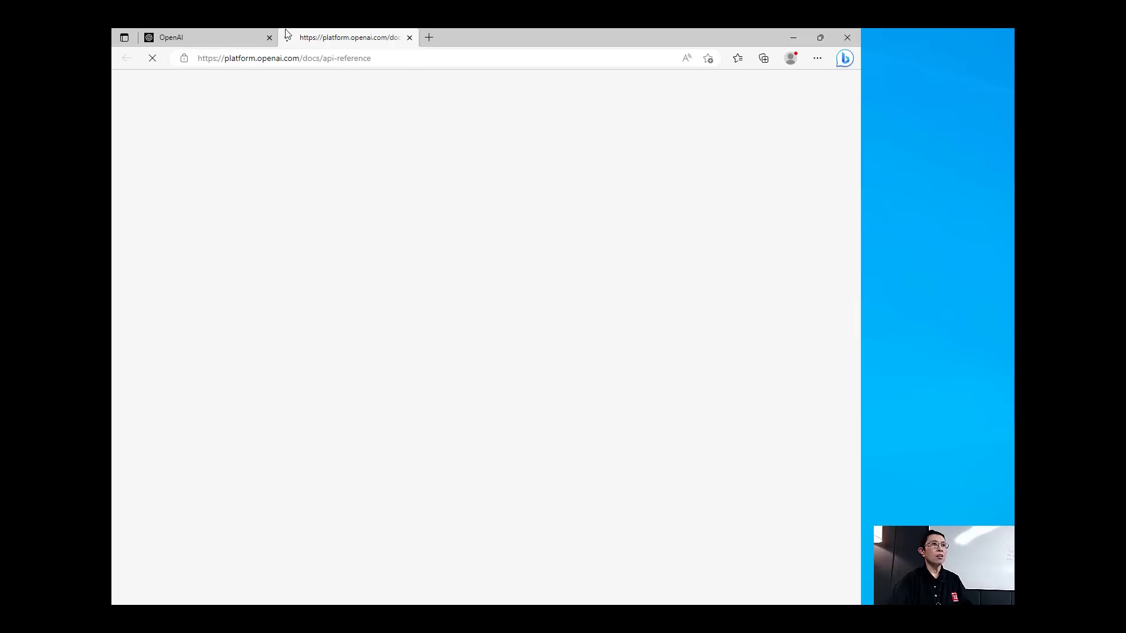
{"action": "left_click", "coordinate": [268, 38]}
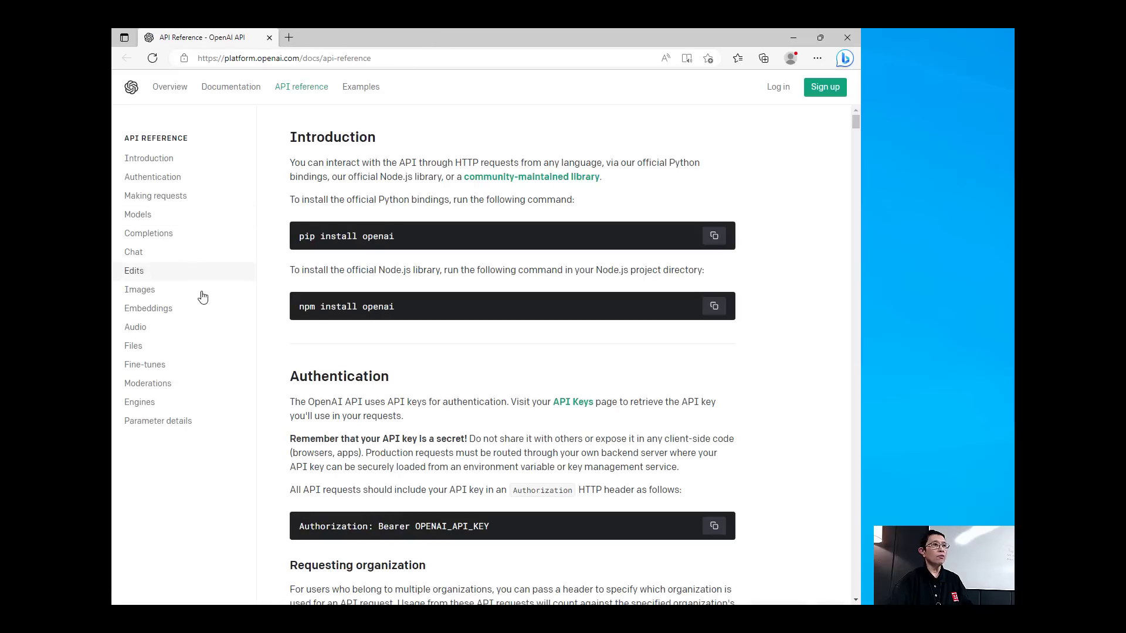
{"action": "left_click", "coordinate": [168, 238]}
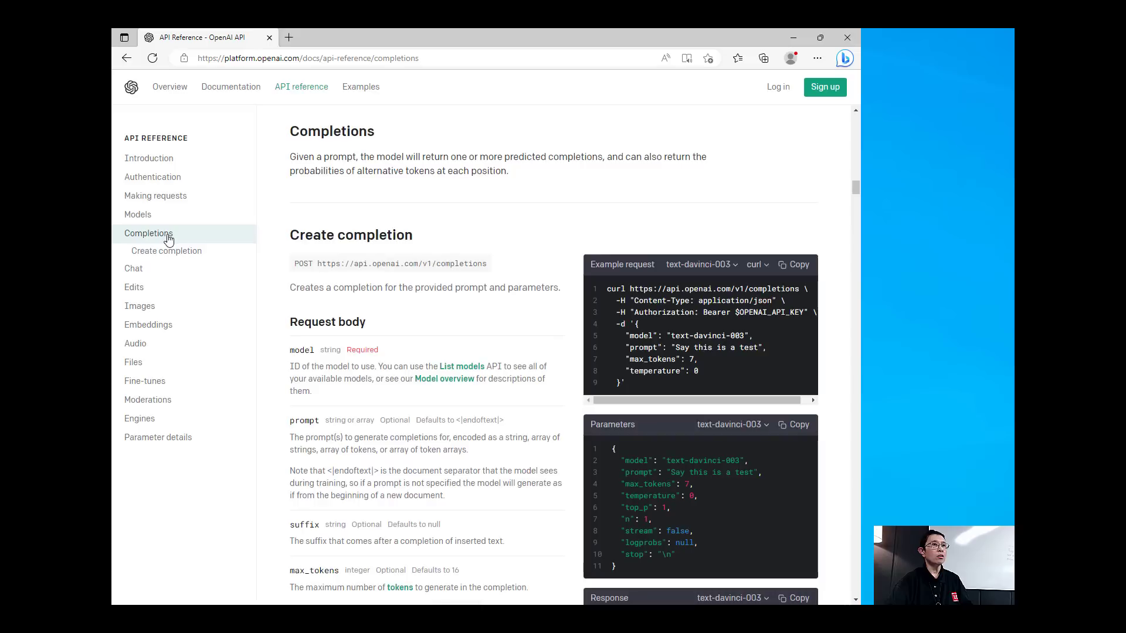
{"action": "left_click_drag", "start_coordinate": [318, 264], "coordinate": [495, 268]}
{"action": "key", "text": "ctrl+c"}
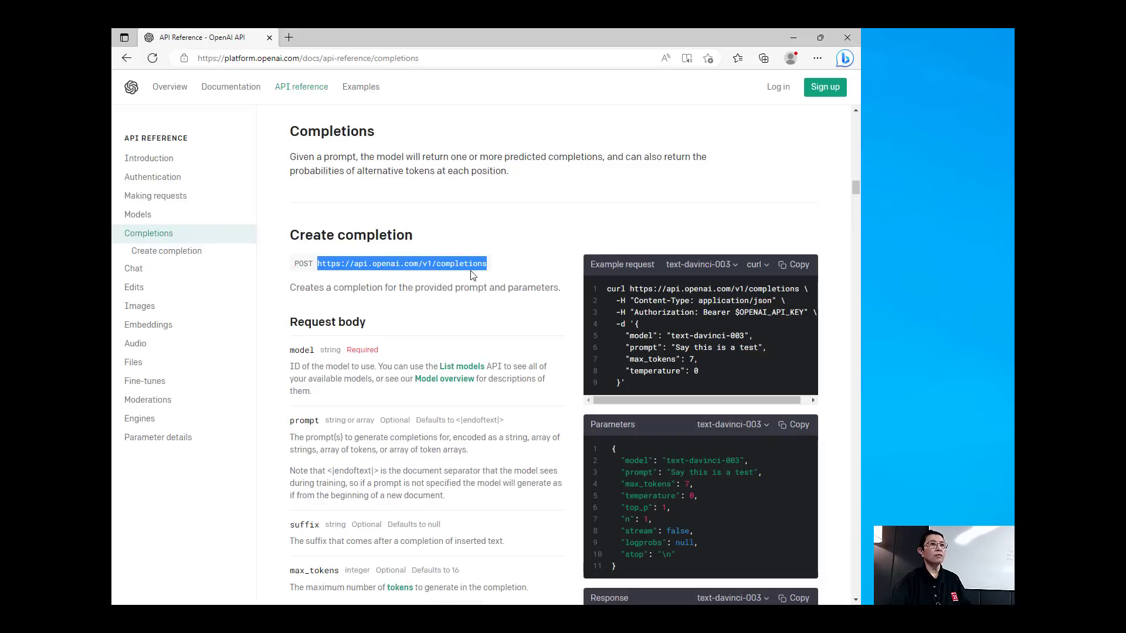
{"action": "key", "text": "alt+Tab"}
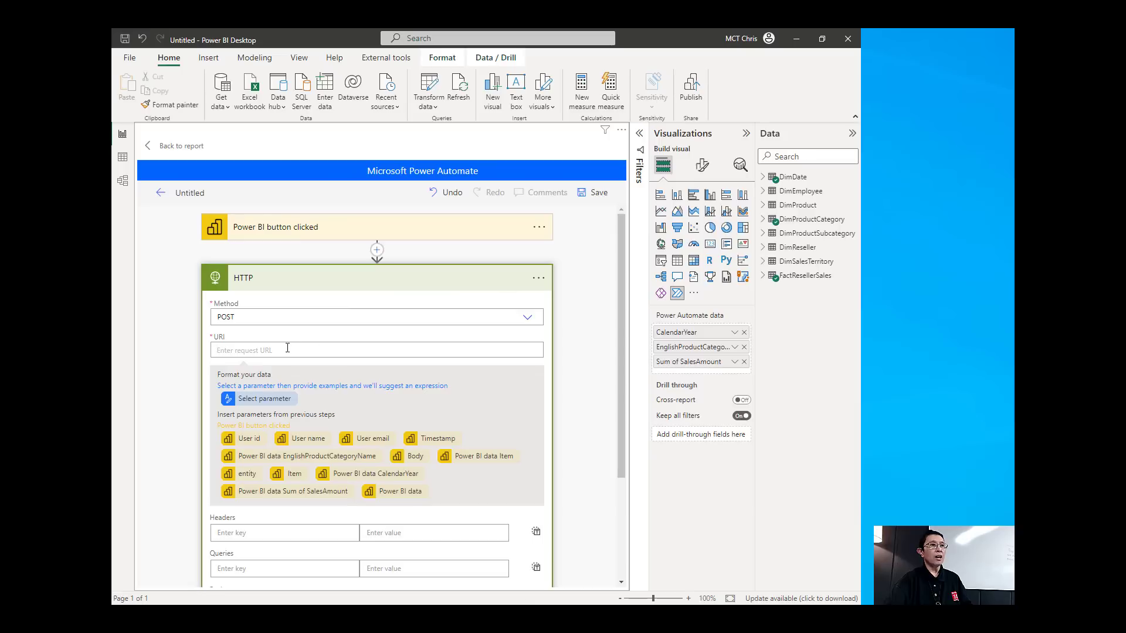
{"action": "key", "text": "ctrl+v"}
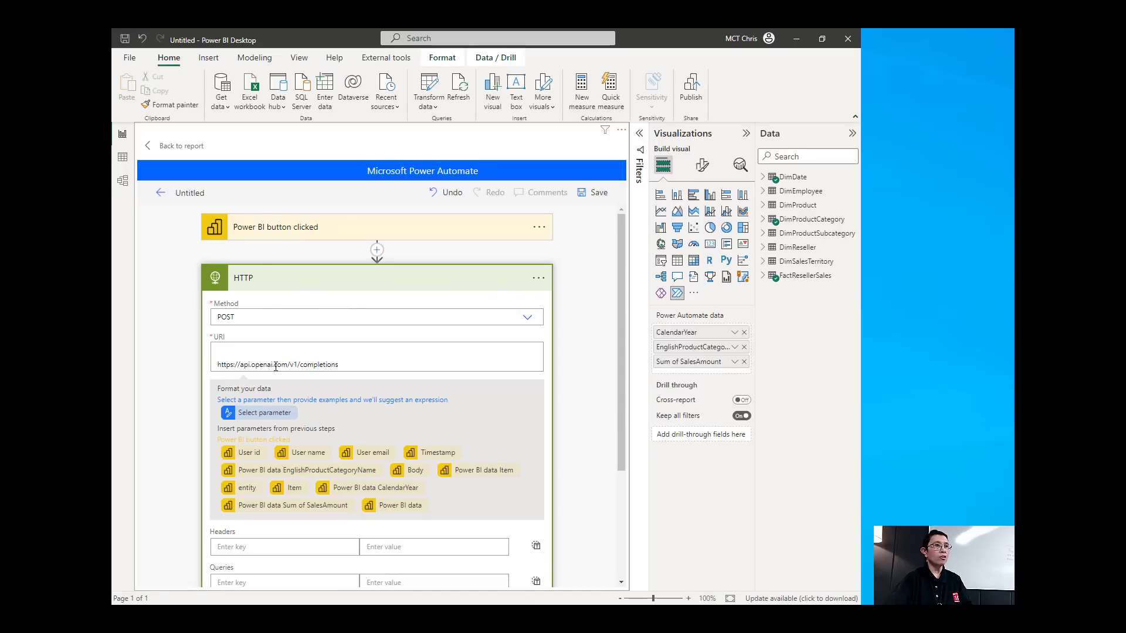
{"action": "key", "text": "BackSpace"}
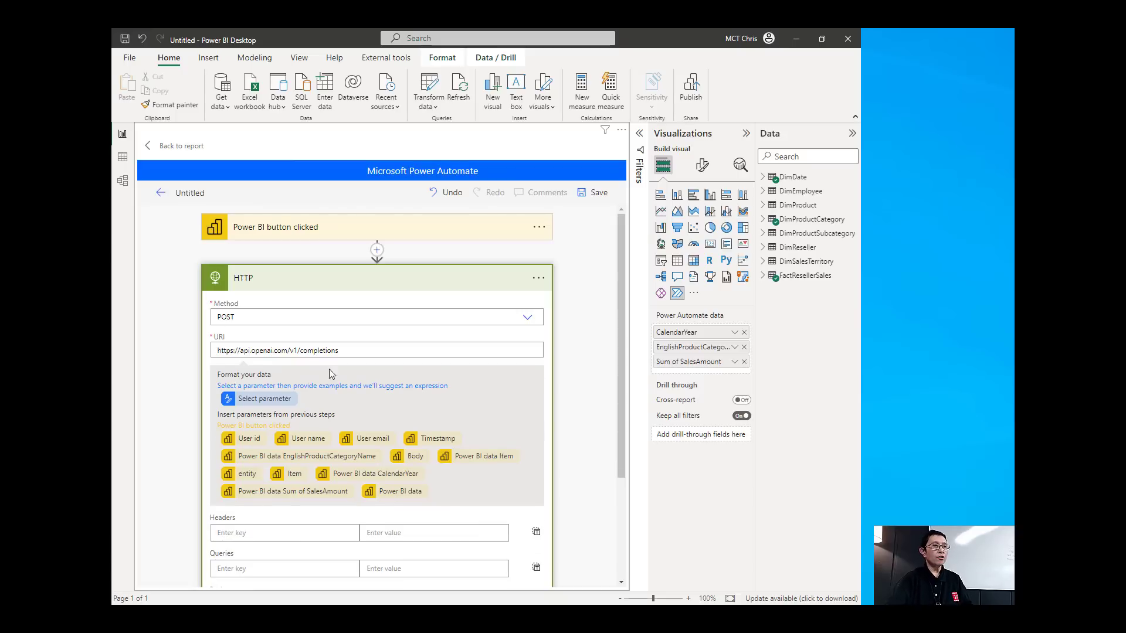
{"action": "scroll", "coordinate": [376, 375], "scroll_direction": "down", "scroll_amount": 3}
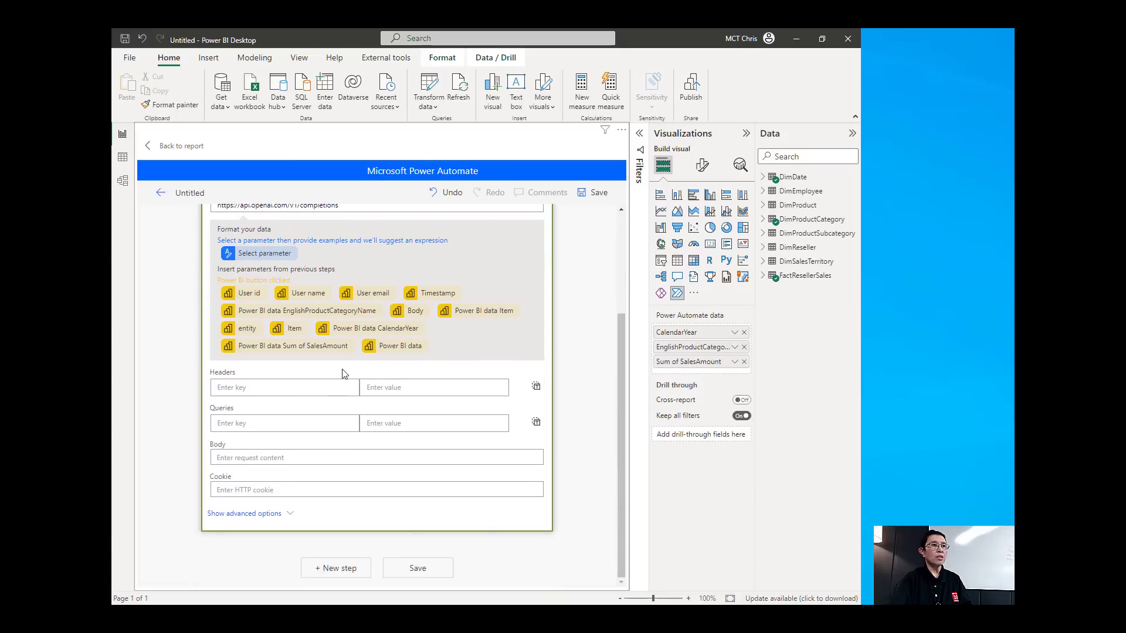
Add a Content-Type header with the value application/json to the HTTP action, copying the header name from the API reference in Microsoft Edge
{"action": "key", "text": "alt+Tab"}
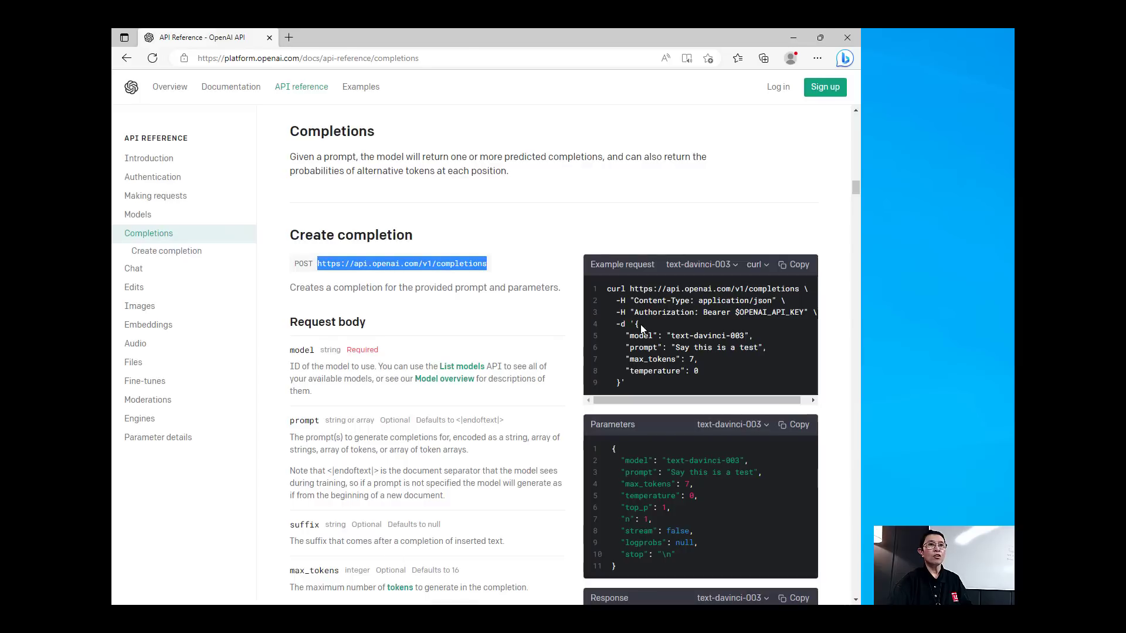
{"action": "left_click_drag", "start_coordinate": [635, 300], "coordinate": [690, 301]}
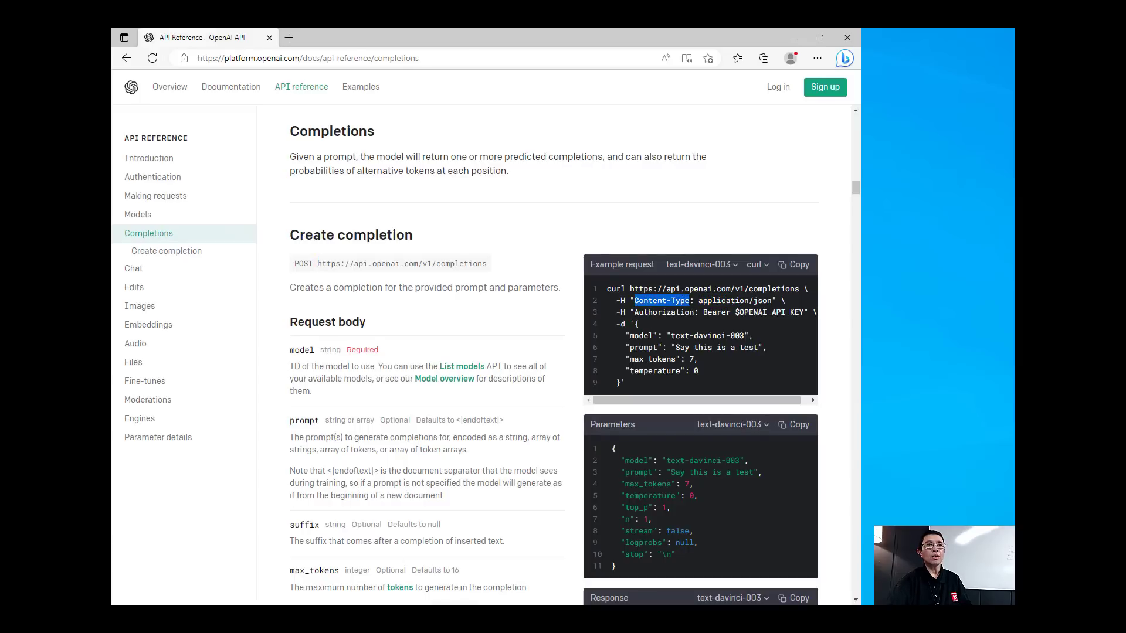
{"action": "left_click", "coordinate": [636, 312]}
{"action": "left_click_drag", "start_coordinate": [636, 312], "coordinate": [690, 301]}
{"action": "left_click", "coordinate": [637, 302]}
{"action": "key", "text": "alt+Tab"}
{"action": "left_click", "coordinate": [256, 386]}
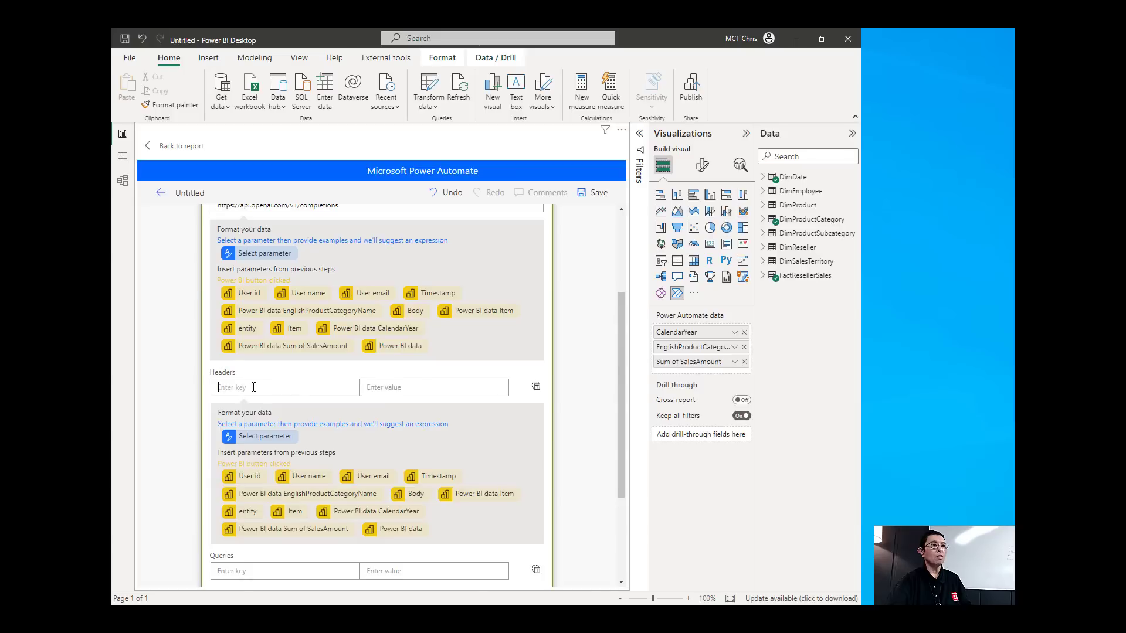
{"action": "key", "text": "ctrl+v"}
{"action": "left_click", "coordinate": [403, 387]}
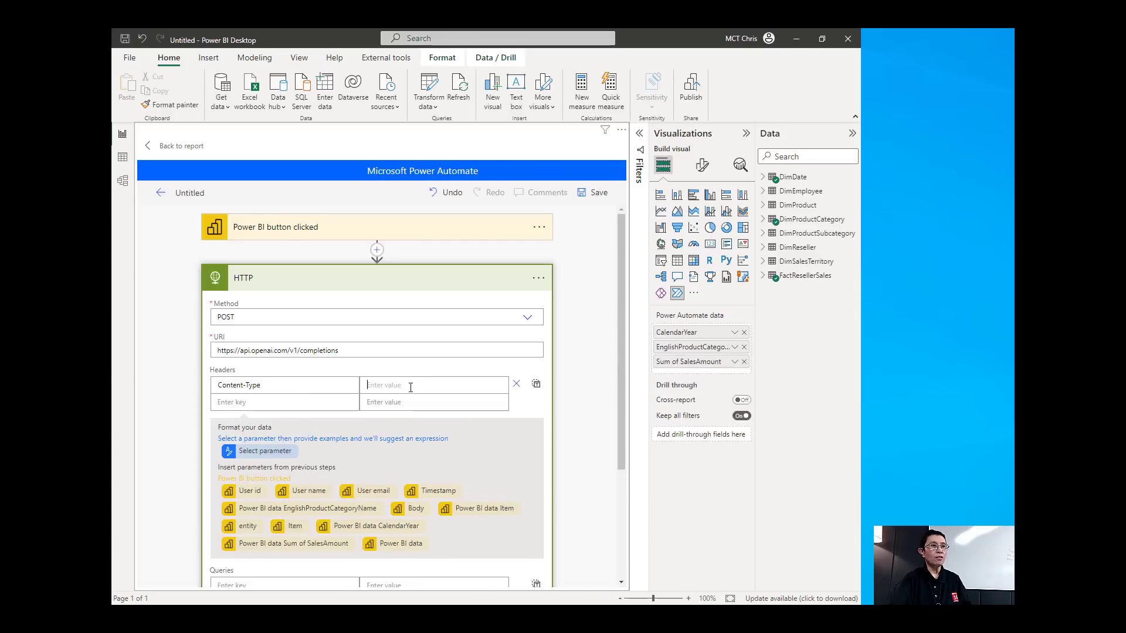
{"action": "type", "text": "A"}
{"action": "key", "text": "BackSpace"}
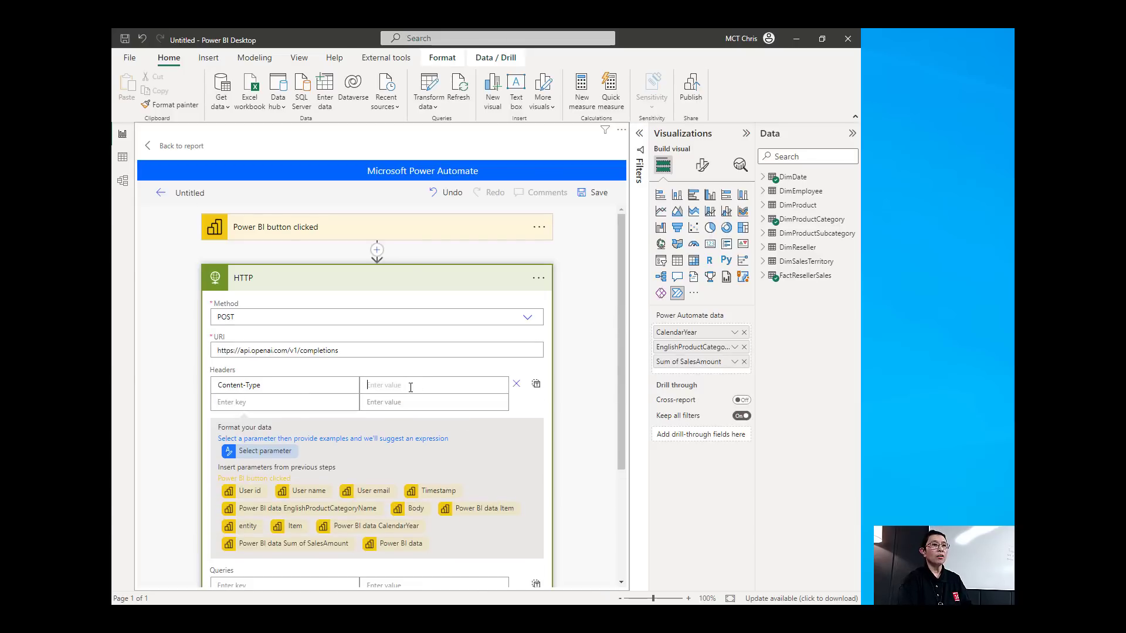
{"action": "type", "text": "application/json"}
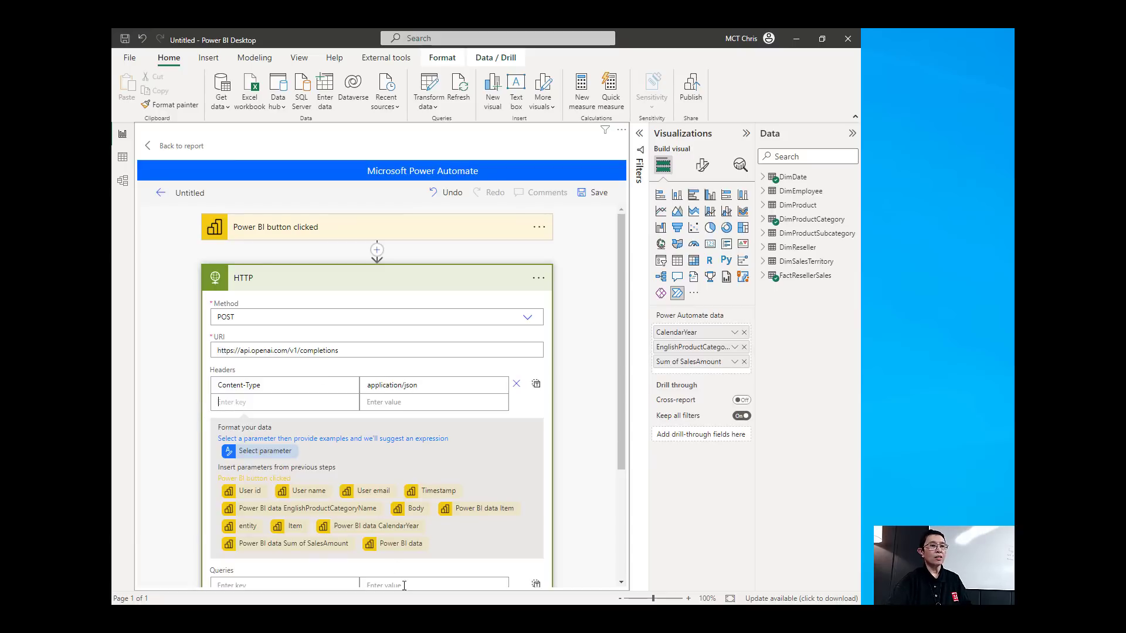
Copy the Authorization header name from the example request in Microsoft Edge into the HTTP headers and paste the Bearer API key as its value
{"action": "key", "text": "alt+Tab"}
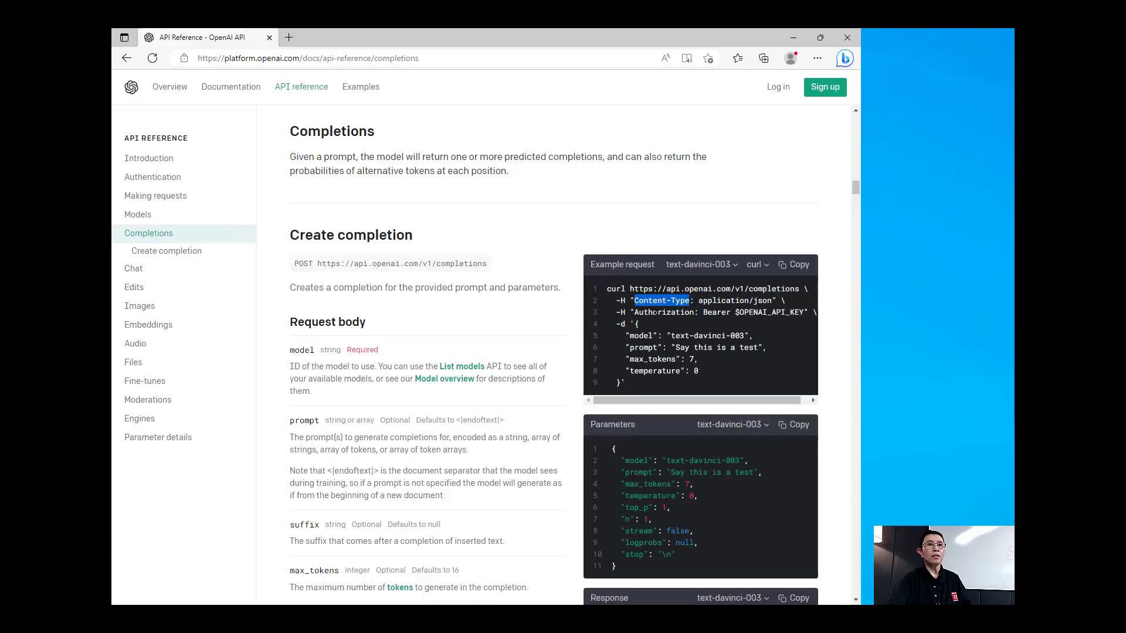
{"action": "double_click", "coordinate": [655, 313]}
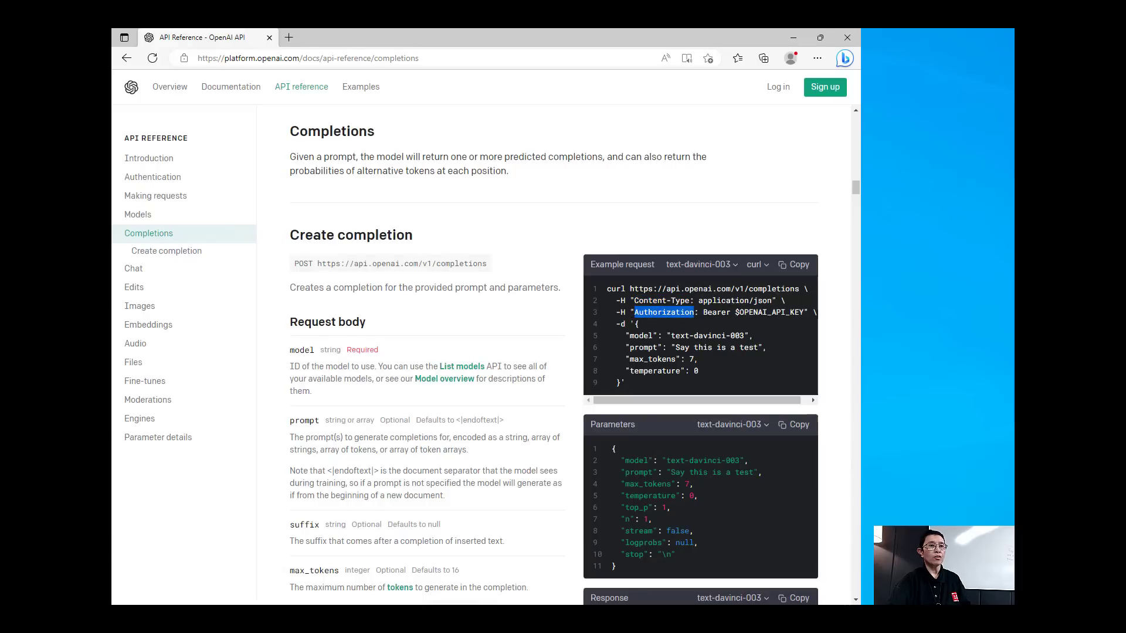
{"action": "key", "text": "alt+Tab"}
{"action": "key", "text": "ctrl+v"}
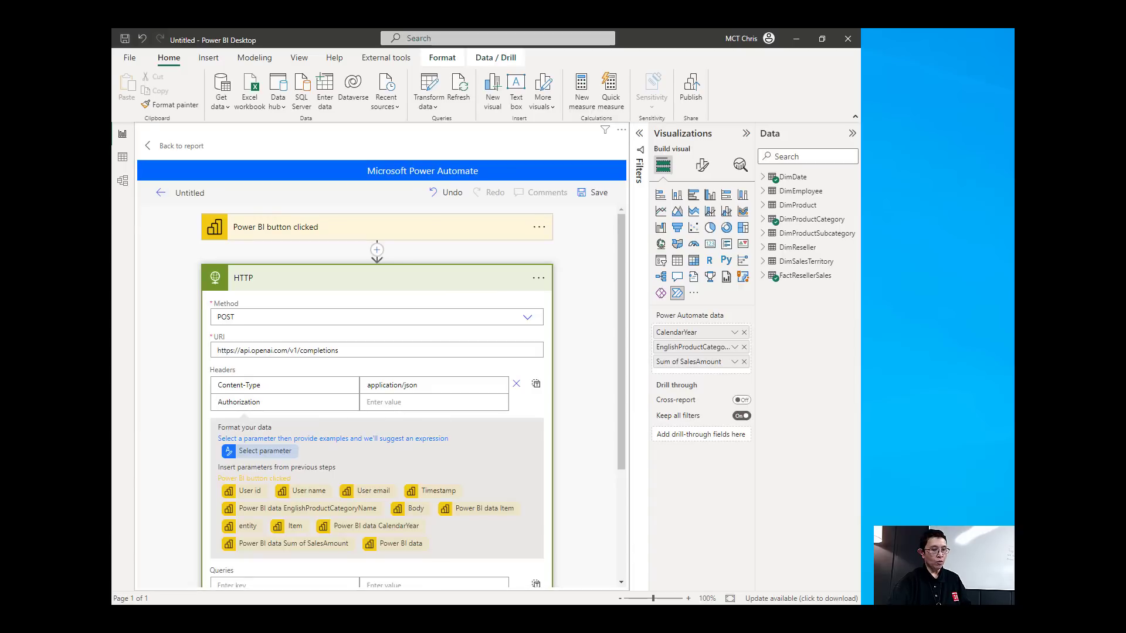
{"action": "left_click", "coordinate": [389, 402]}
{"action": "key", "text": "ctrl+v"}
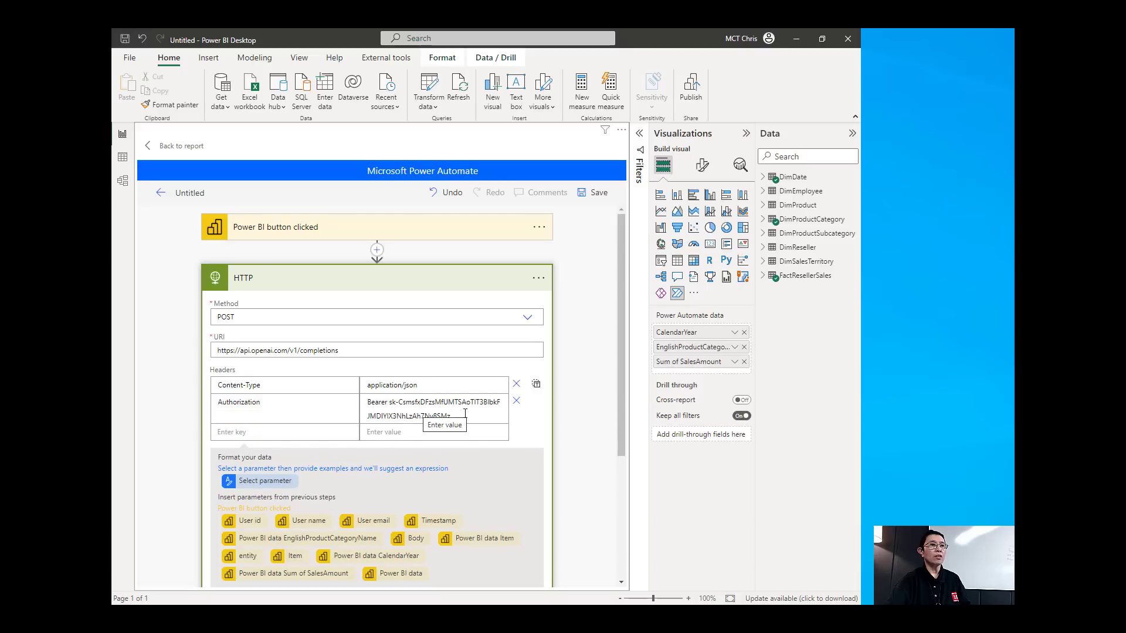
Copy the JSON body of the Create completion example request from Microsoft Edge into the HTTP action's Body in Power BI Desktop
{"action": "scroll", "coordinate": [466, 414], "scroll_direction": "down", "scroll_amount": 3}
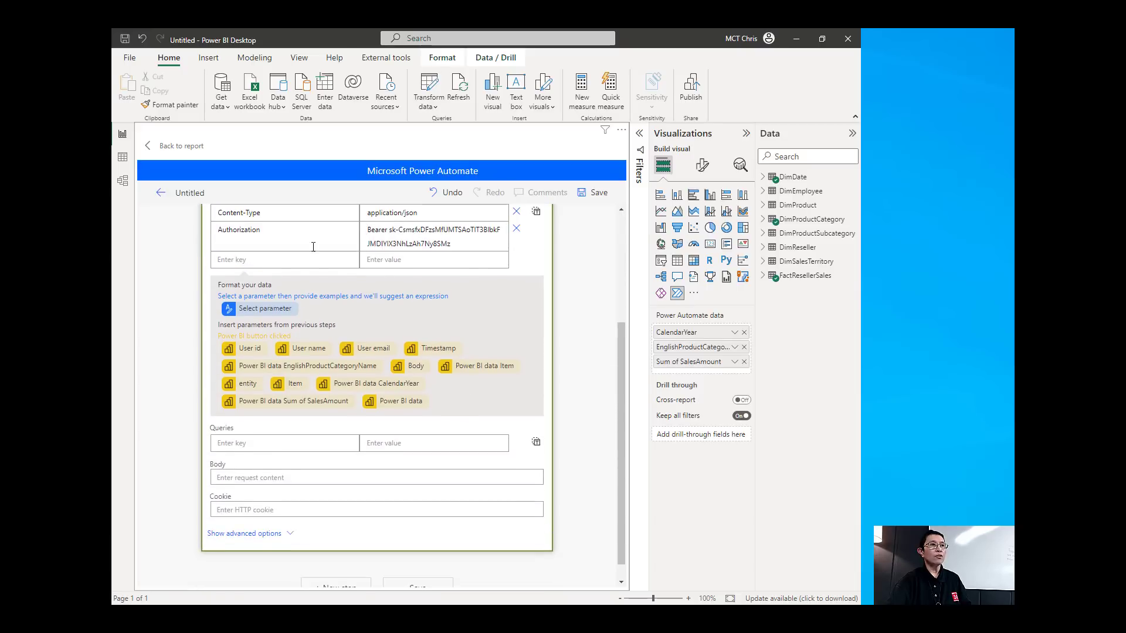
{"action": "scroll", "coordinate": [490, 300], "scroll_direction": "down", "scroll_amount": 1}
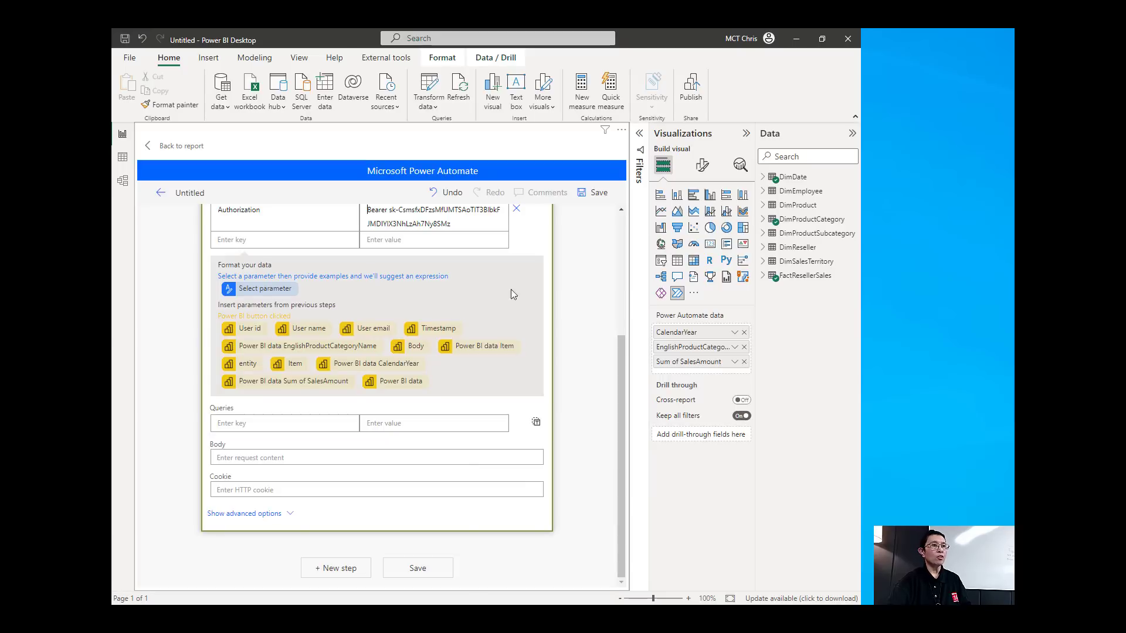
{"action": "left_click", "coordinate": [260, 458]}
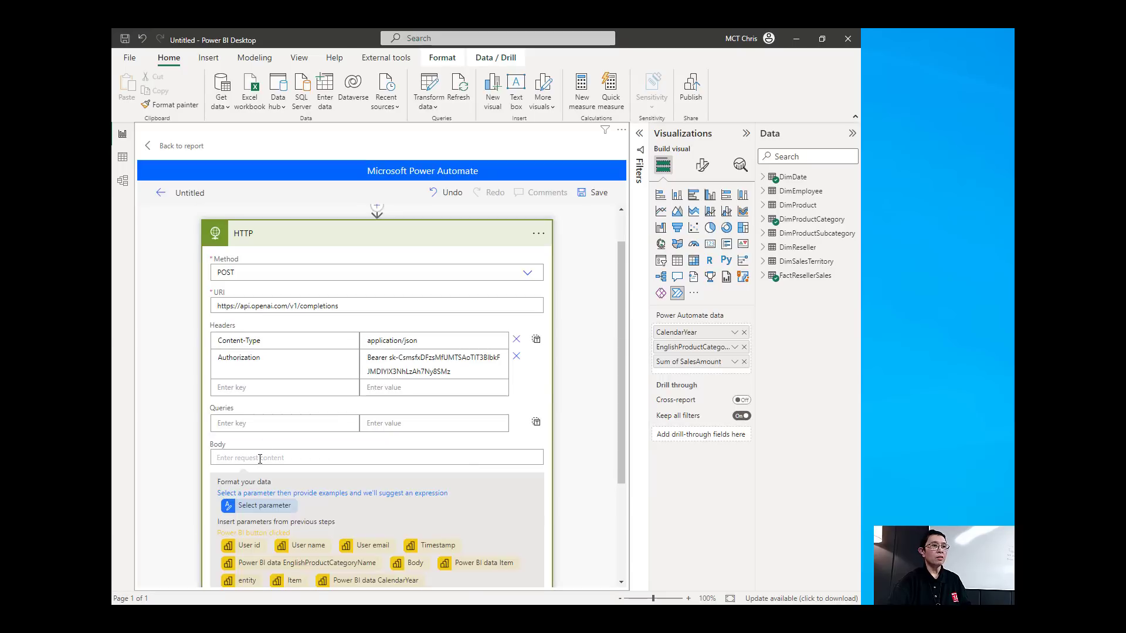
{"action": "key", "text": "alt+Tab"}
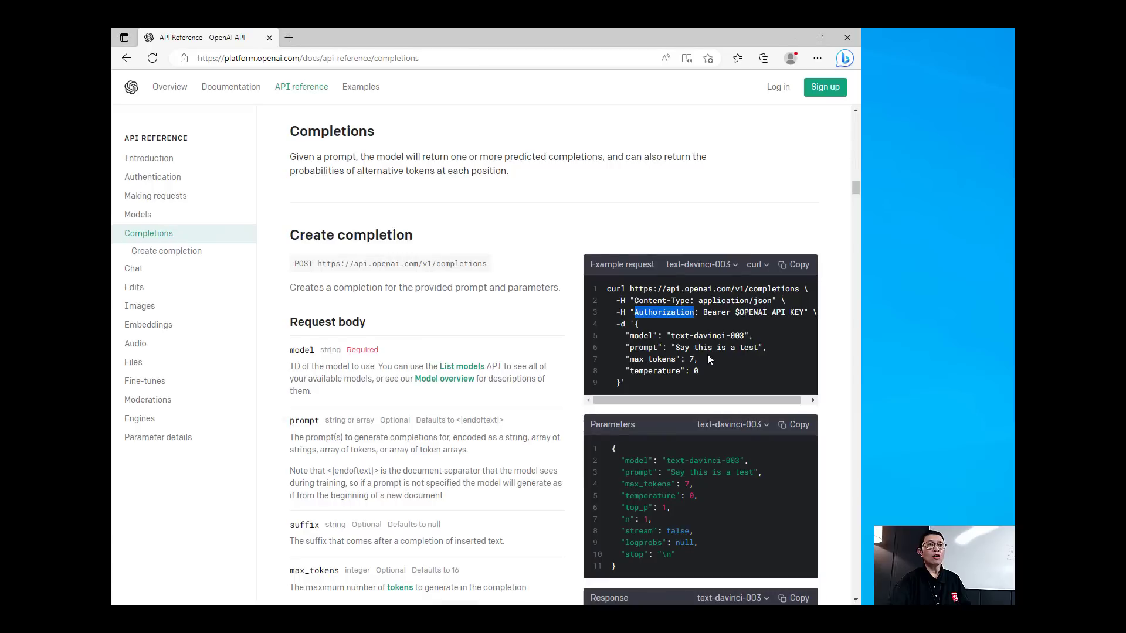
{"action": "scroll", "coordinate": [709, 359], "scroll_direction": "down", "scroll_amount": 1}
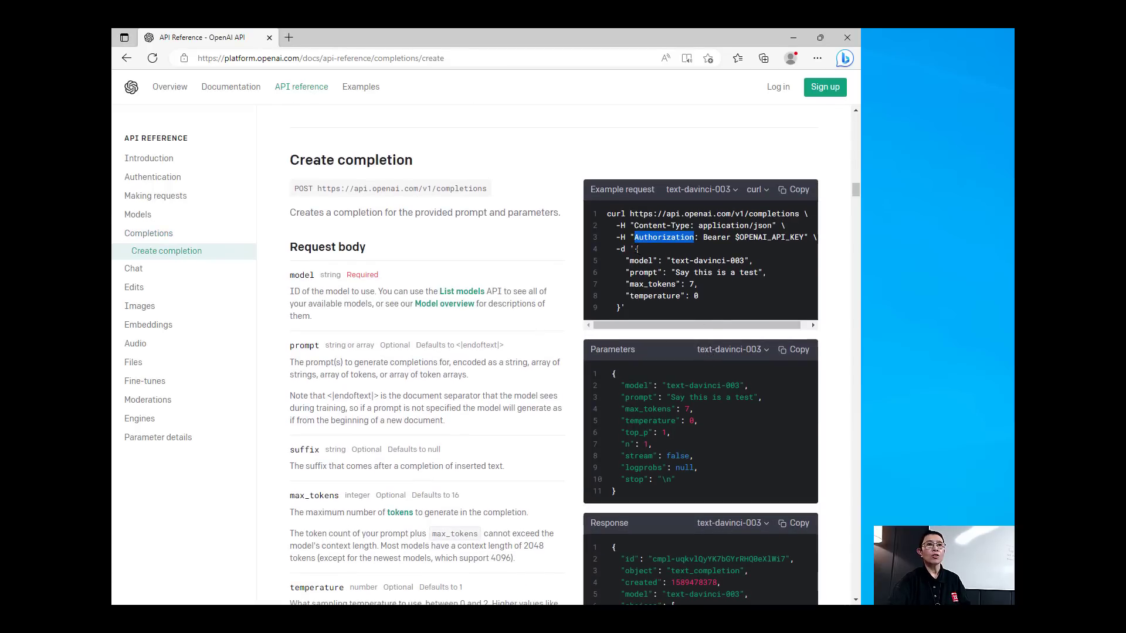
{"action": "left_click_drag", "start_coordinate": [638, 249], "coordinate": [620, 306]}
{"action": "key", "text": "ctrl+c"}
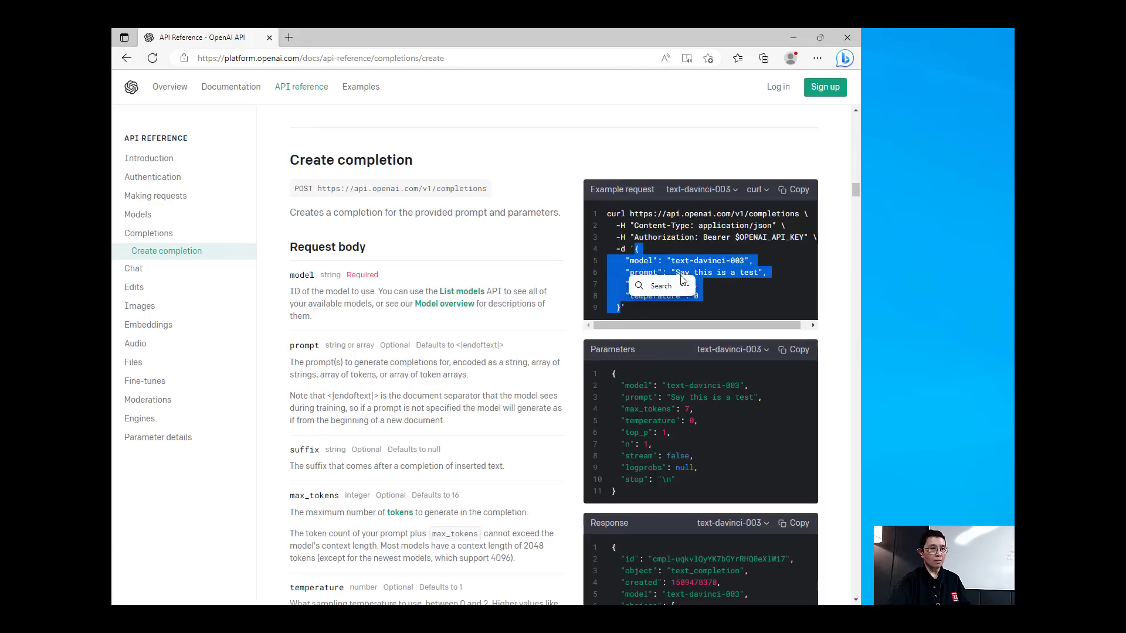
{"action": "key", "text": "alt+Tab"}
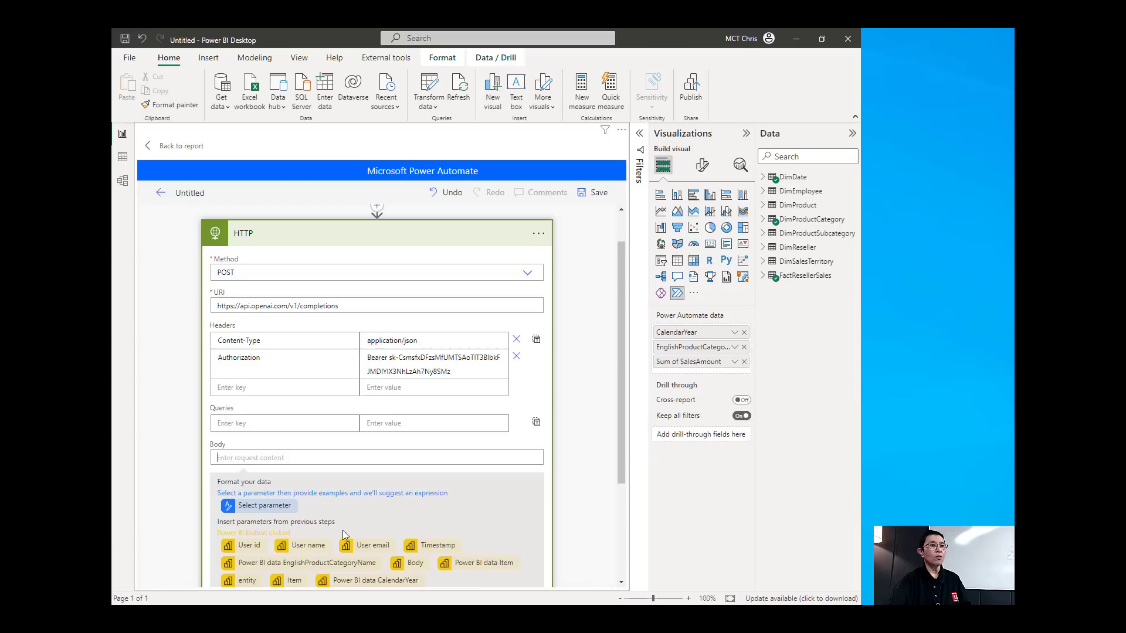
{"action": "key", "text": "ctrl+v"}
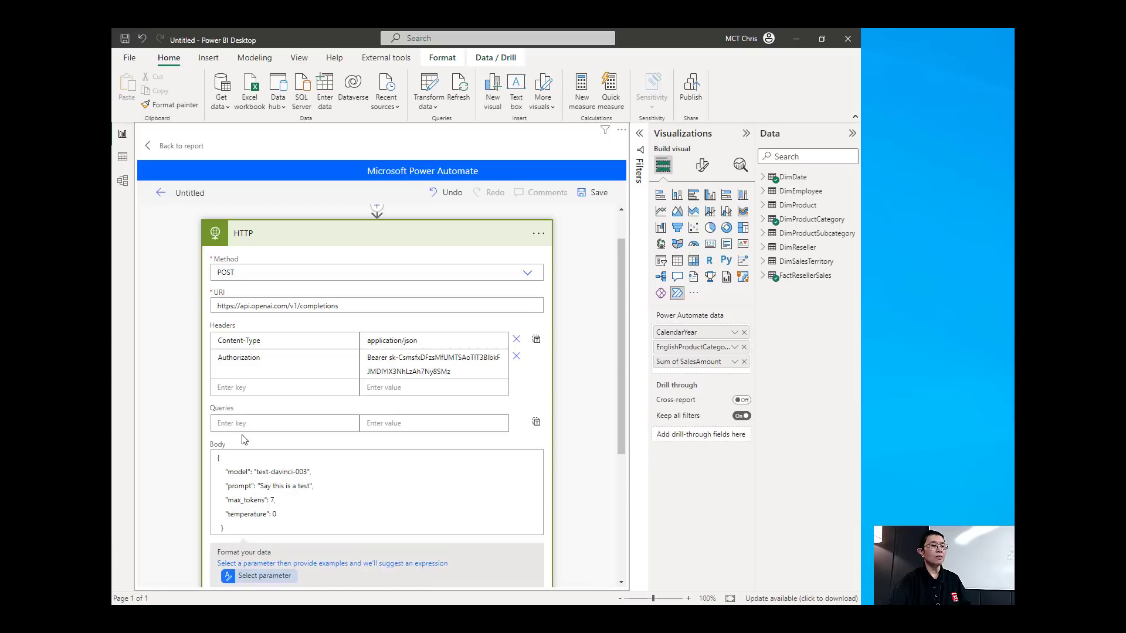
Set max_tokens to 1500 in the HTTP action's request body
{"action": "scroll", "coordinate": [317, 477], "scroll_direction": "down", "scroll_amount": 1}
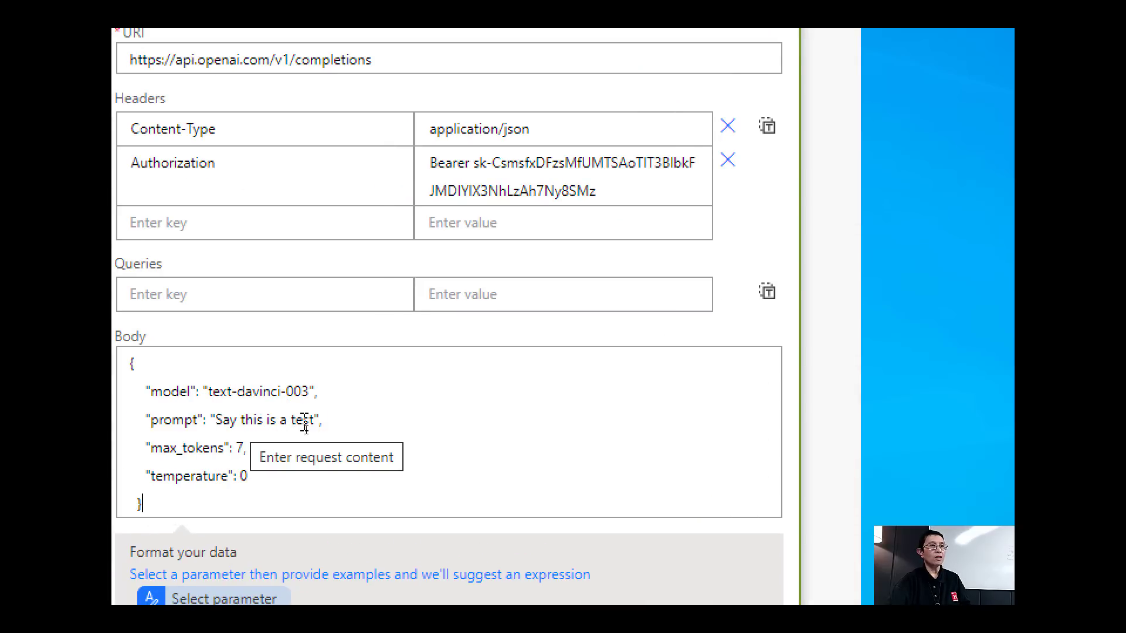
{"action": "left_click", "coordinate": [270, 442]}
{"action": "key", "text": "BackSpace"}
{"action": "key", "text": "BackSpace"}
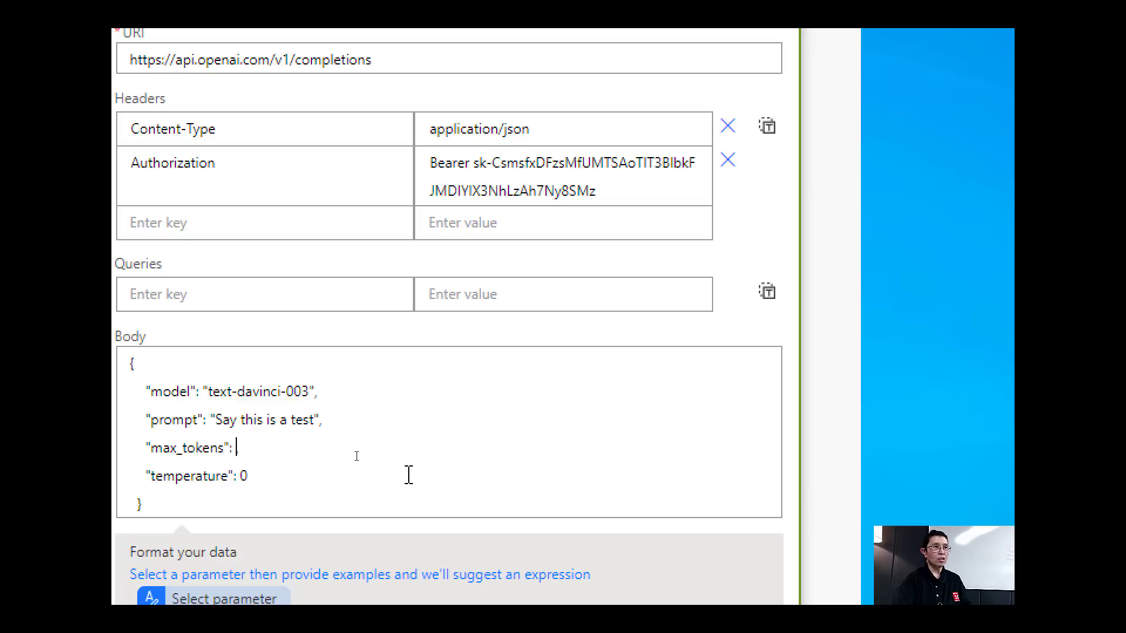
{"action": "type", "text": "1500"}
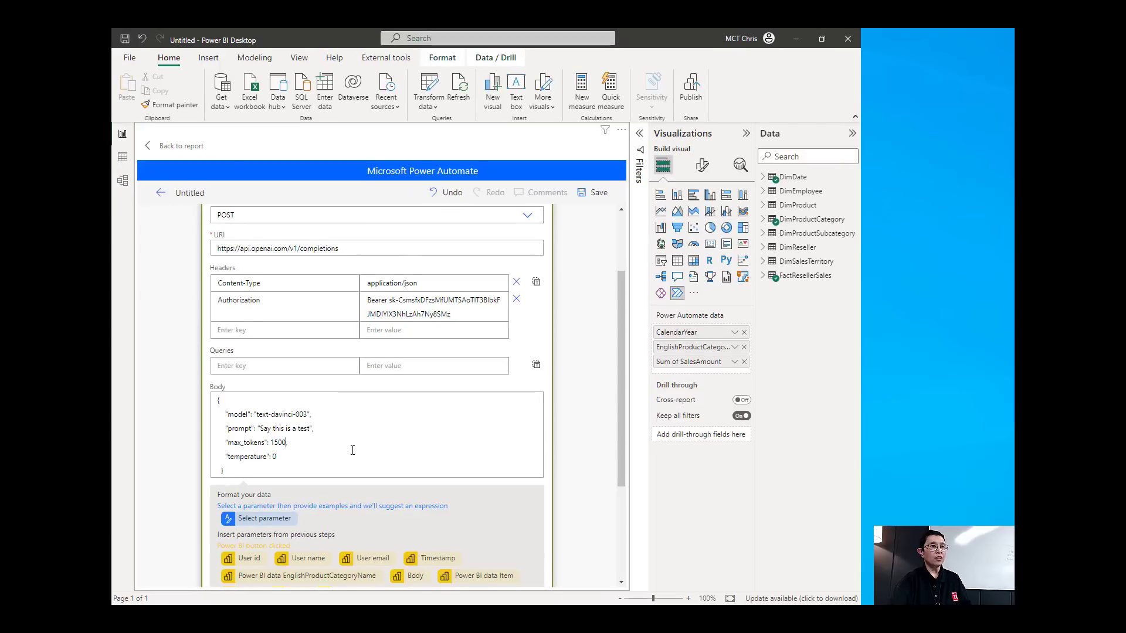
{"action": "scroll", "coordinate": [352, 449], "scroll_direction": "down", "scroll_amount": 3}
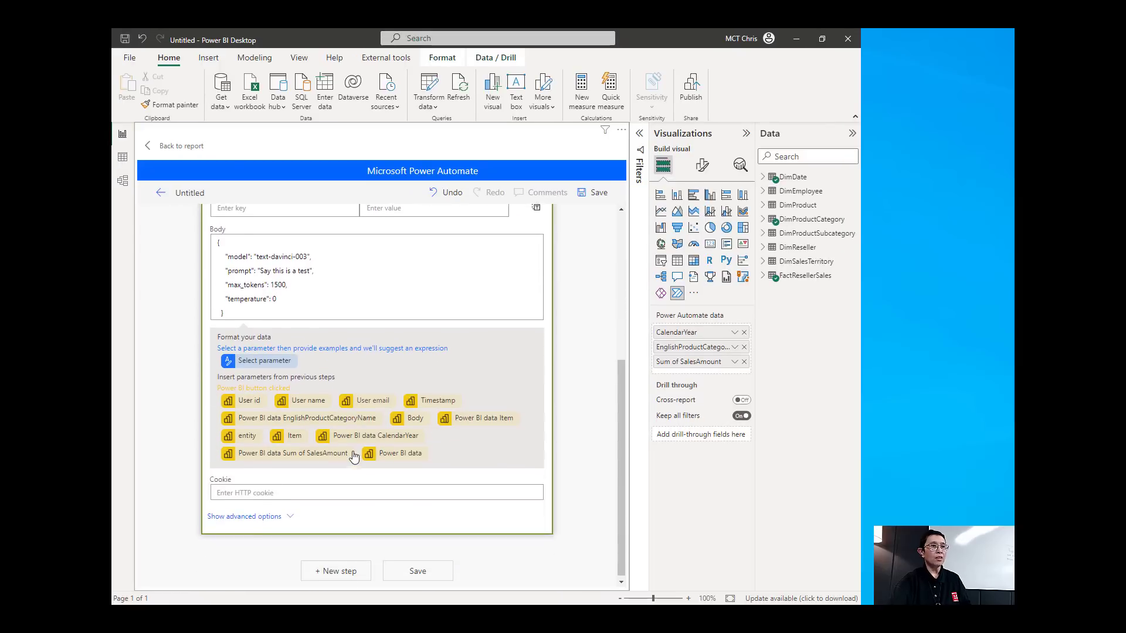
{"action": "key", "text": "BackSpace"}
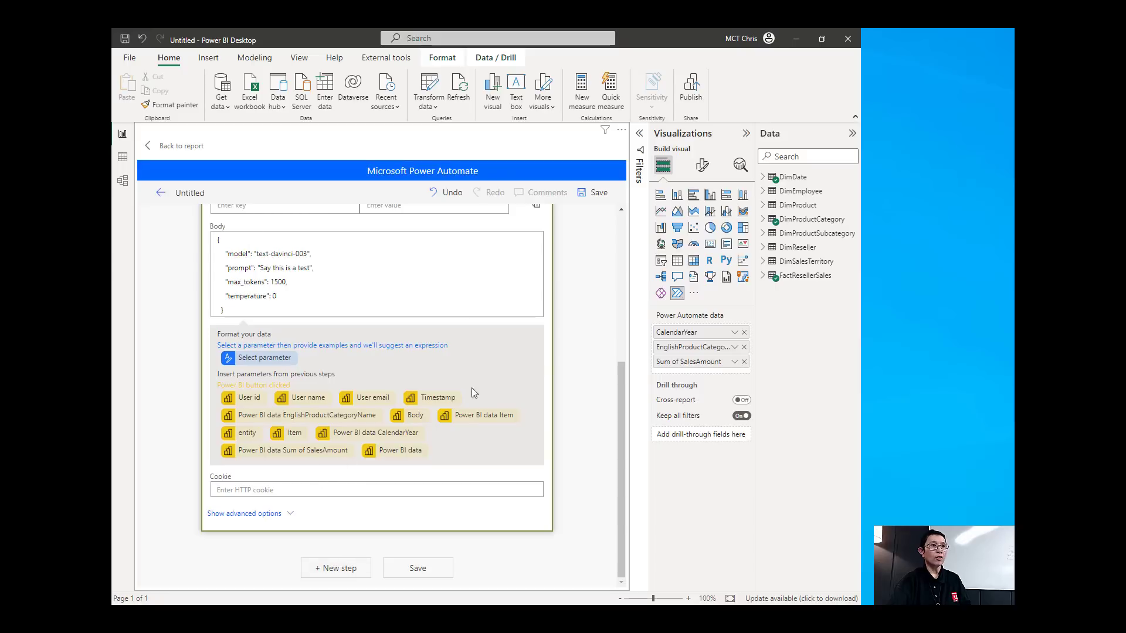
Add a Parse JSON action after the HTTP action and set its content to the HTTP Body output
{"action": "left_click", "coordinate": [335, 569]}
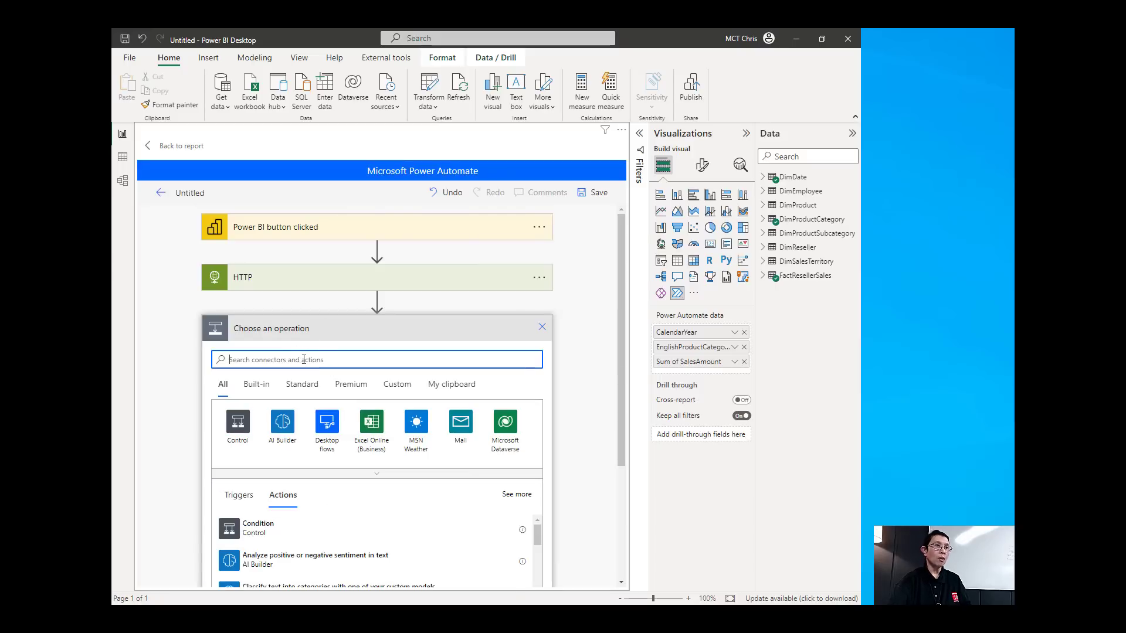
{"action": "type", "text": "json"}
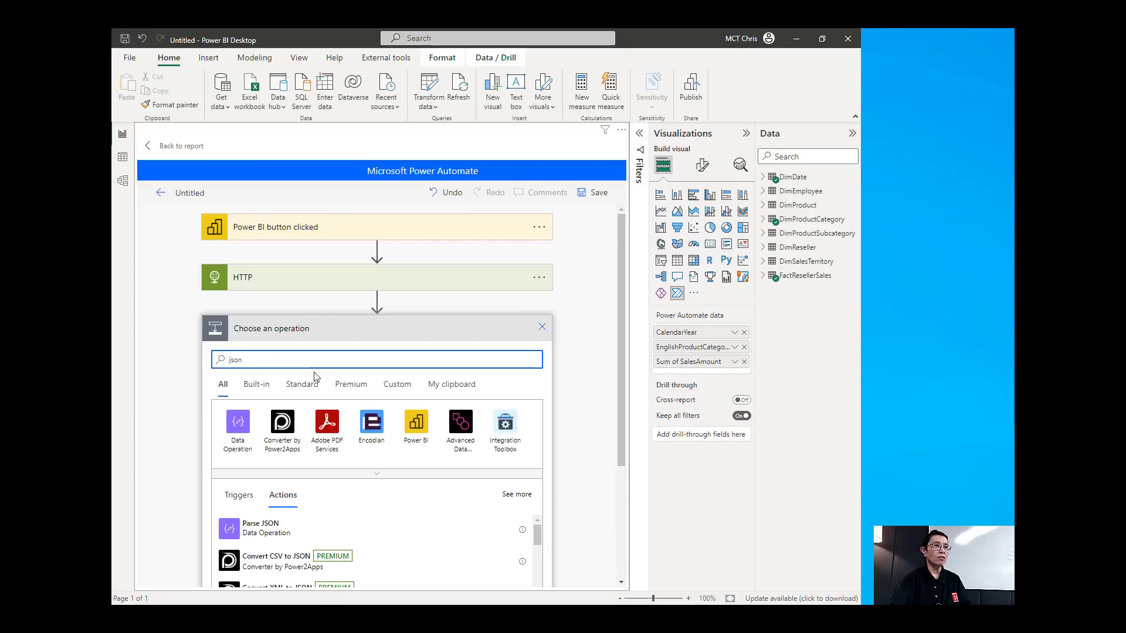
{"action": "left_click", "coordinate": [255, 534]}
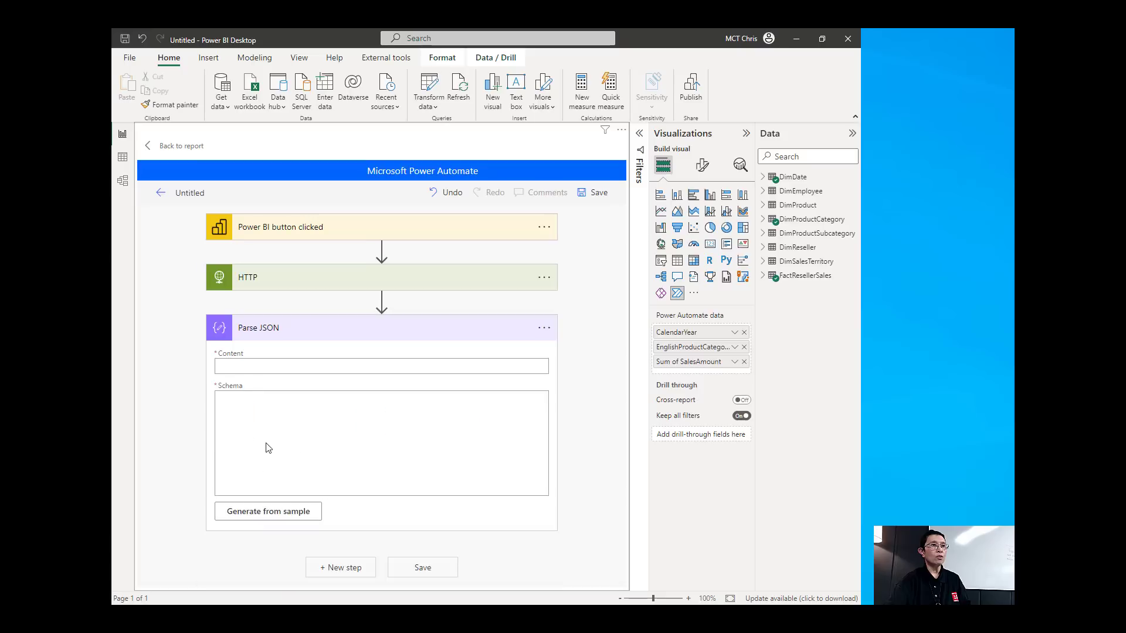
{"action": "left_click", "coordinate": [251, 366]}
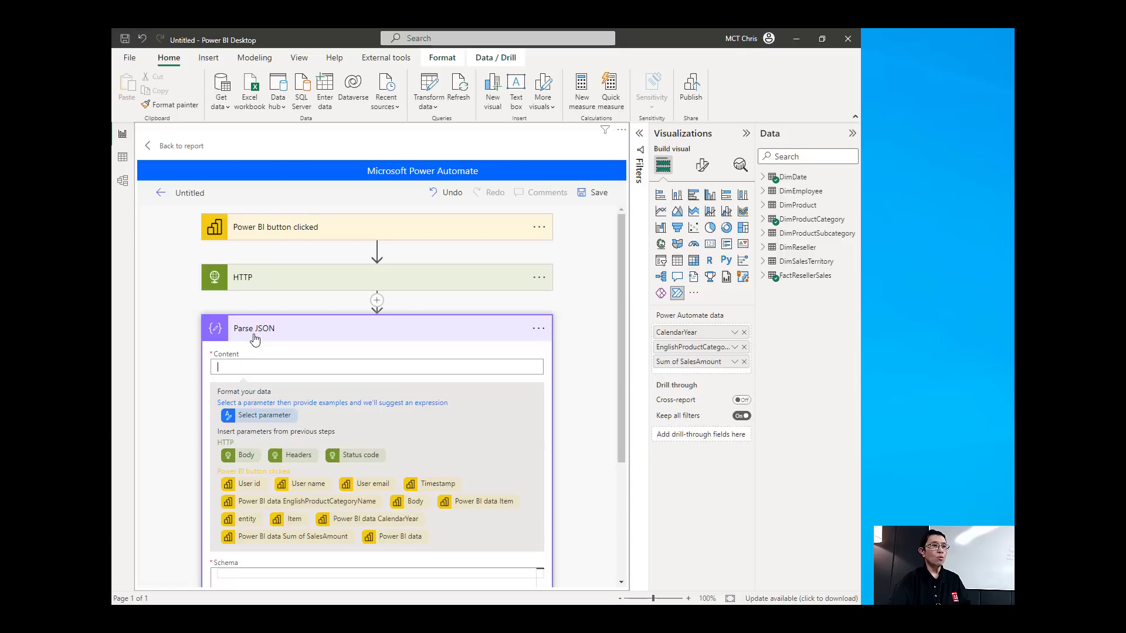
{"action": "left_click", "coordinate": [242, 457]}
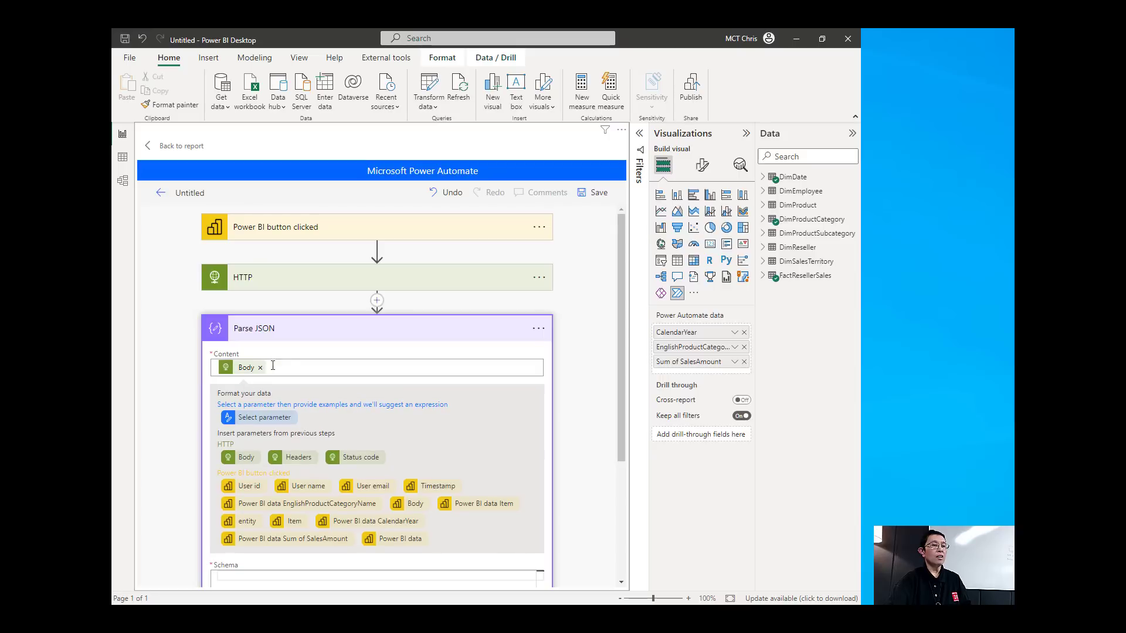
Generate the Parse JSON schema in Power BI Desktop from the example Response JSON of Create completion in Microsoft Edge
{"action": "scroll", "coordinate": [334, 373], "scroll_direction": "down", "scroll_amount": 3}
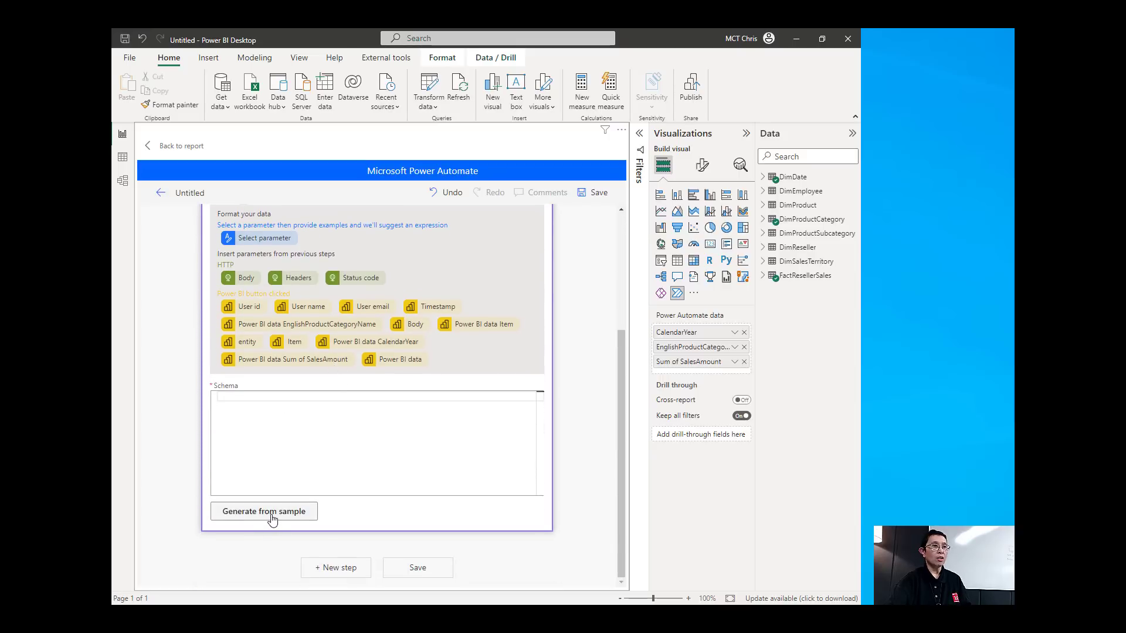
{"action": "key", "text": "alt+Tab"}
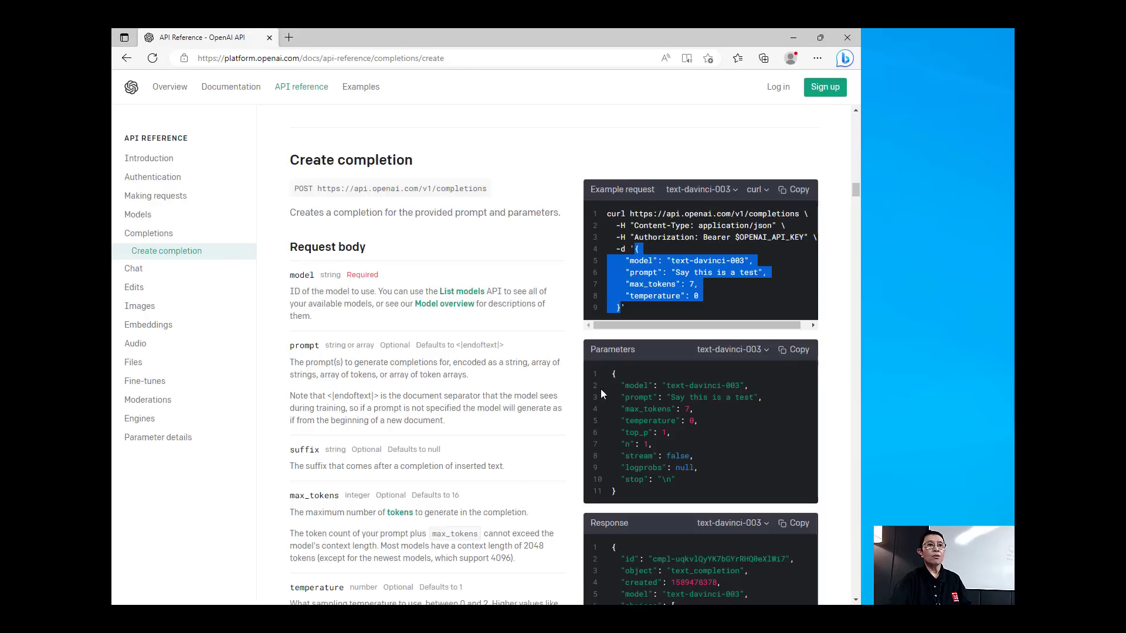
{"action": "scroll", "coordinate": [719, 416], "scroll_direction": "down", "scroll_amount": 1}
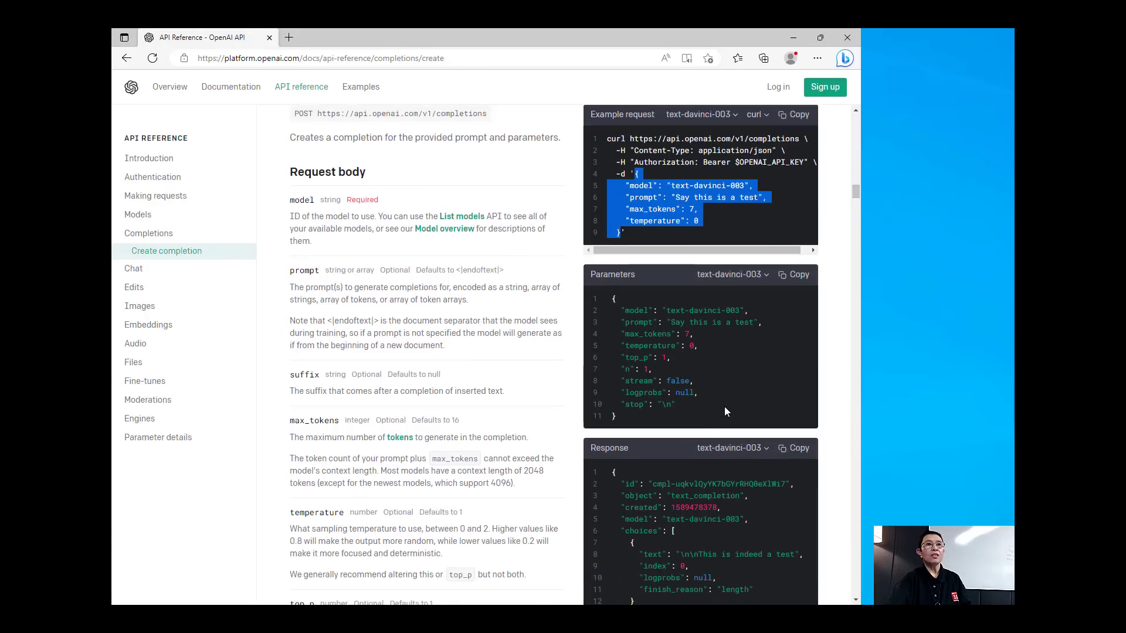
{"action": "scroll", "coordinate": [762, 371], "scroll_direction": "down", "scroll_amount": 1}
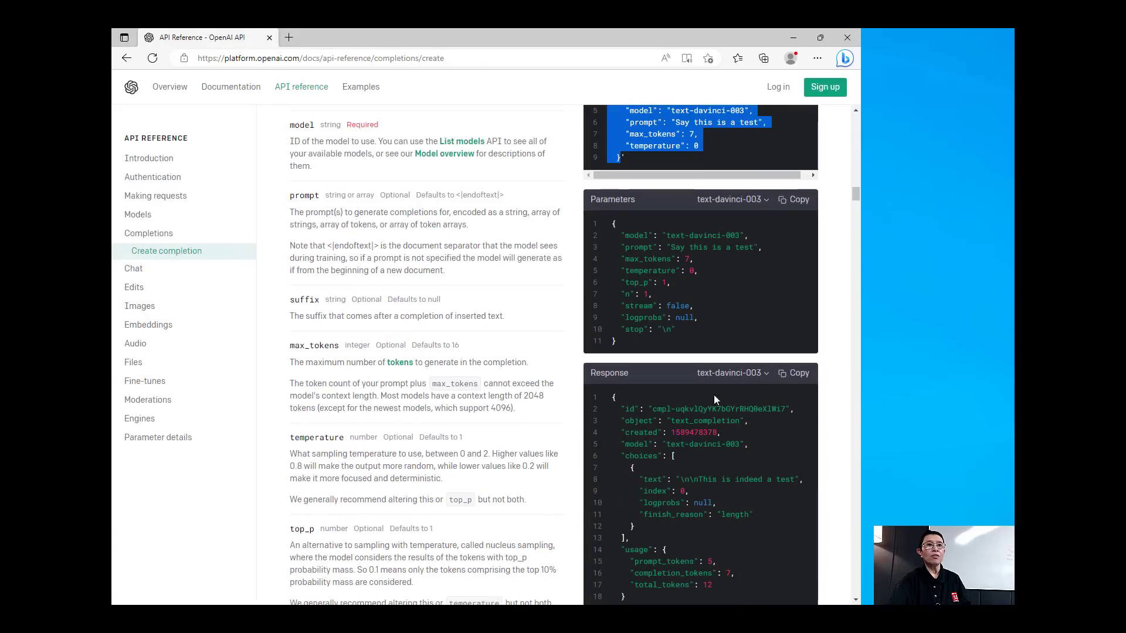
{"action": "scroll", "coordinate": [747, 470], "scroll_direction": "down", "scroll_amount": 2}
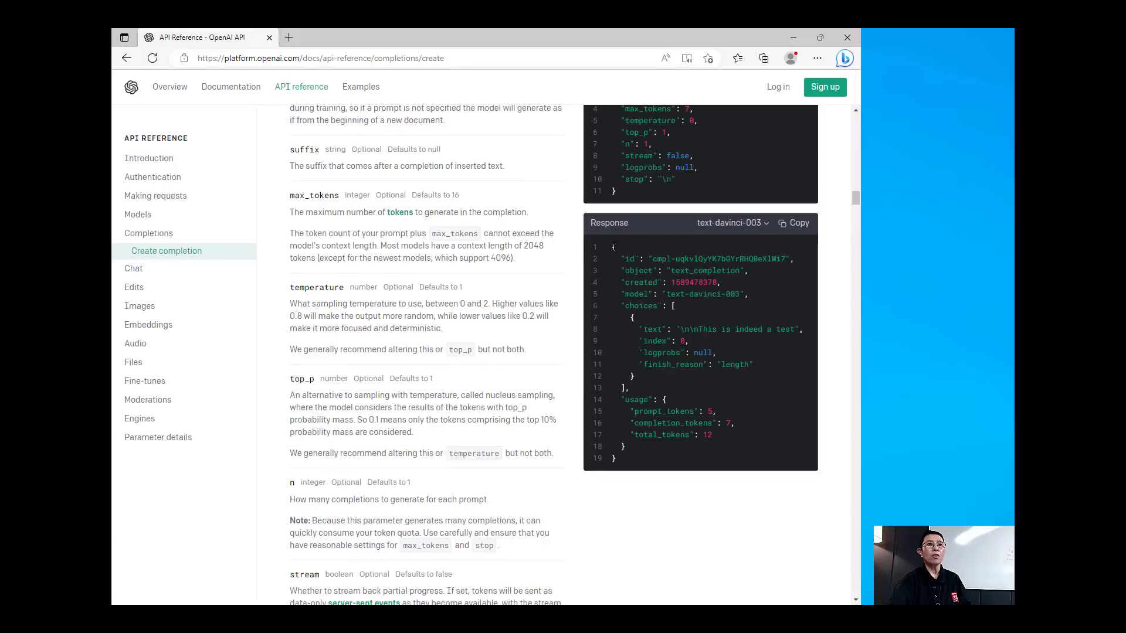
{"action": "left_click_drag", "start_coordinate": [613, 247], "coordinate": [617, 460]}
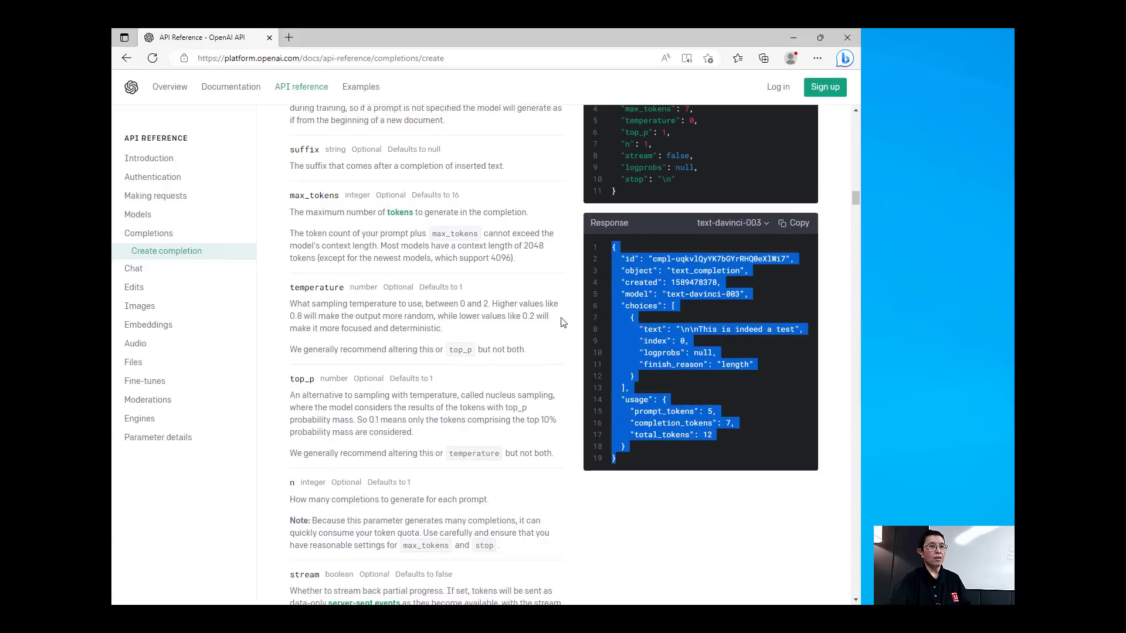
{"action": "key", "text": "alt+Tab"}
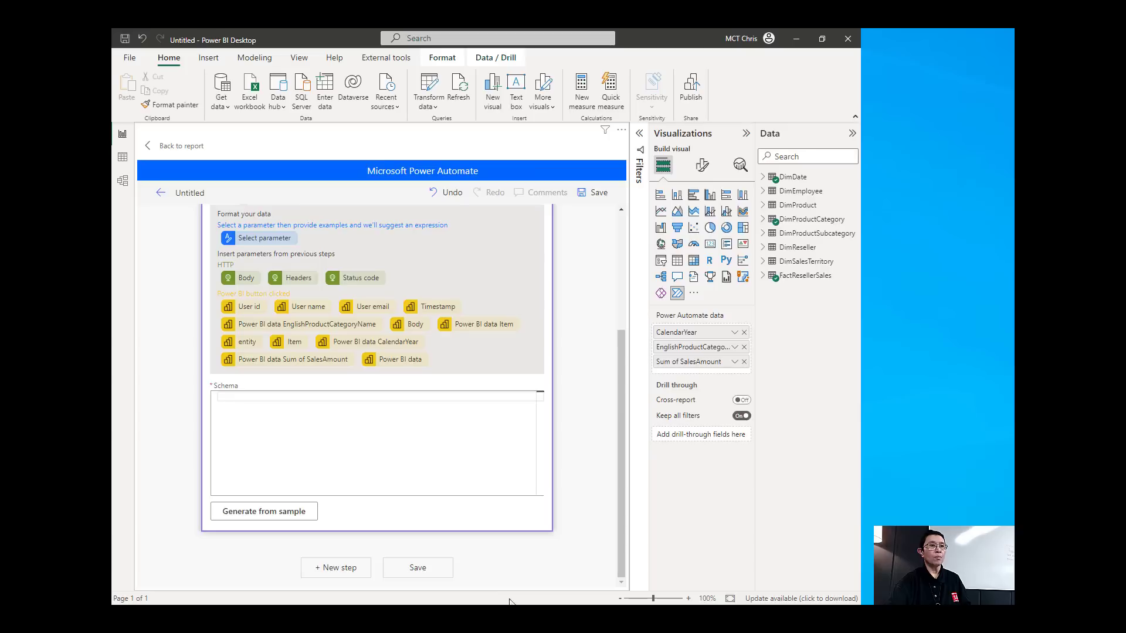
{"action": "left_click", "coordinate": [287, 513]}
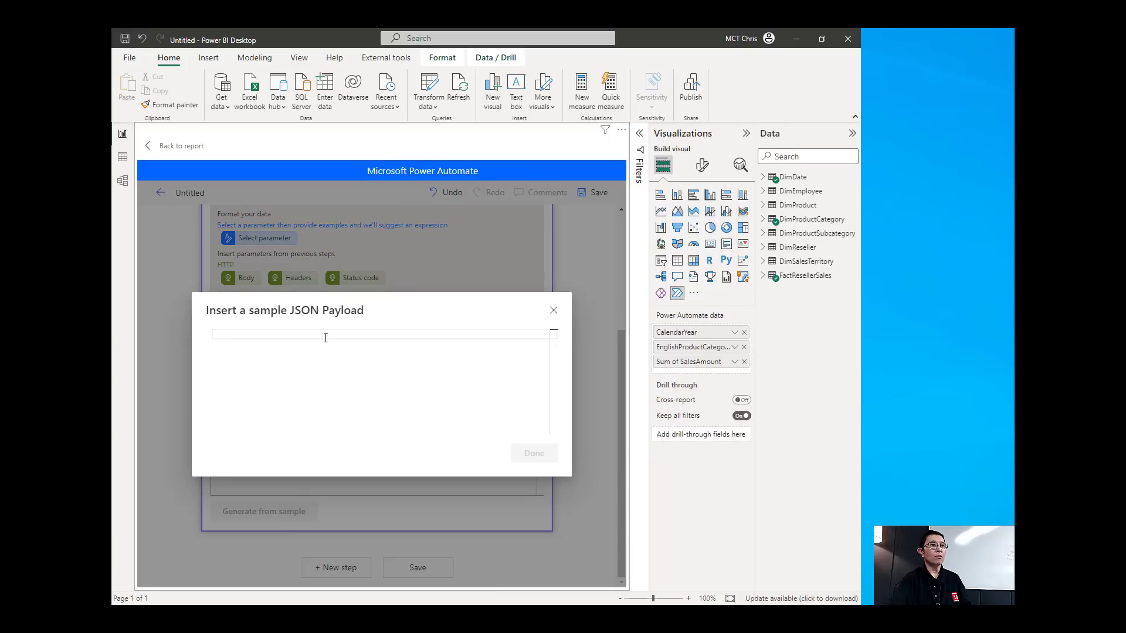
{"action": "key", "text": "ctrl+v"}
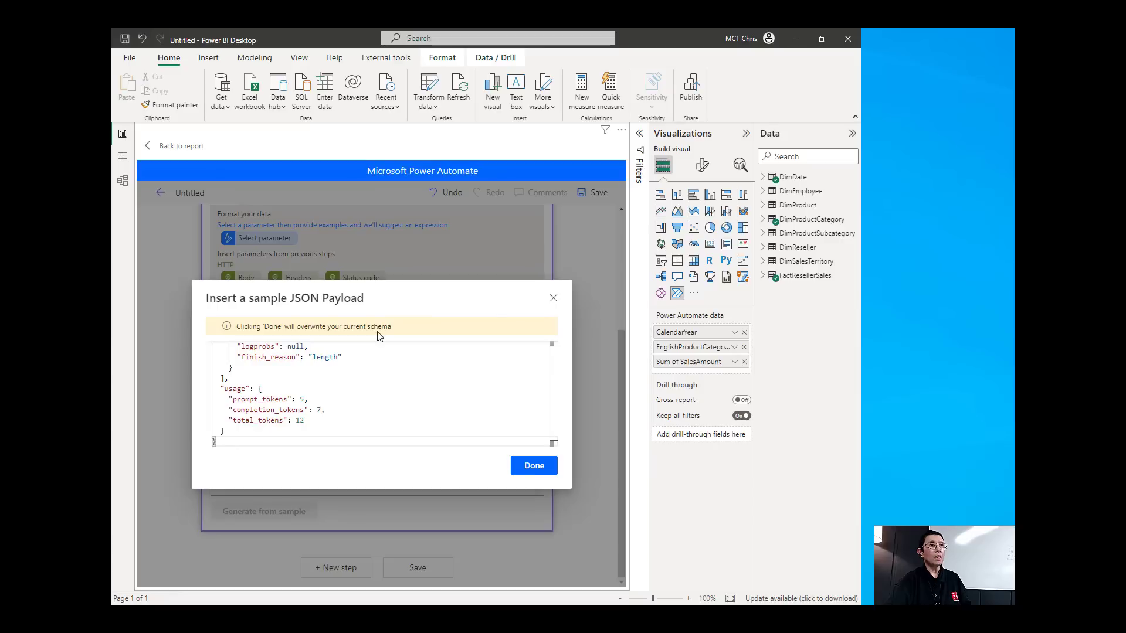
{"action": "left_click", "coordinate": [536, 468]}
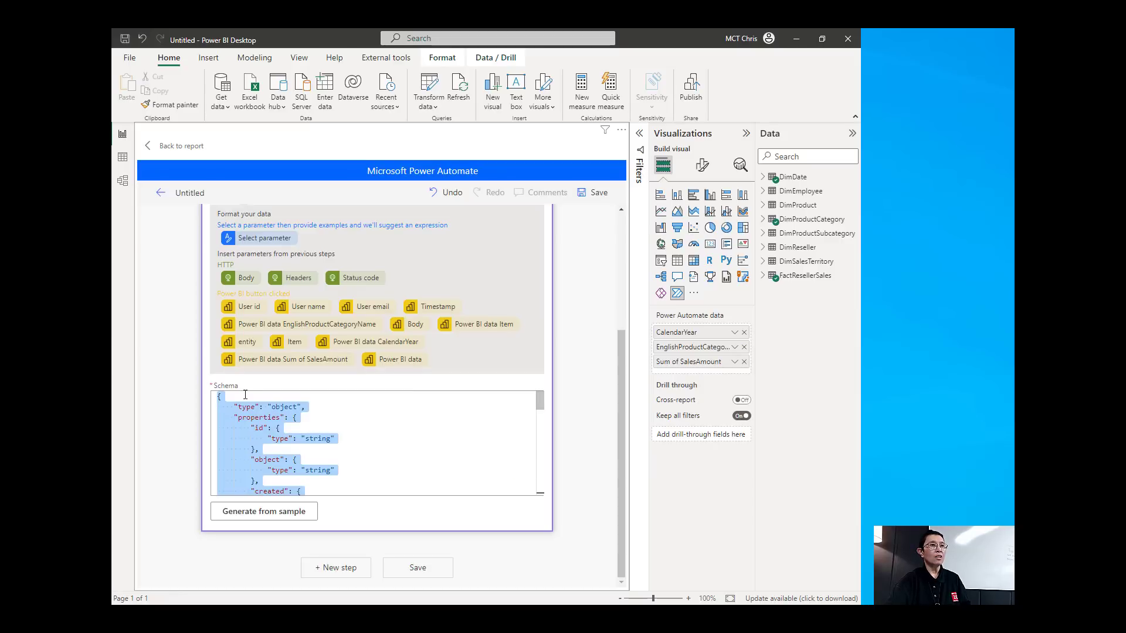
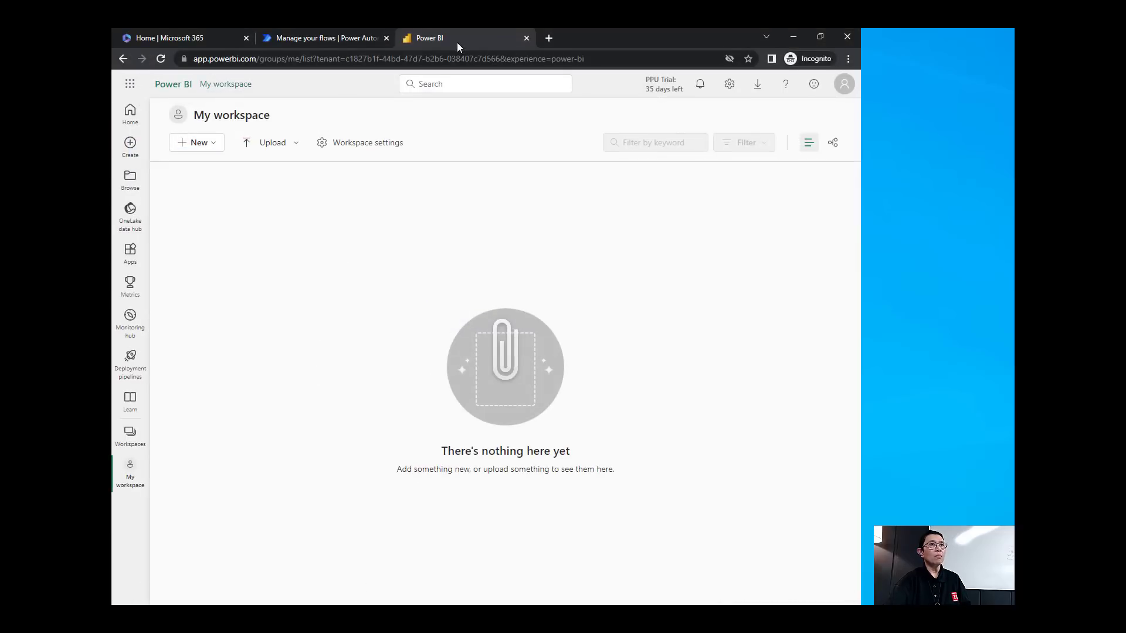
Create a workspace named Demo in the Power BI service in the incognito browser window
{"action": "left_click", "coordinate": [132, 434]}
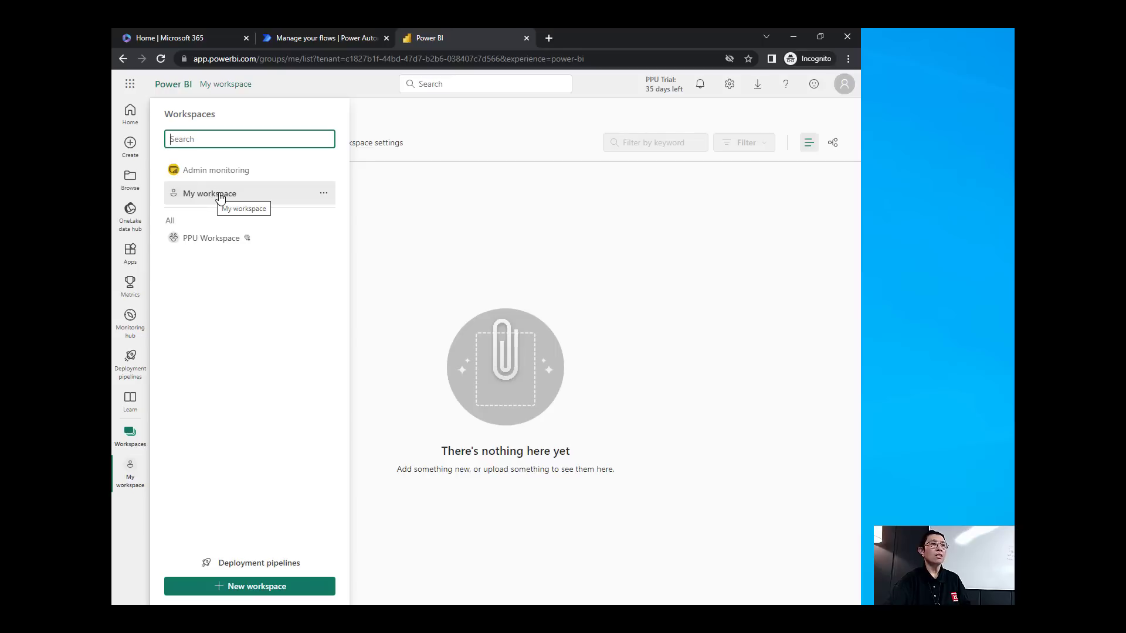
{"action": "left_click", "coordinate": [252, 586]}
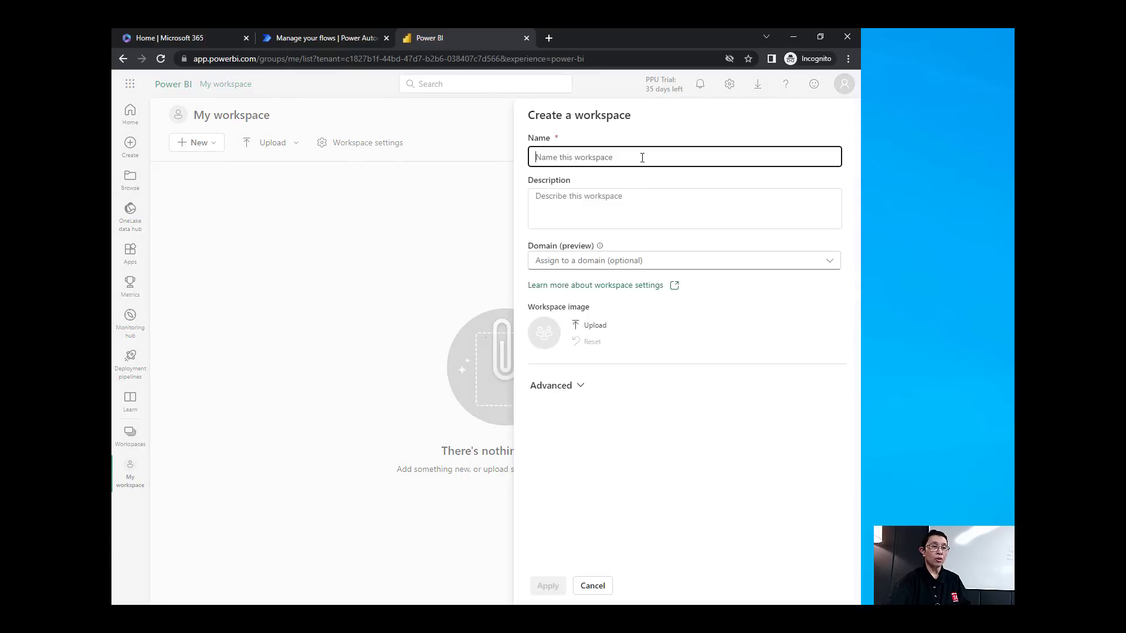
{"action": "type", "text": "Demo"}
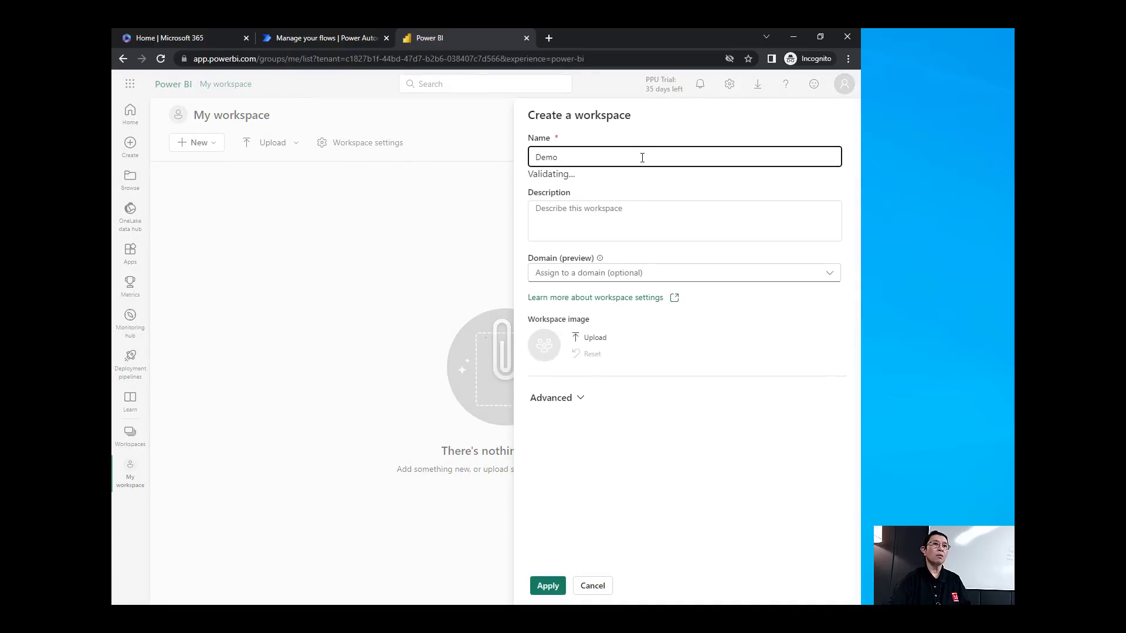
{"action": "left_click", "coordinate": [548, 585]}
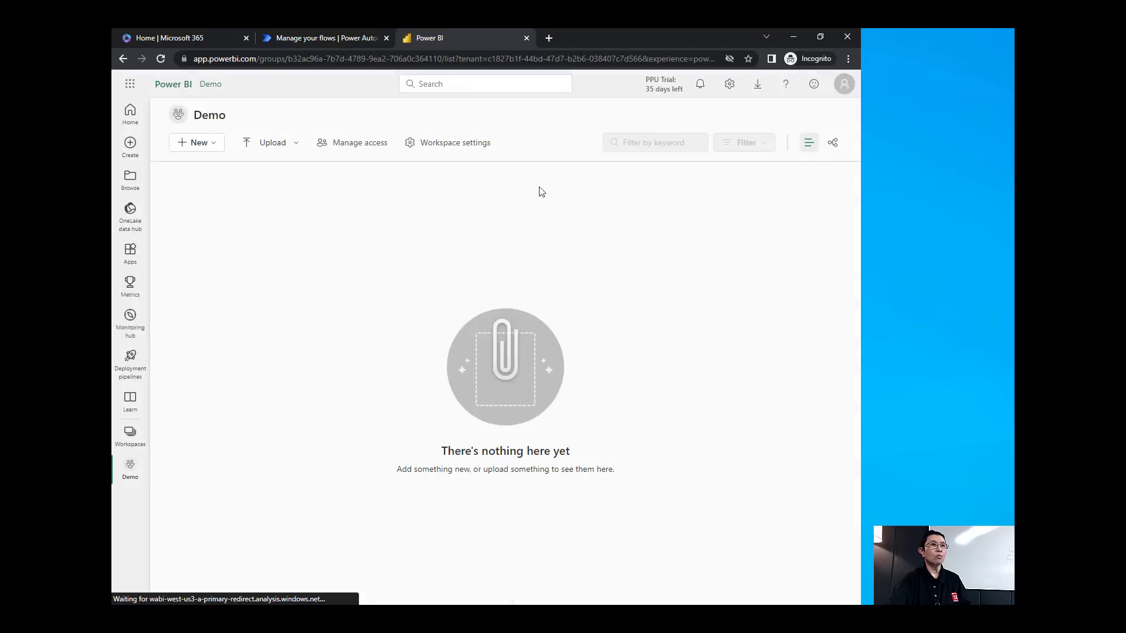
Create an API streaming dataset named Streaming ChatGPT in the Demo workspace, with a text value Answer and historic data analysis on
{"action": "left_click", "coordinate": [215, 147]}
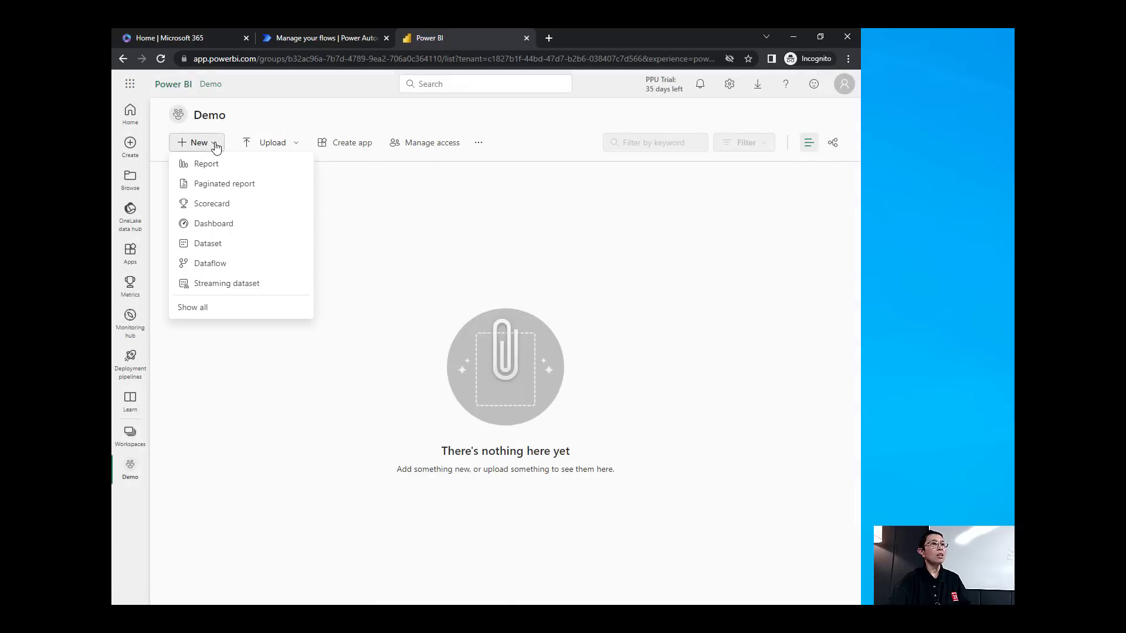
{"action": "left_click", "coordinate": [222, 285]}
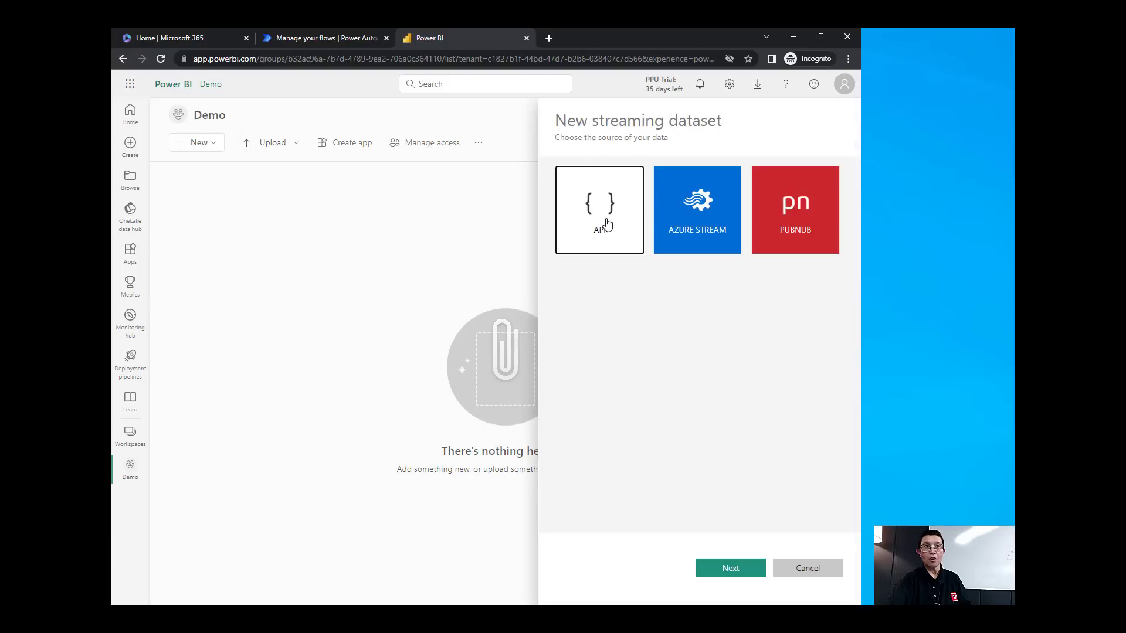
{"action": "left_click", "coordinate": [730, 567]}
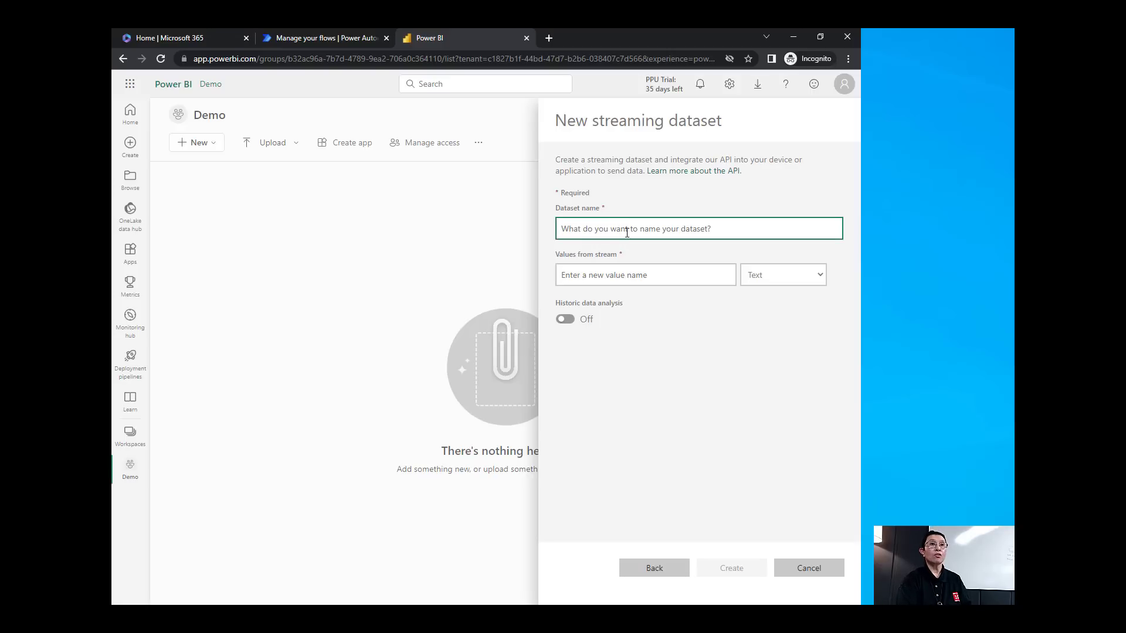
{"action": "type", "text": "Streaming ChatGPT"}
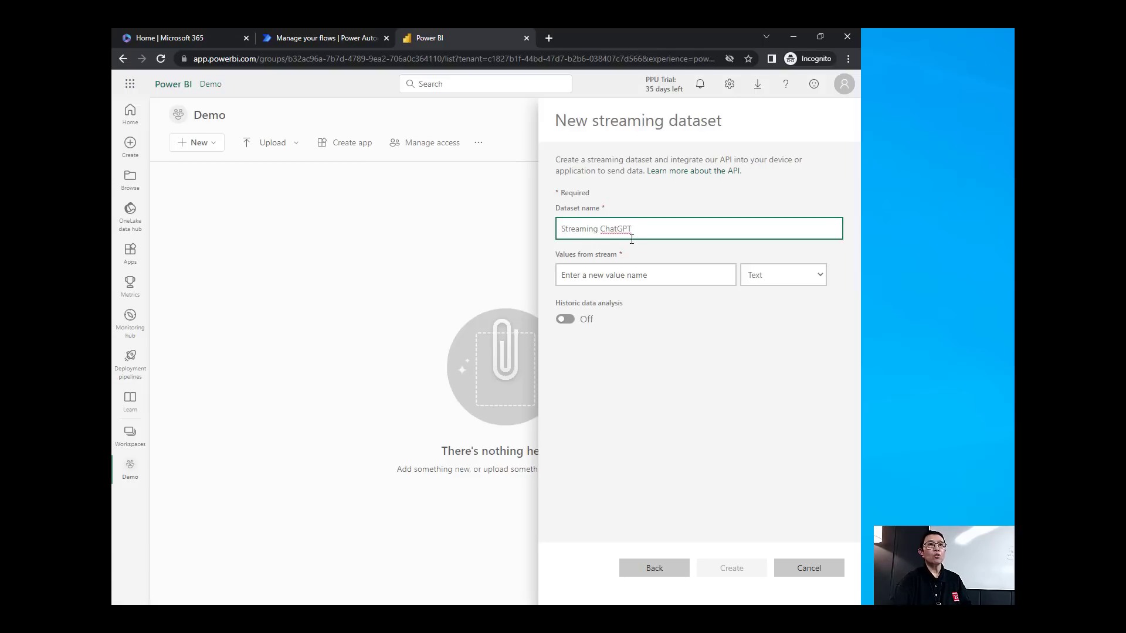
{"action": "left_click", "coordinate": [610, 277]}
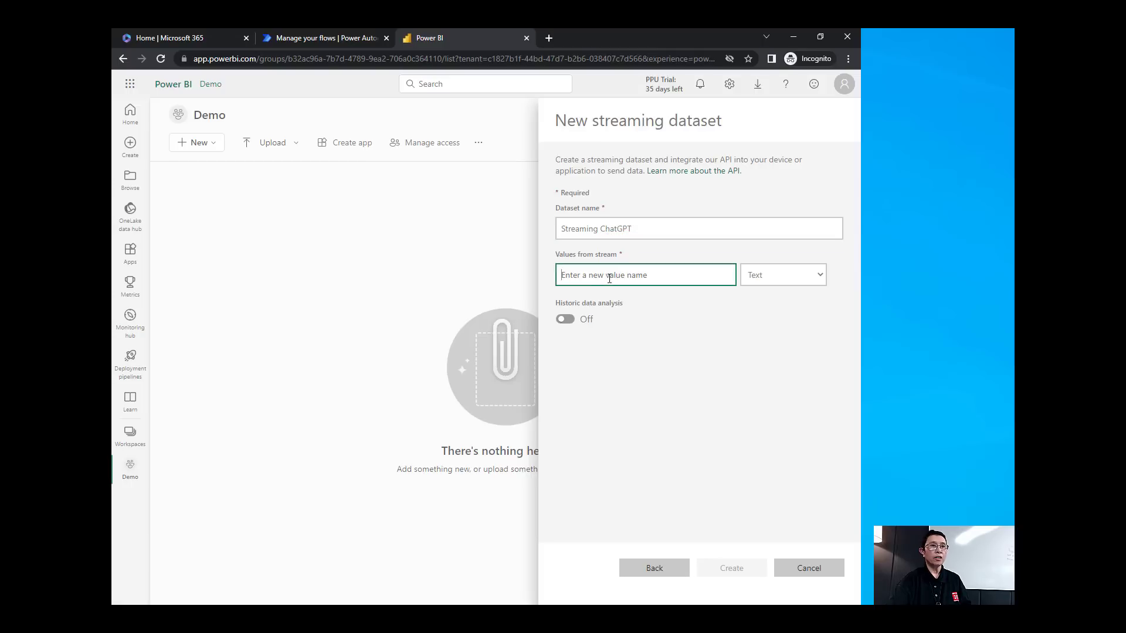
{"action": "type", "text": "Answer"}
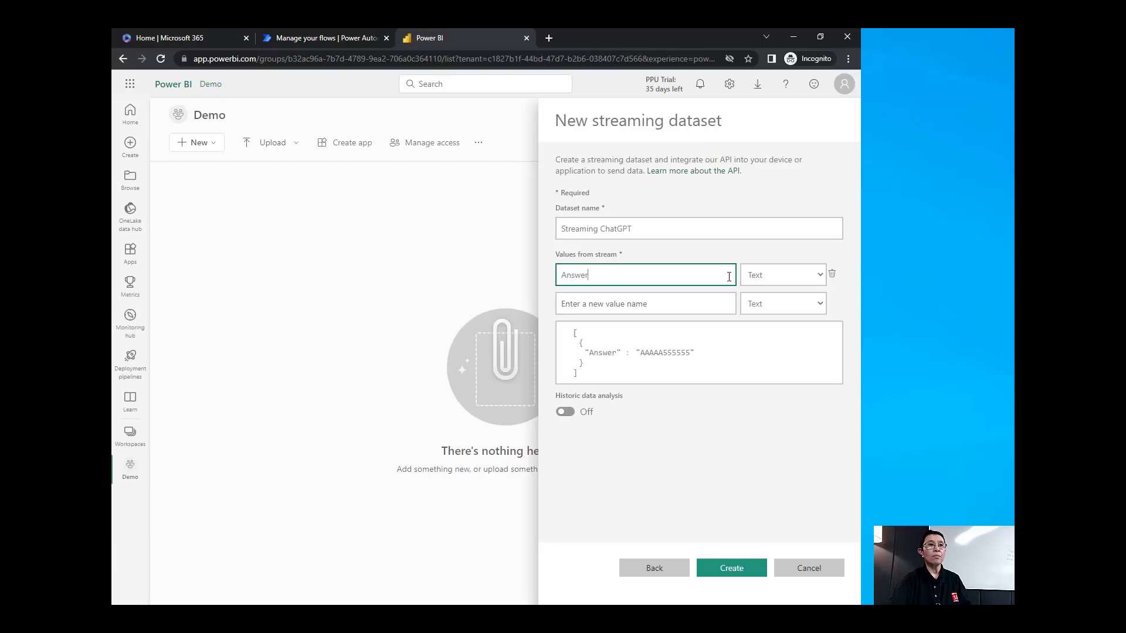
{"action": "left_click", "coordinate": [570, 412]}
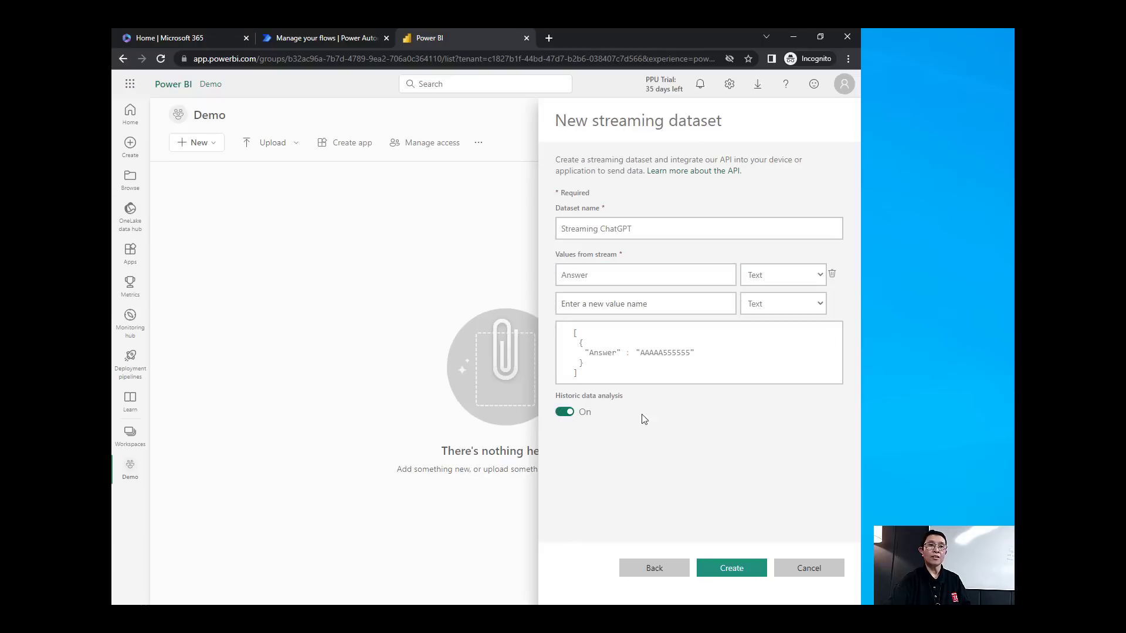
{"action": "left_click", "coordinate": [722, 570]}
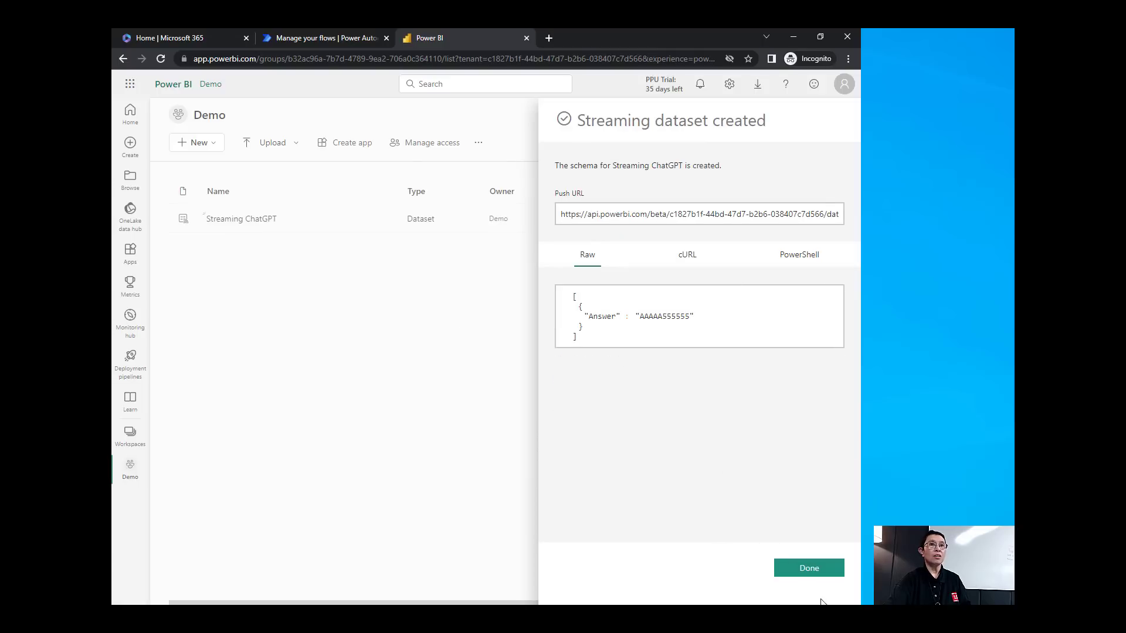
{"action": "left_click", "coordinate": [813, 575]}
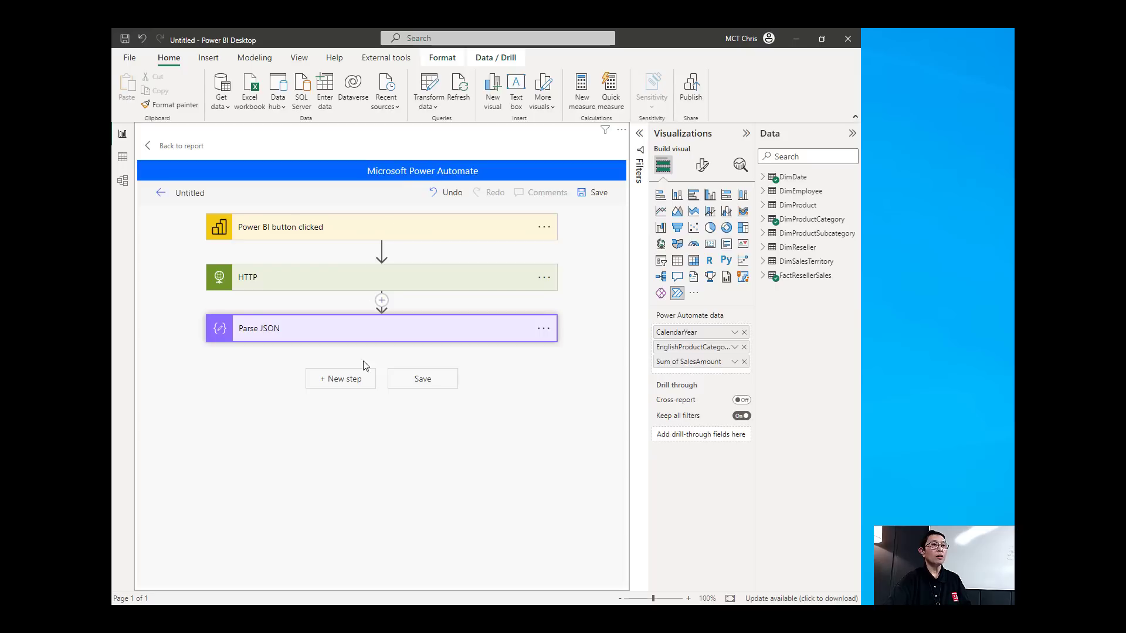
In Power BI Desktop, add the Power BI action Add rows to a dataset after the Parse JSON step
{"action": "left_click", "coordinate": [345, 384]}
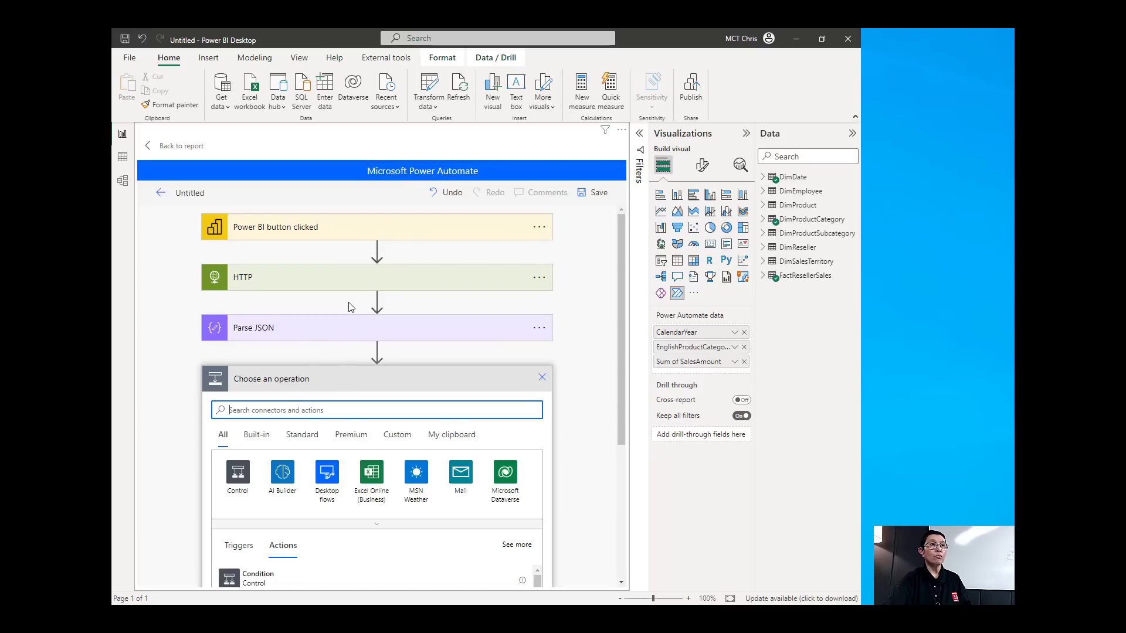
{"action": "scroll", "coordinate": [370, 382], "scroll_direction": "down", "scroll_amount": 1}
{"action": "left_click", "coordinate": [362, 355]}
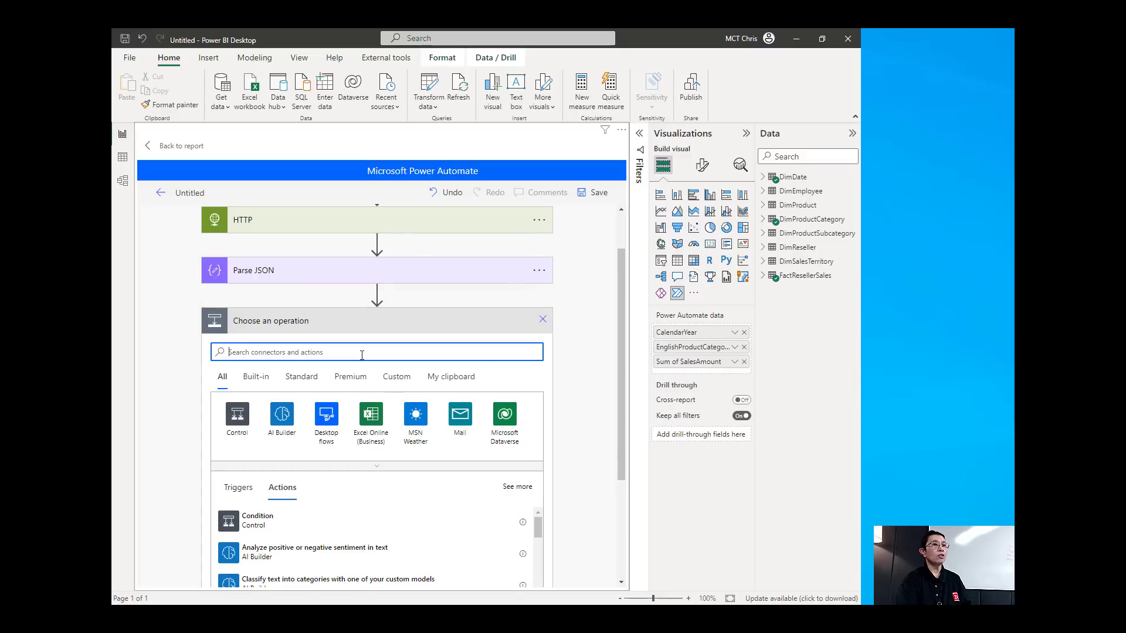
{"action": "type", "text": "powerbi"}
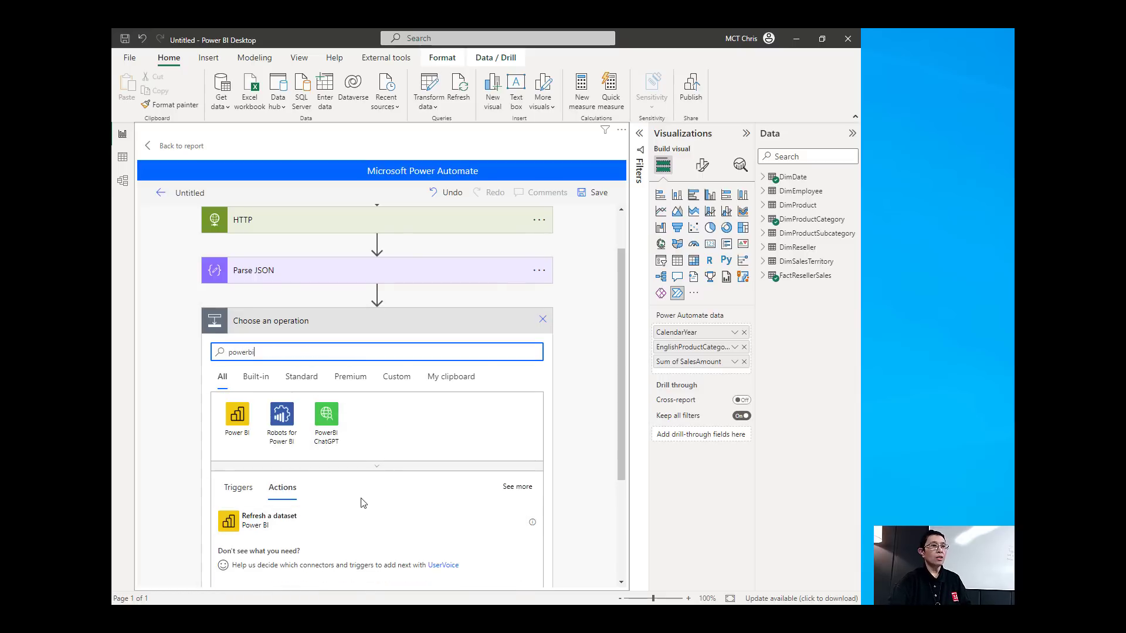
{"action": "scroll", "coordinate": [305, 445], "scroll_direction": "down", "scroll_amount": 1}
{"action": "left_click", "coordinate": [238, 355]}
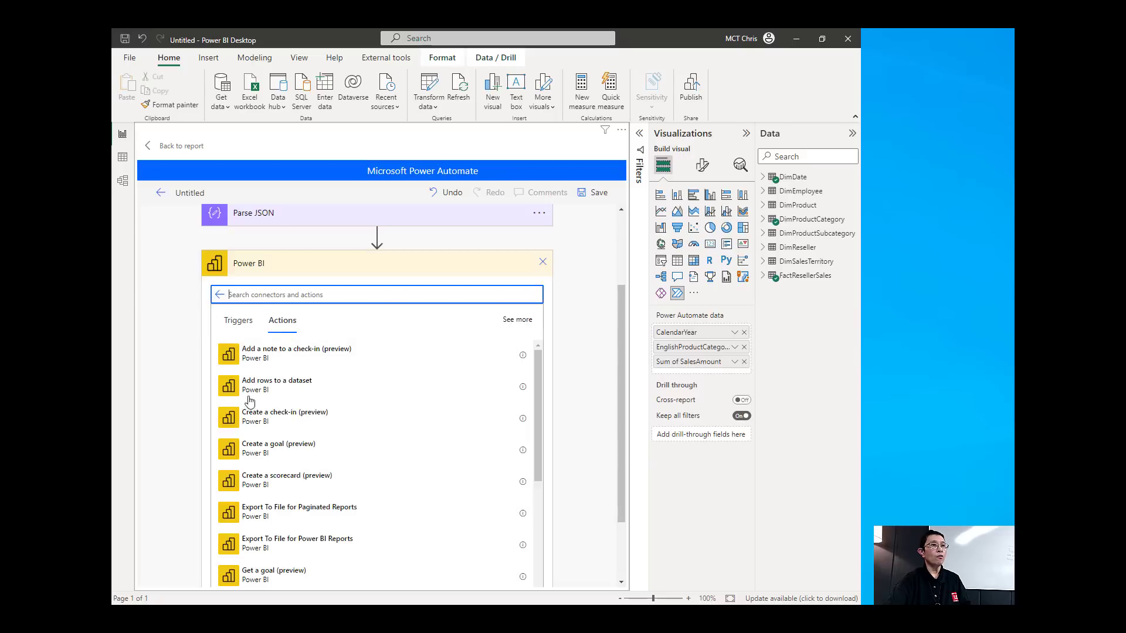
{"action": "left_click", "coordinate": [287, 389]}
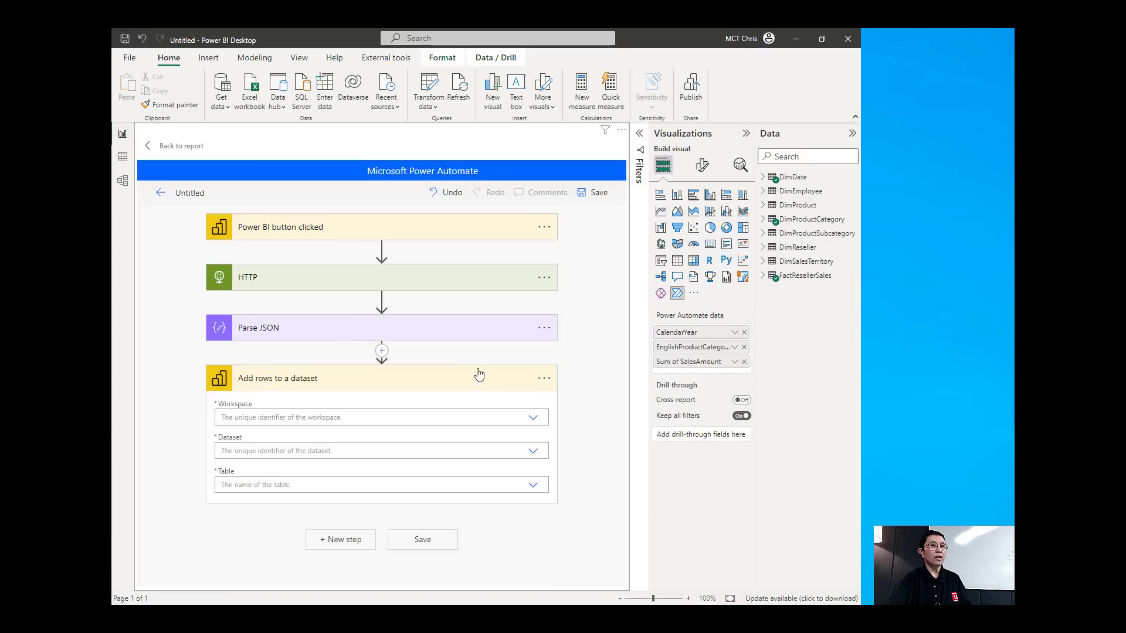
Set the Add rows action's workspace to Demo, dataset to Streaming ChatGPT and table to RealTimeData
{"action": "left_click", "coordinate": [533, 418]}
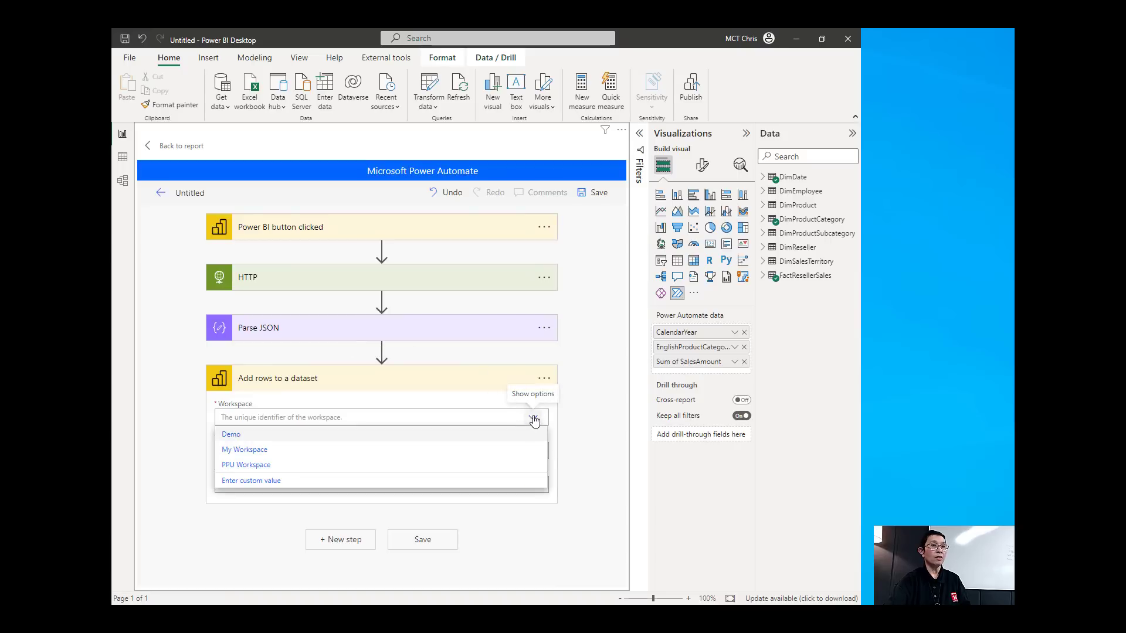
{"action": "left_click", "coordinate": [235, 436]}
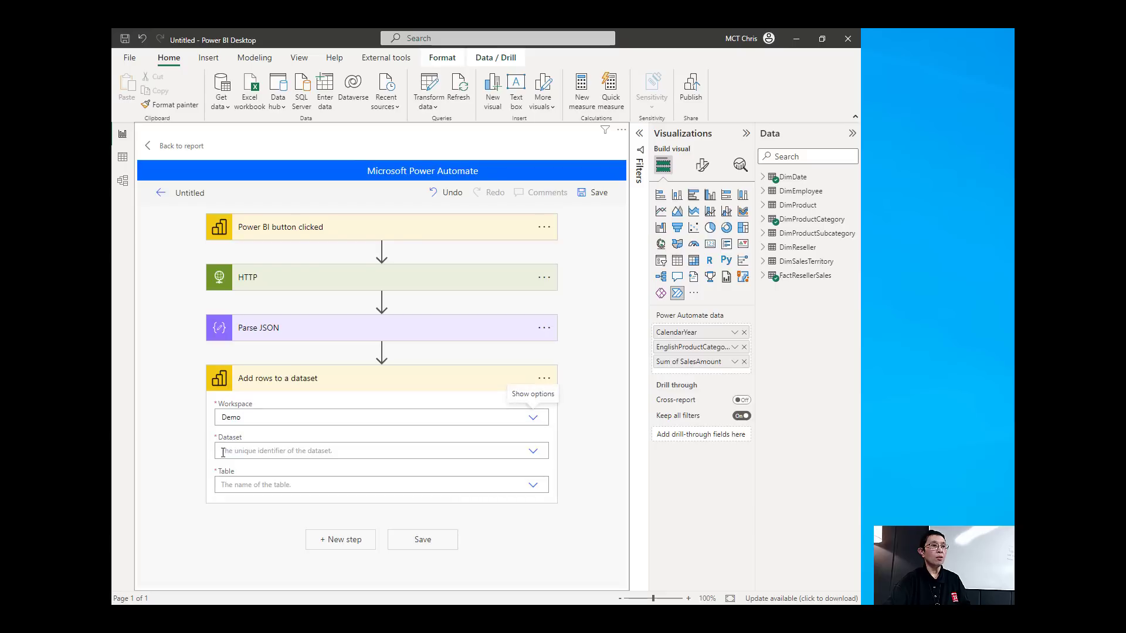
{"action": "left_click", "coordinate": [533, 451]}
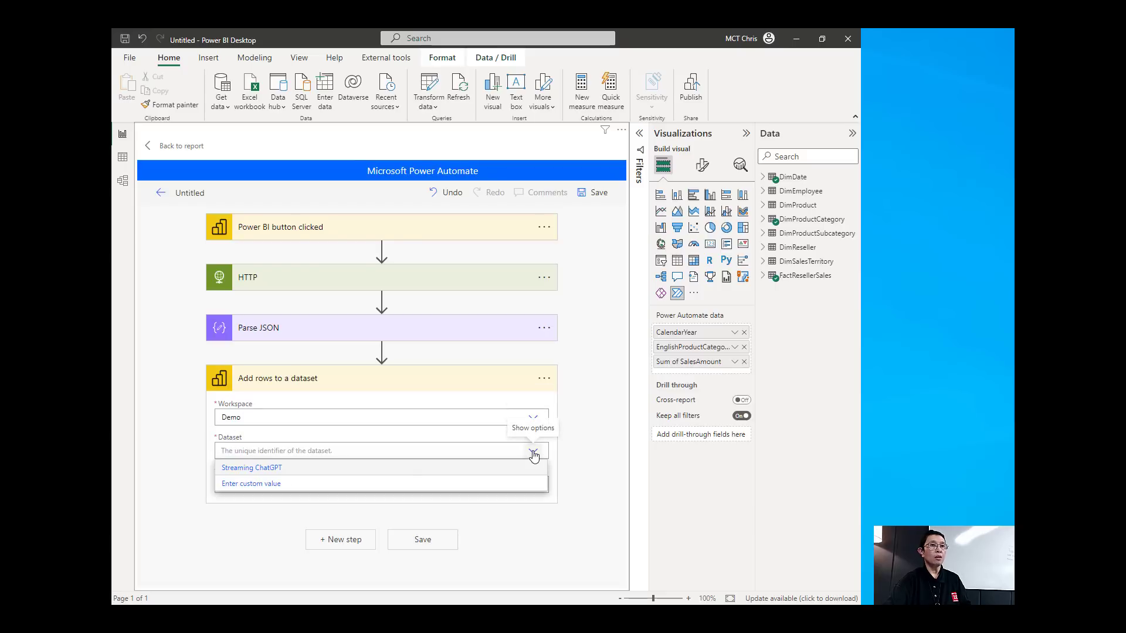
{"action": "left_click", "coordinate": [274, 473]}
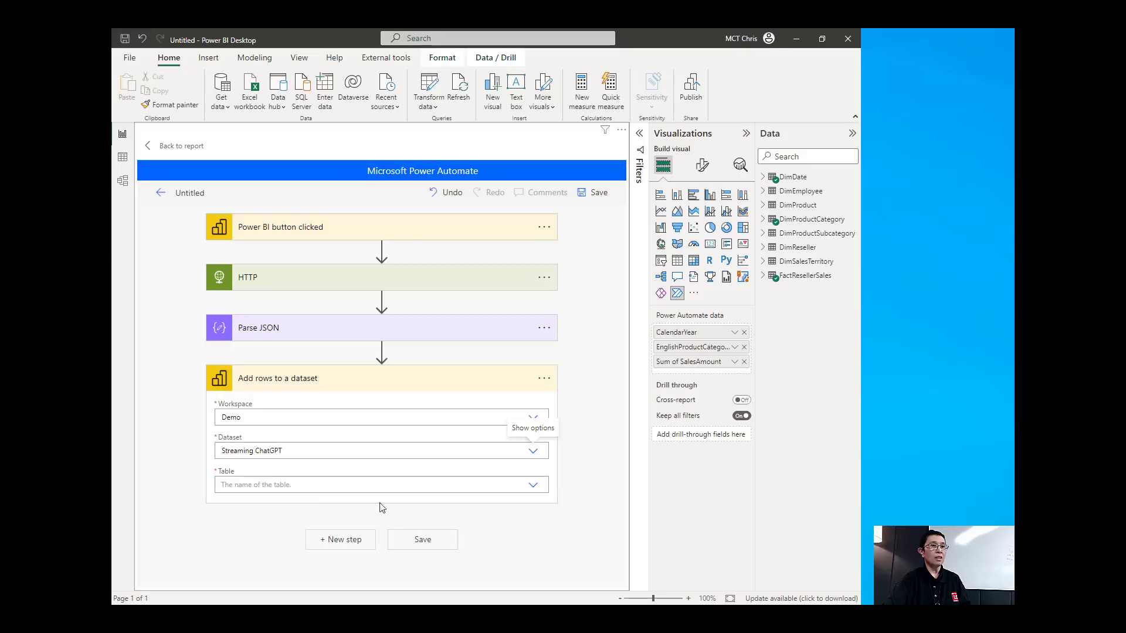
{"action": "left_click", "coordinate": [534, 486]}
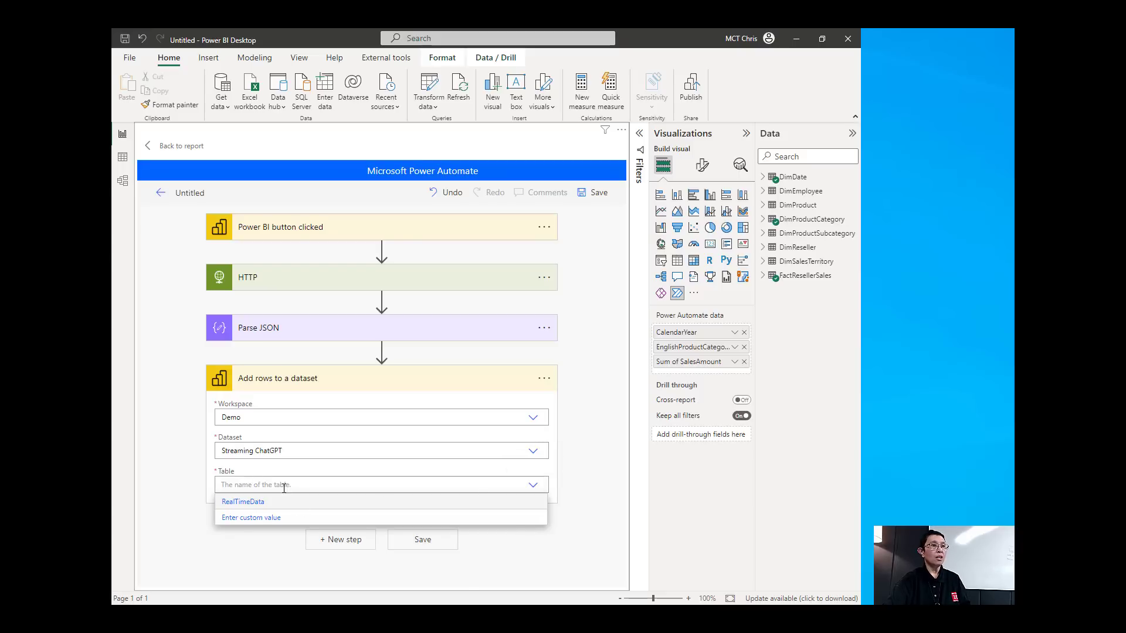
{"action": "left_click", "coordinate": [249, 504]}
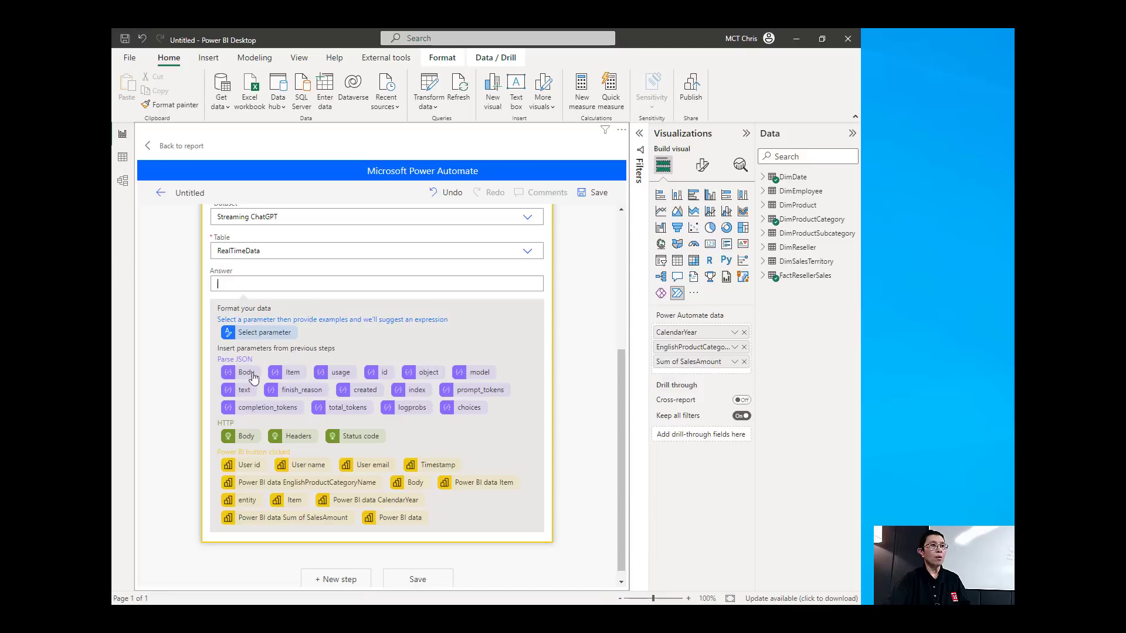
Fill the Answer value with the Parse JSON text output and check the text field in the OpenAI sample response
{"action": "left_click", "coordinate": [242, 391]}
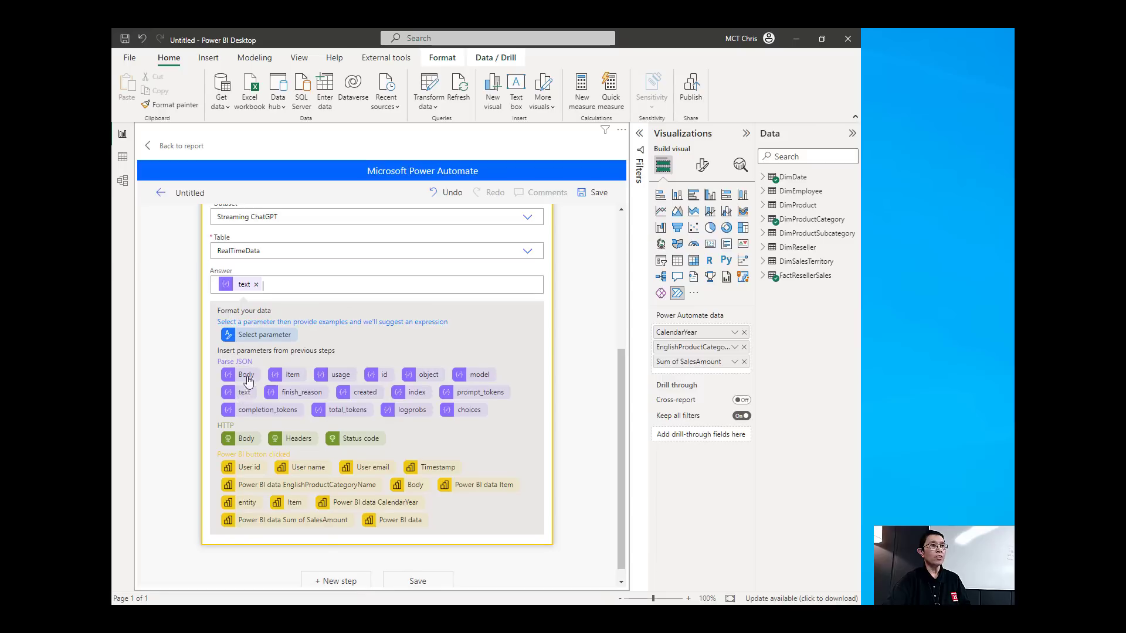
{"action": "left_click", "coordinate": [275, 458]}
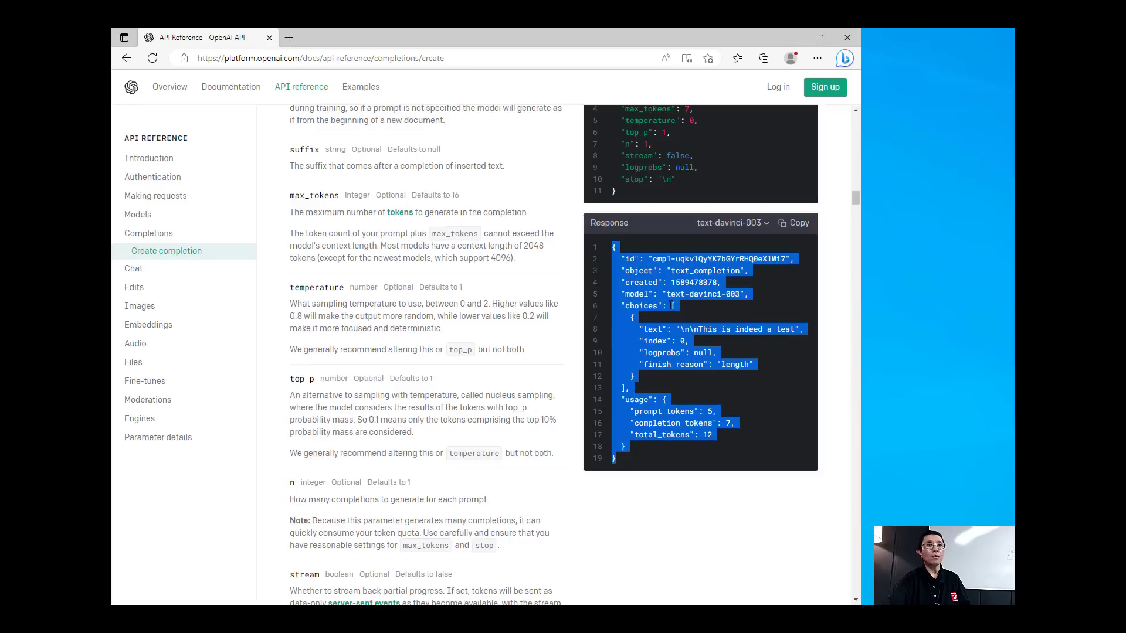
{"action": "left_click", "coordinate": [685, 322]}
{"action": "left_click_drag", "start_coordinate": [643, 329], "coordinate": [790, 332]}
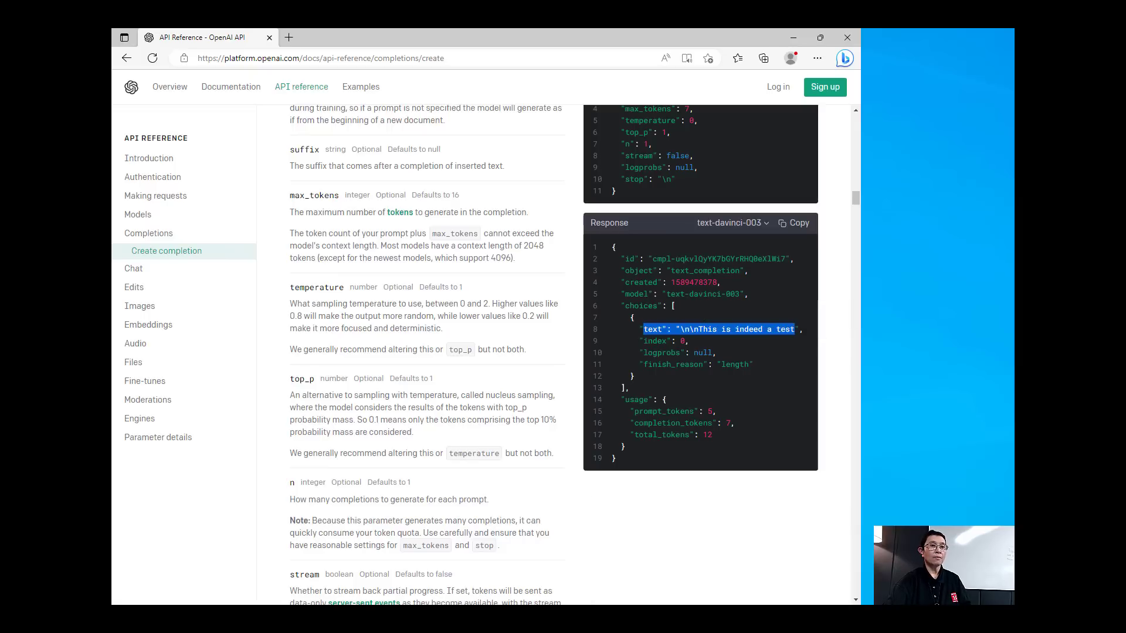
{"action": "left_click", "coordinate": [525, 536]}
{"action": "scroll", "coordinate": [434, 390], "scroll_direction": "down", "scroll_amount": 5}
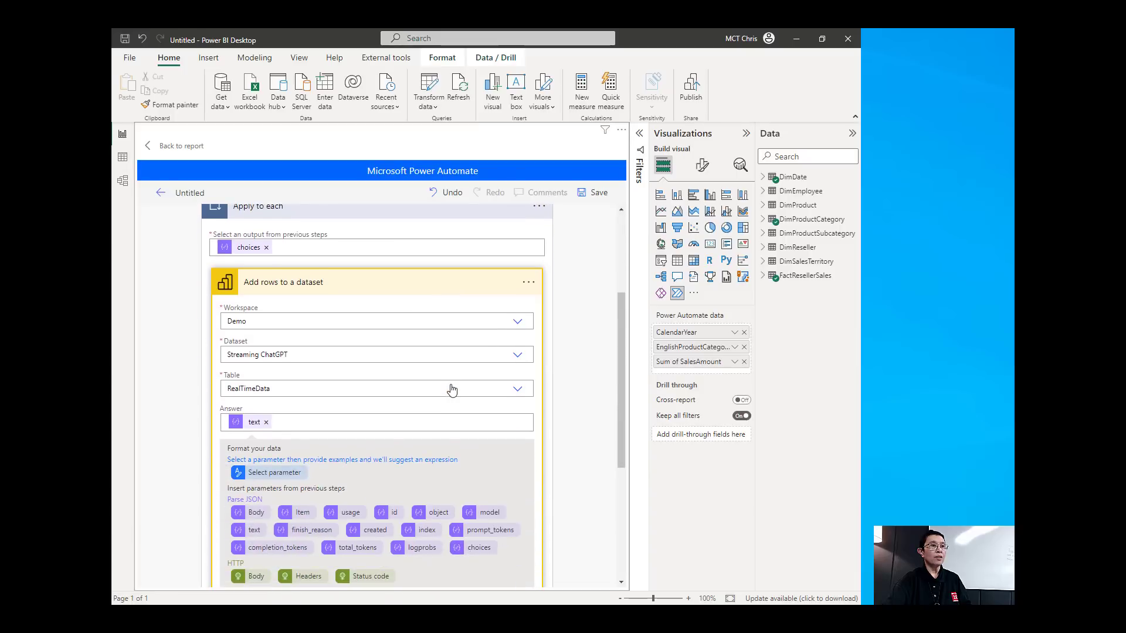
{"action": "scroll", "coordinate": [452, 390], "scroll_direction": "up", "scroll_amount": 2}
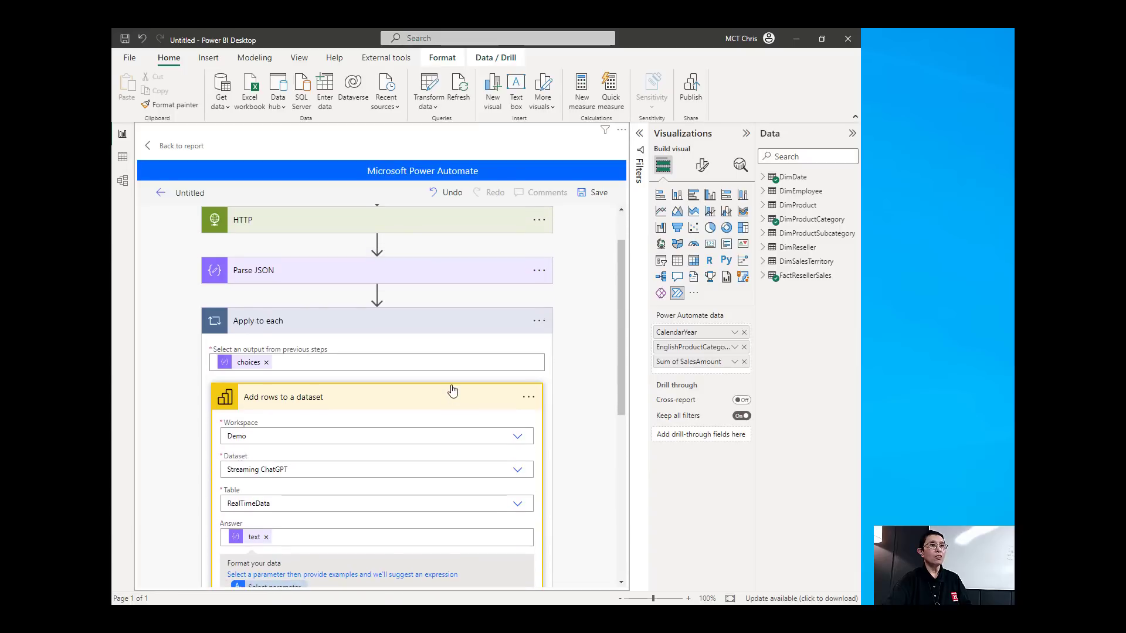
{"action": "left_click", "coordinate": [445, 323]}
Name the flow ChatGPT and save it
{"action": "left_click", "coordinate": [211, 196]}
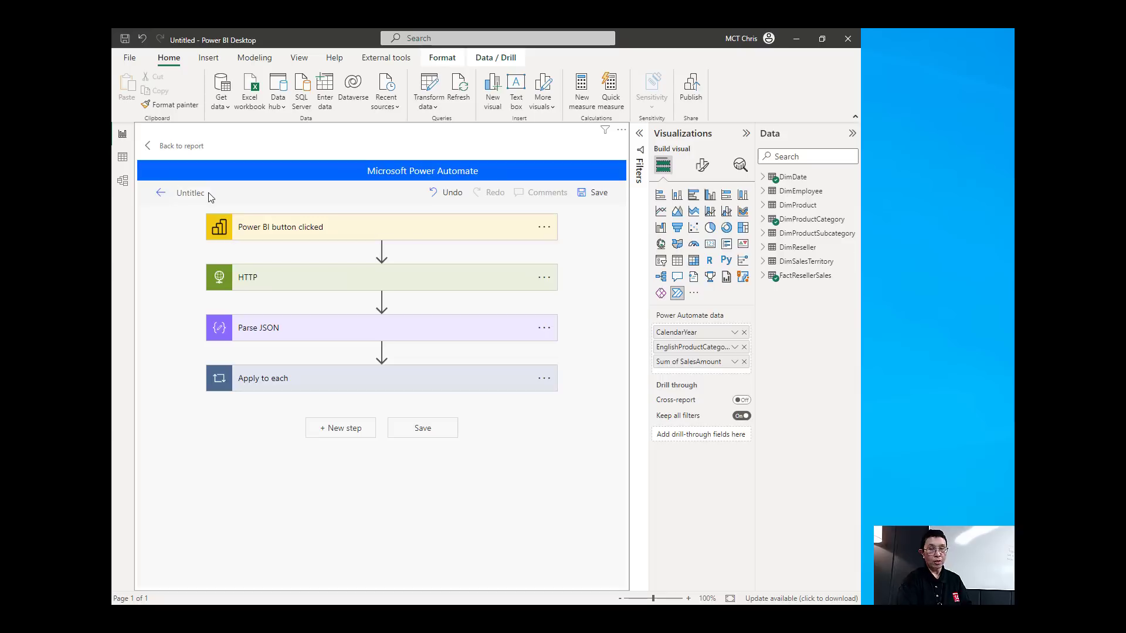
{"action": "type", "text": "ChatGPT"}
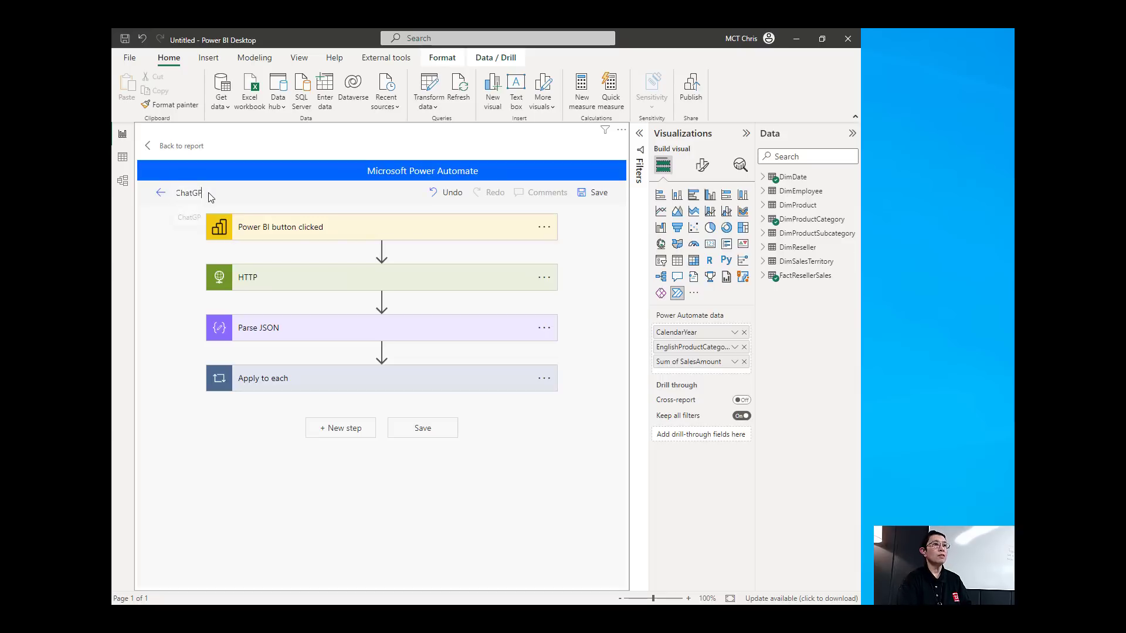
{"action": "left_click", "coordinate": [597, 194]}
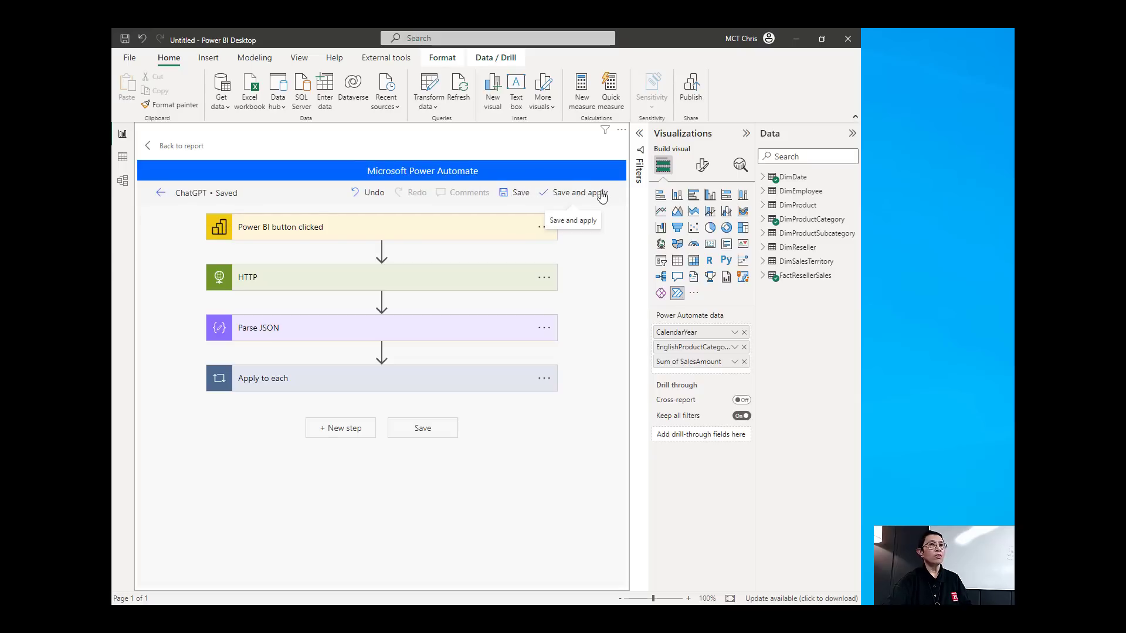
Apply the ChatGPT flow to the report's Power Automate button and shrink the button's height to a thin bar
{"action": "left_click", "coordinate": [160, 199]}
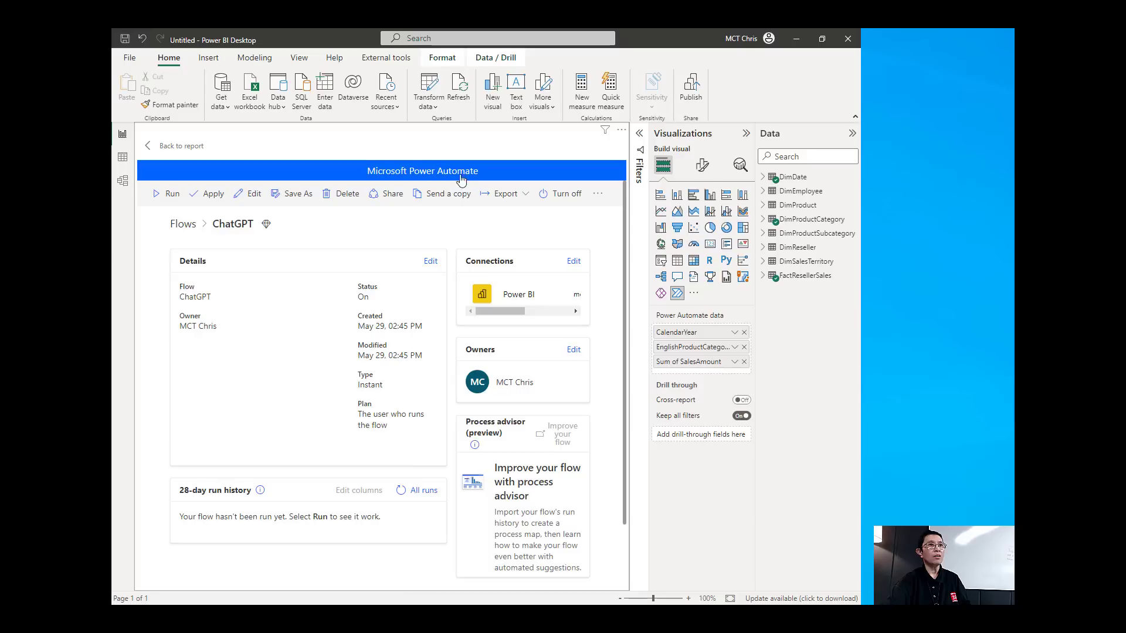
{"action": "left_click", "coordinate": [202, 200]}
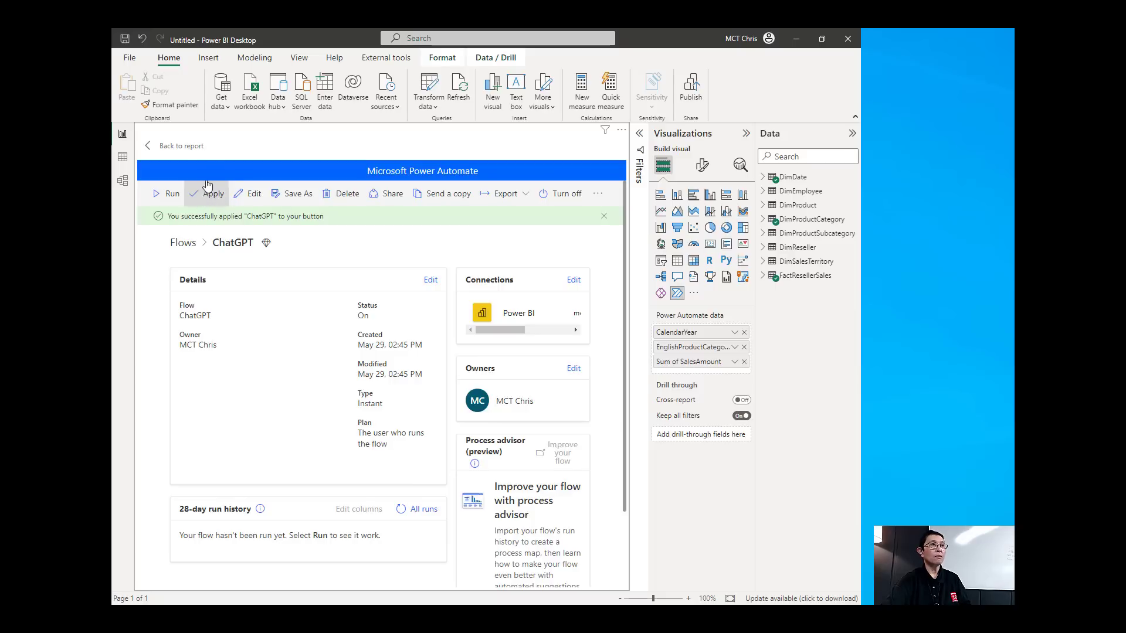
{"action": "left_click", "coordinate": [170, 147]}
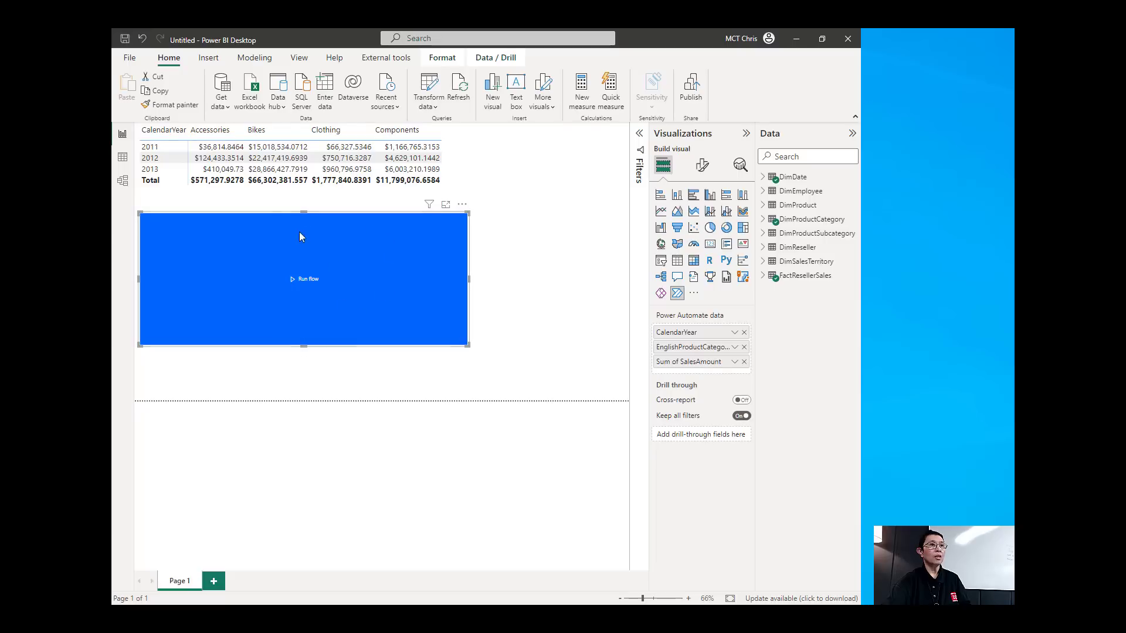
{"action": "left_click_drag", "start_coordinate": [305, 344], "coordinate": [315, 243]}
{"action": "left_click", "coordinate": [347, 320]}
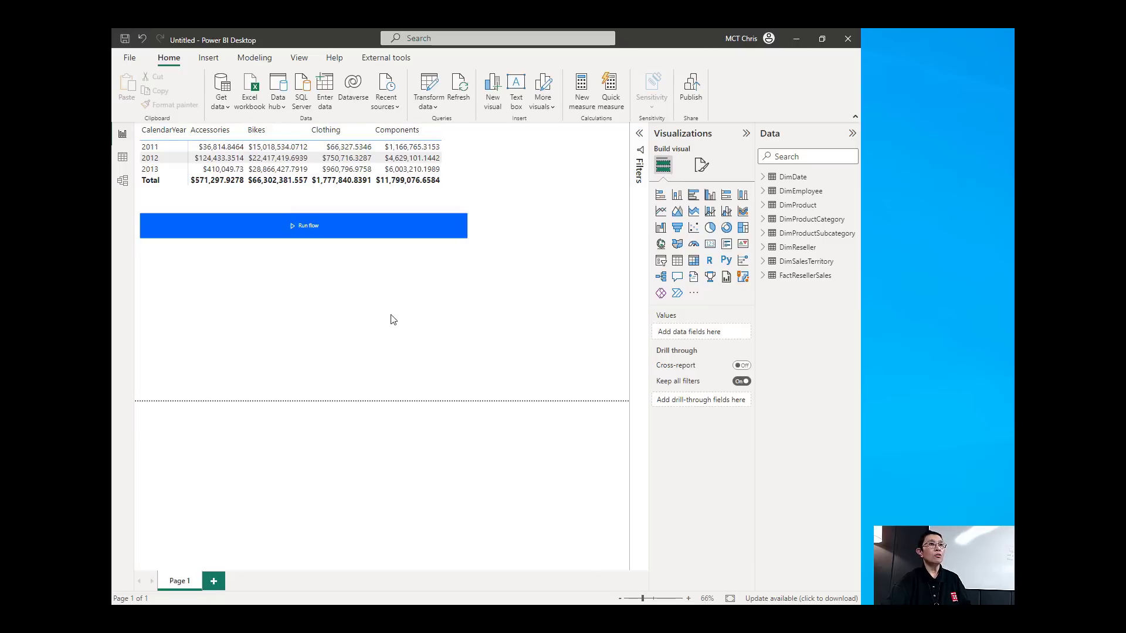
Start connecting the report to the Streaming ChatGPT Power BI dataset from the data hub
{"action": "left_click", "coordinate": [282, 111]}
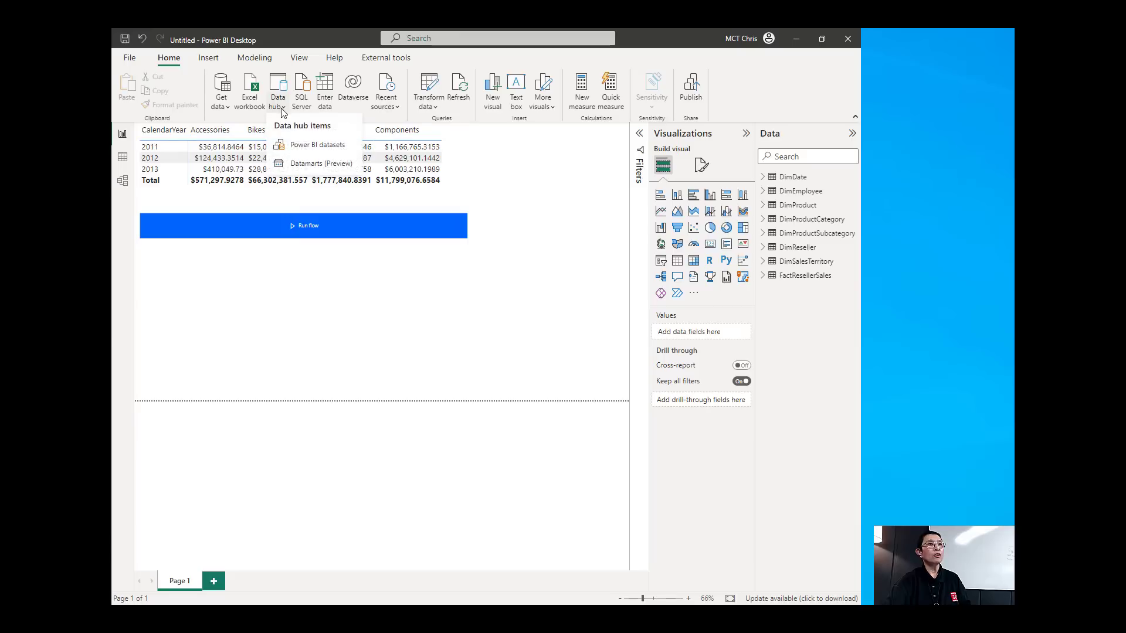
{"action": "left_click", "coordinate": [312, 146]}
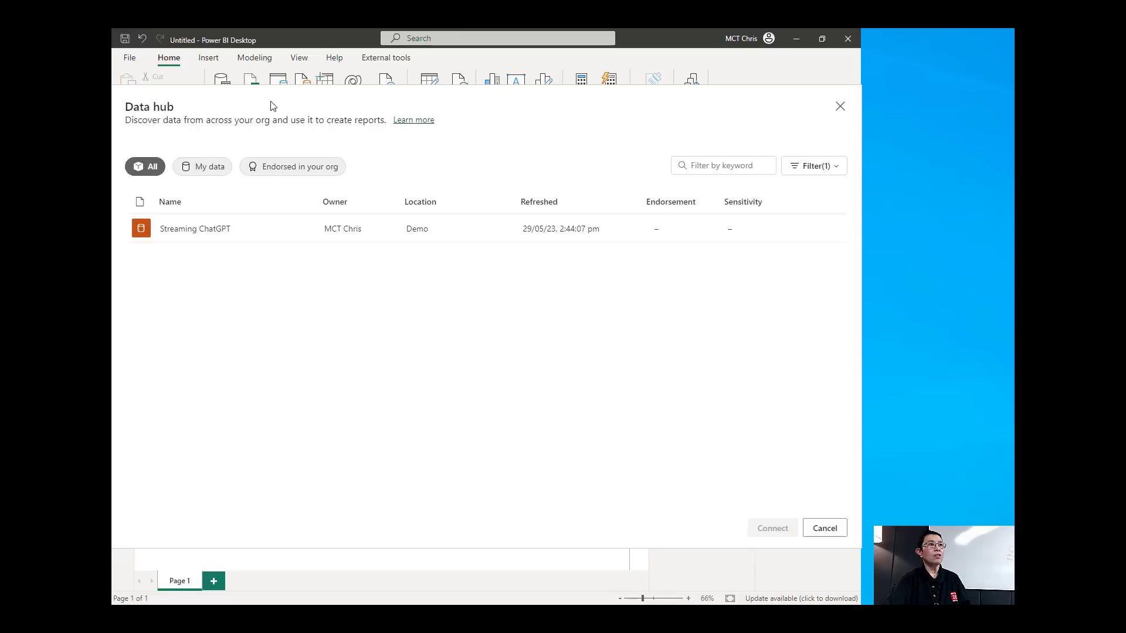
{"action": "left_click", "coordinate": [256, 230]}
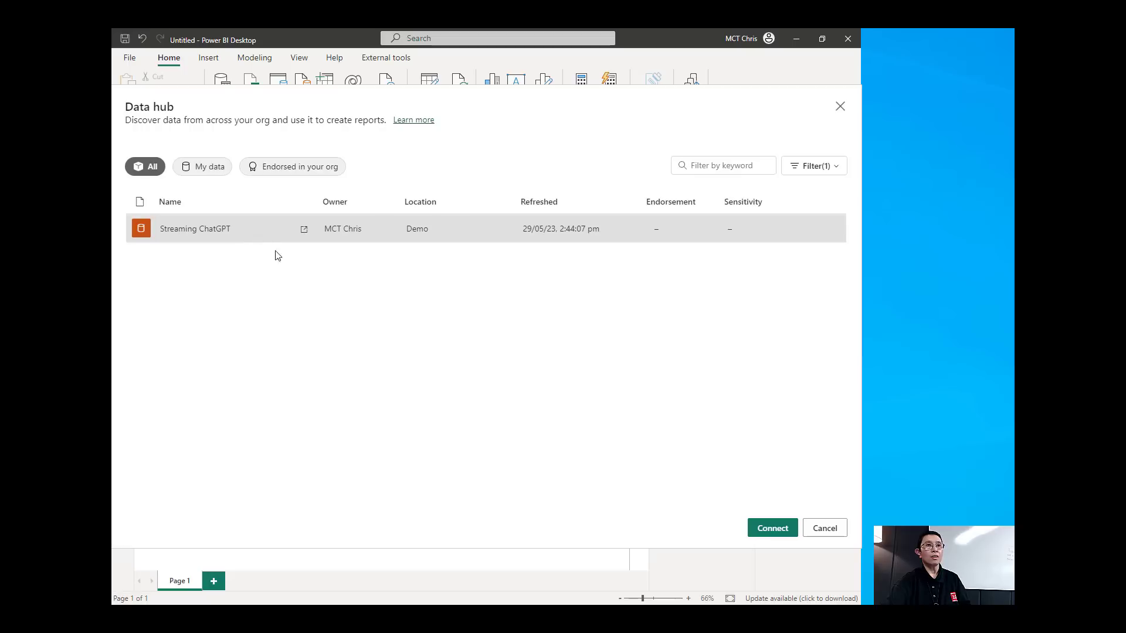
{"action": "left_click", "coordinate": [771, 530]}
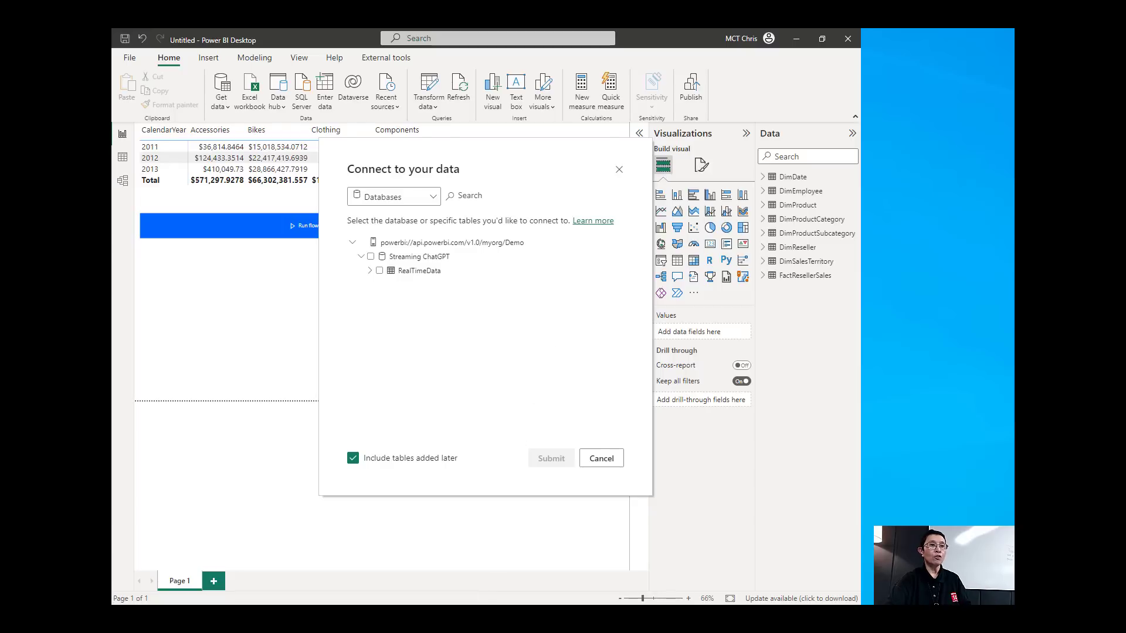
Switch to the On-premises data gateway app to check the gateway's status, and return to the Power BI Desktop connection dialog
{"action": "key", "text": "alt+Tab"}
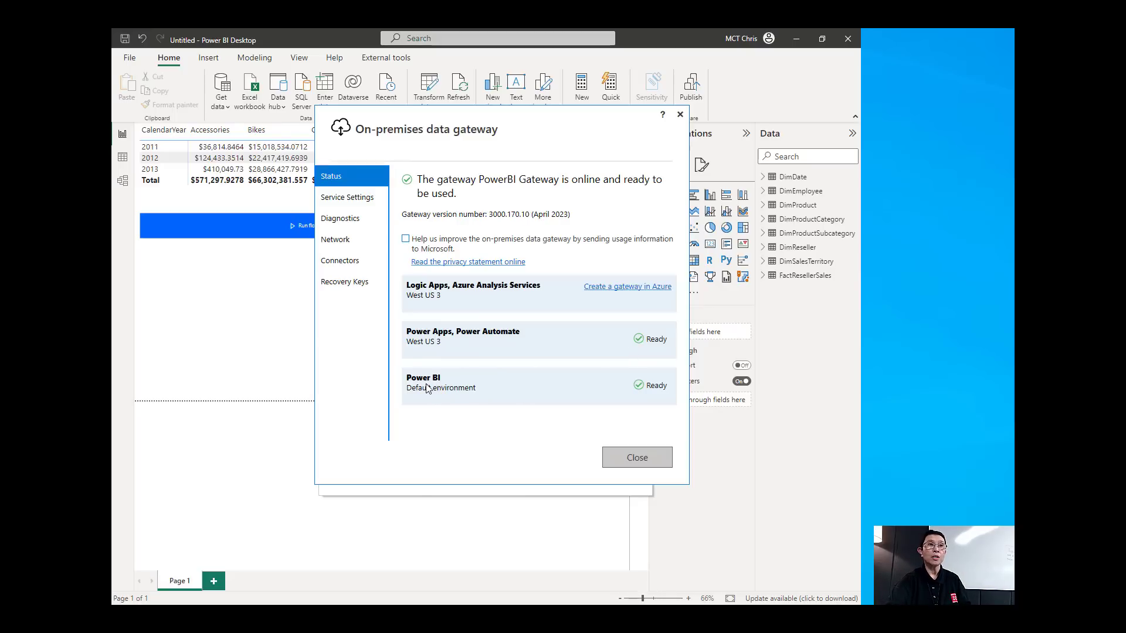
{"action": "left_click_drag", "start_coordinate": [530, 114], "coordinate": [527, 181]}
{"action": "left_click", "coordinate": [531, 152]}
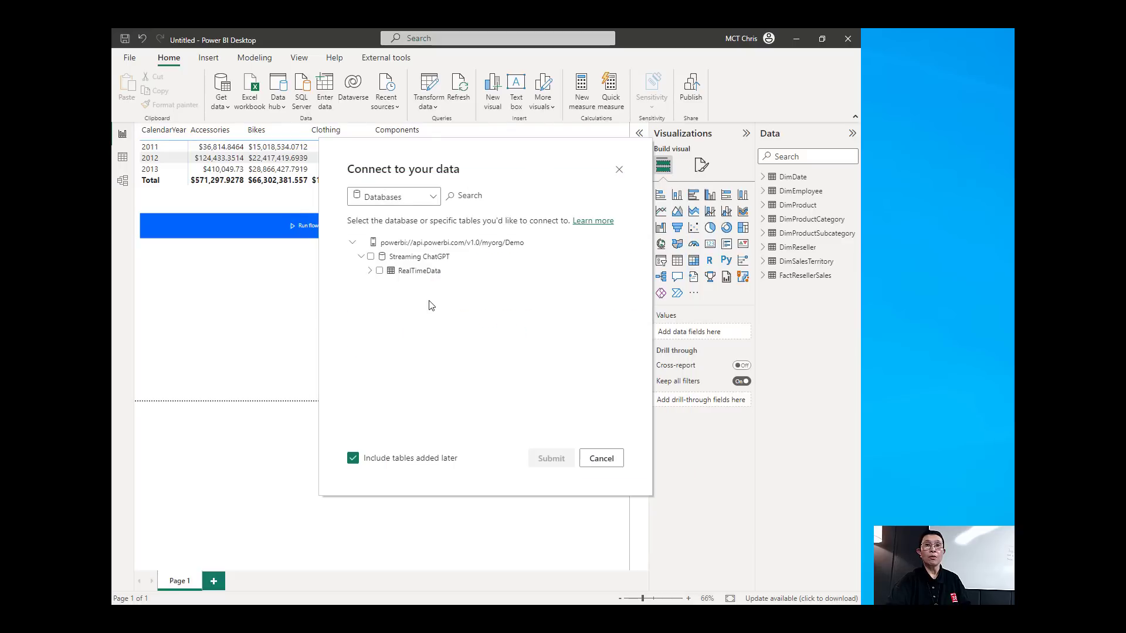
Include the Streaming ChatGPT database with its RealTimeData table in the connection and agree to build the model
{"action": "left_click", "coordinate": [371, 257]}
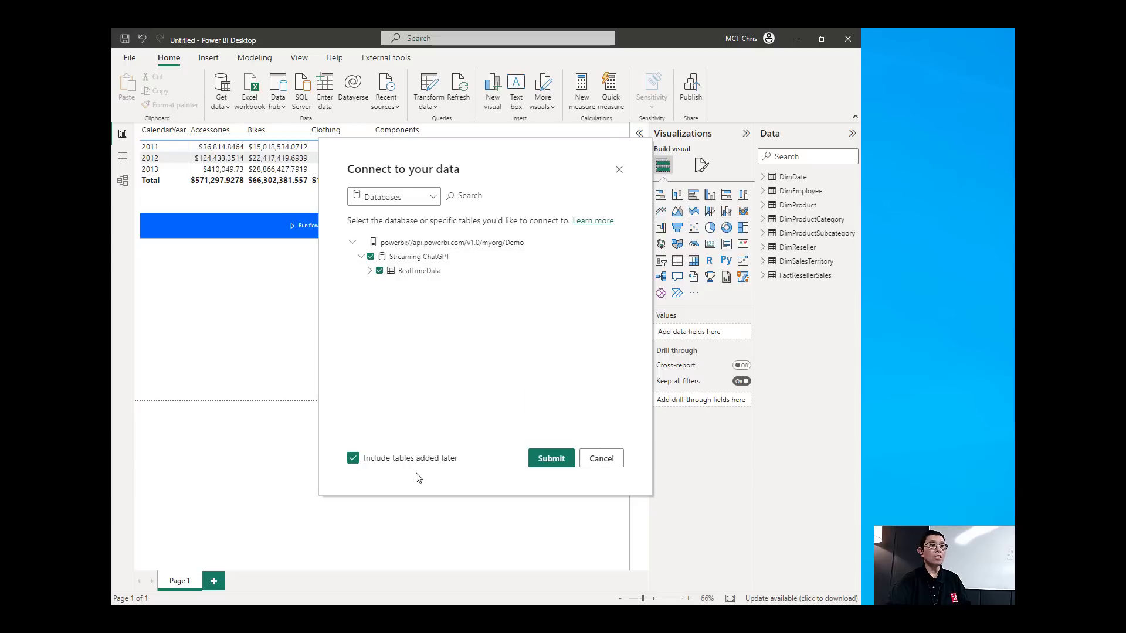
{"action": "left_click", "coordinate": [549, 463]}
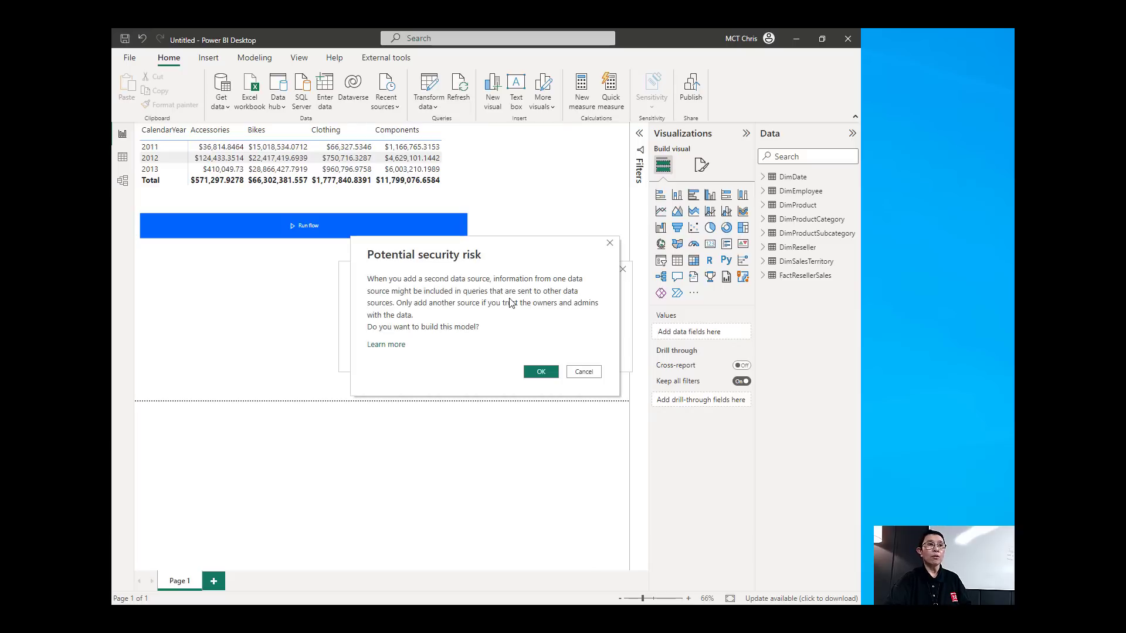
{"action": "left_click", "coordinate": [536, 374]}
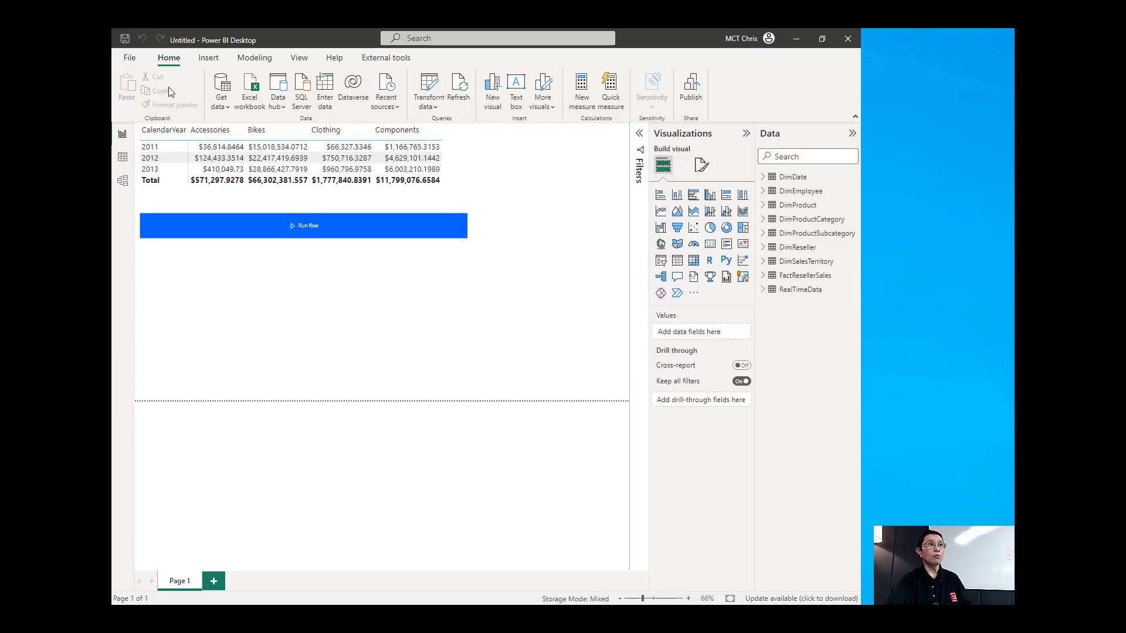
Check in the preview features options whether DirectQuery for PBI datasets and AS is enabled
{"action": "left_click", "coordinate": [129, 58]}
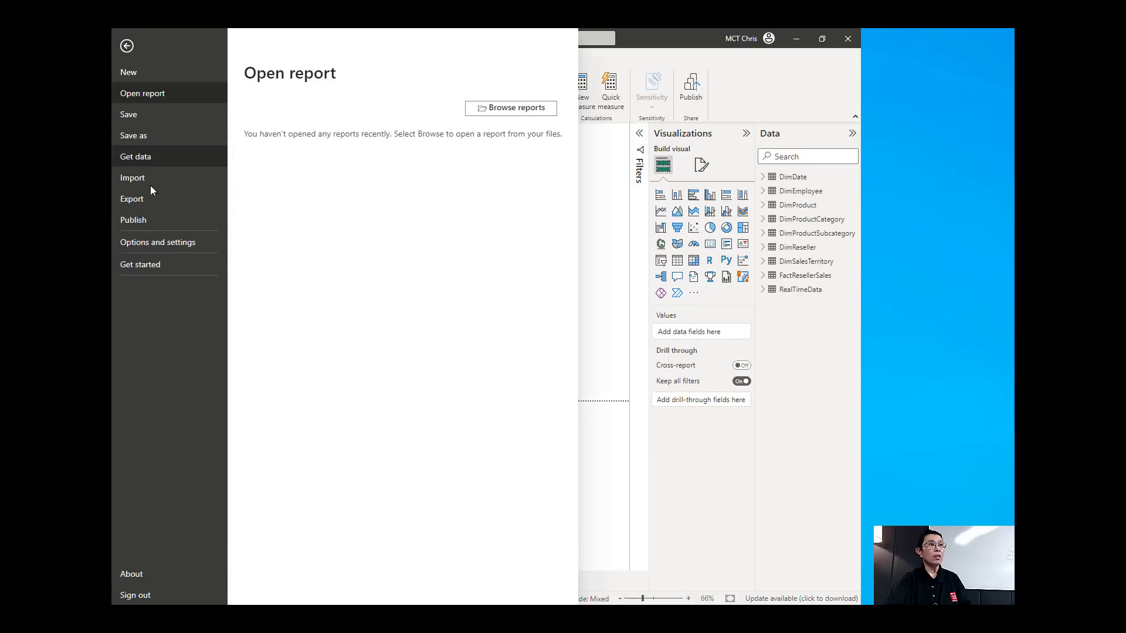
{"action": "left_click", "coordinate": [161, 243]}
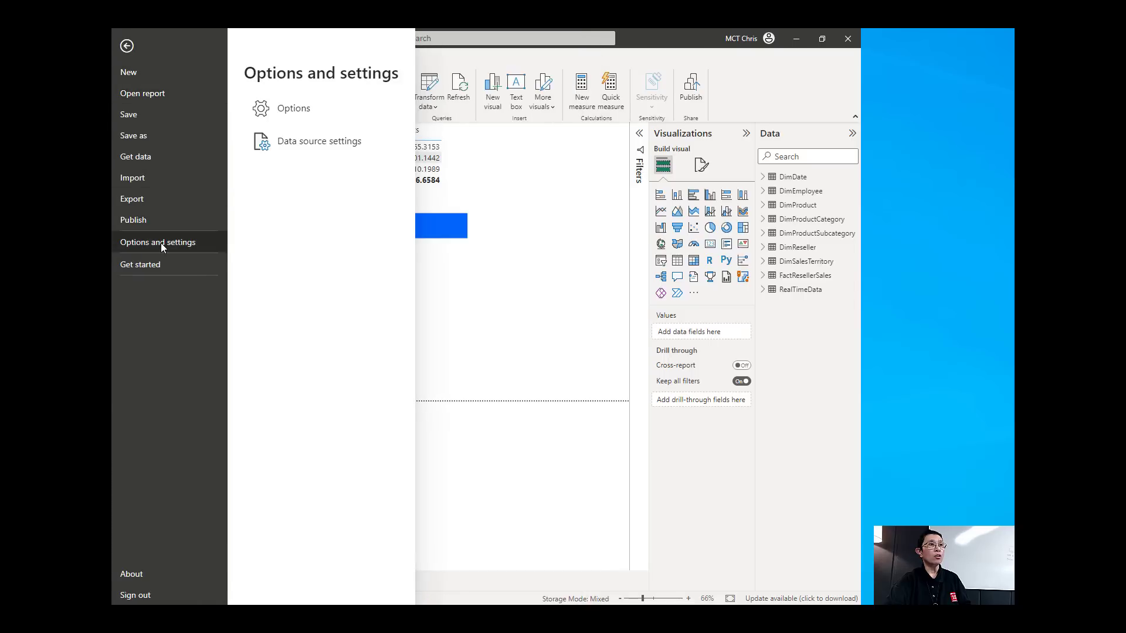
{"action": "left_click", "coordinate": [296, 115]}
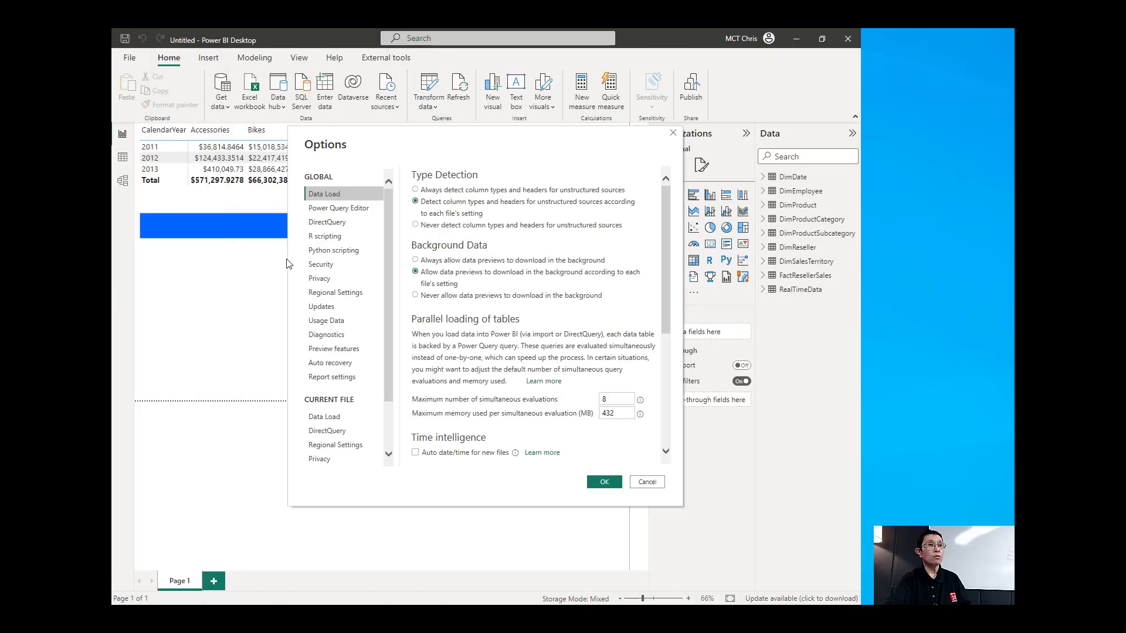
{"action": "left_click", "coordinate": [339, 350]}
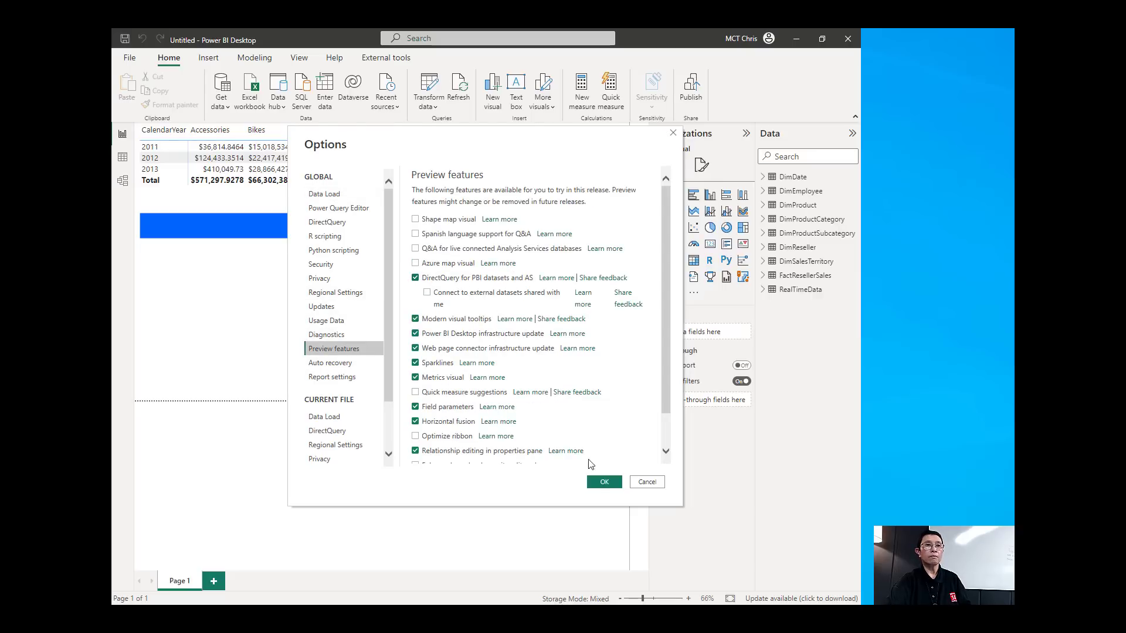
{"action": "left_click", "coordinate": [606, 484]}
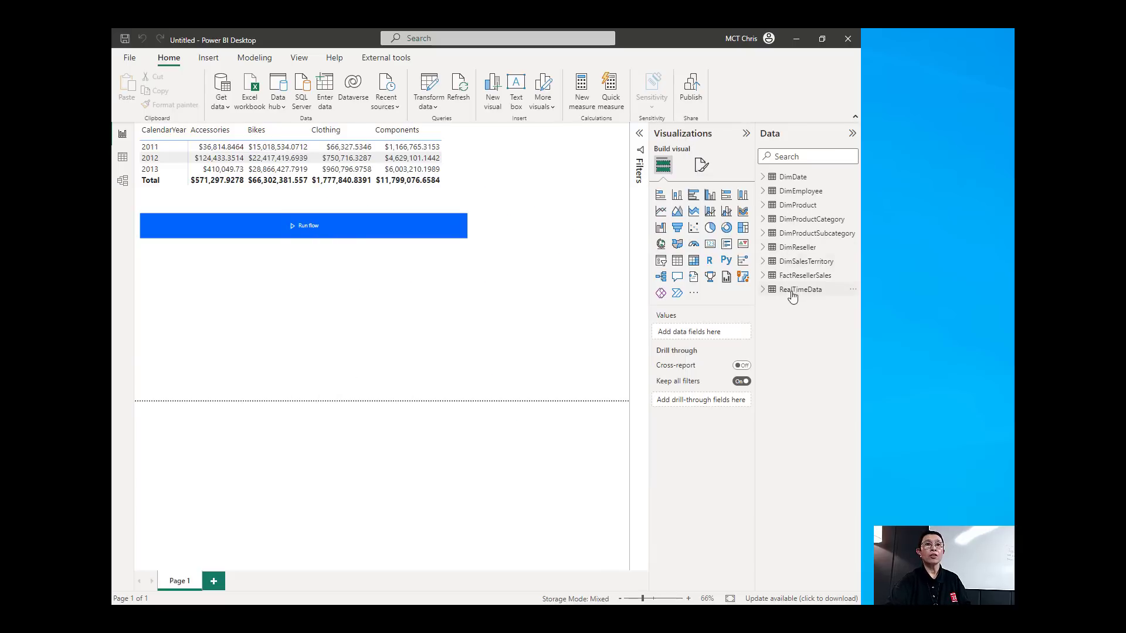
Add a table visual with the RealTimeData Answer field below the Run flow button and enlarge it
{"action": "left_click", "coordinate": [764, 291]}
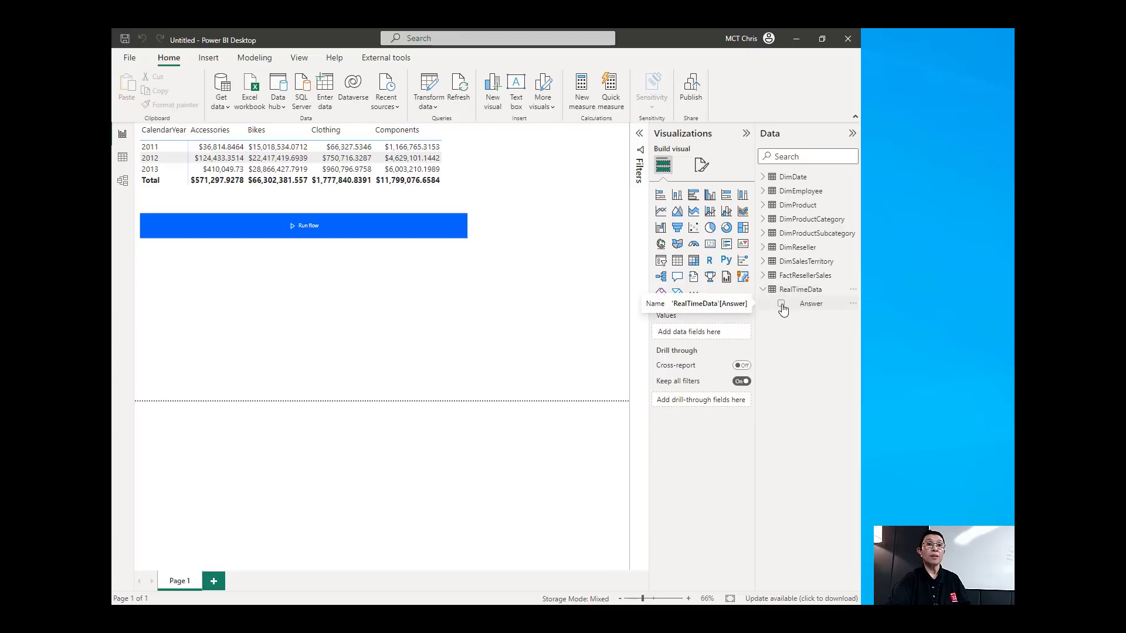
{"action": "left_click", "coordinate": [782, 304]}
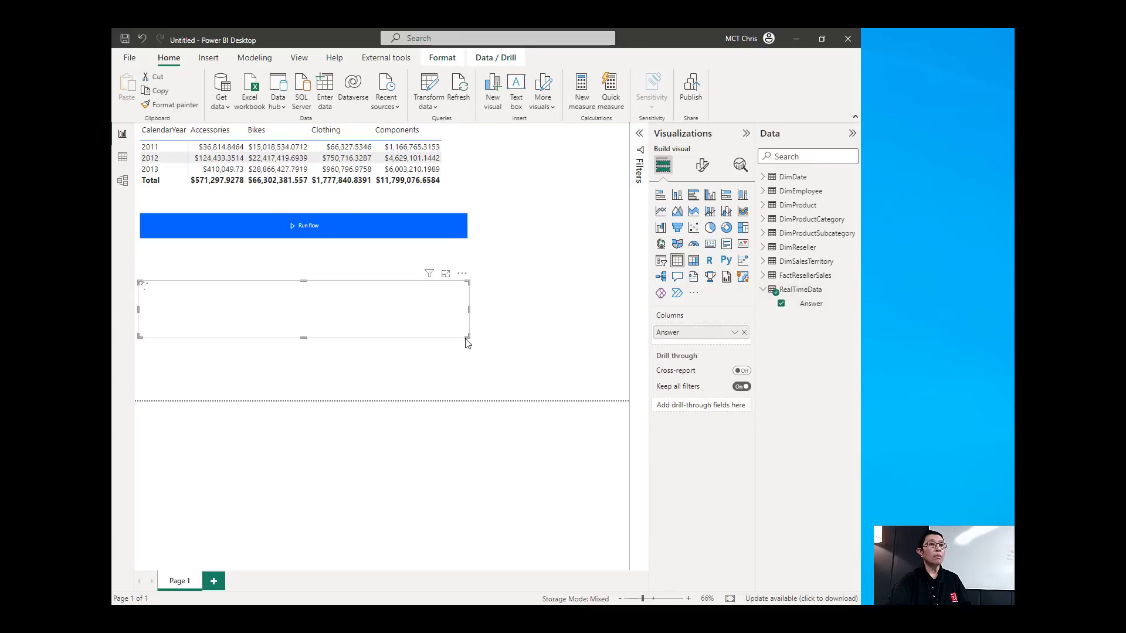
{"action": "left_click_drag", "start_coordinate": [466, 336], "coordinate": [518, 378]}
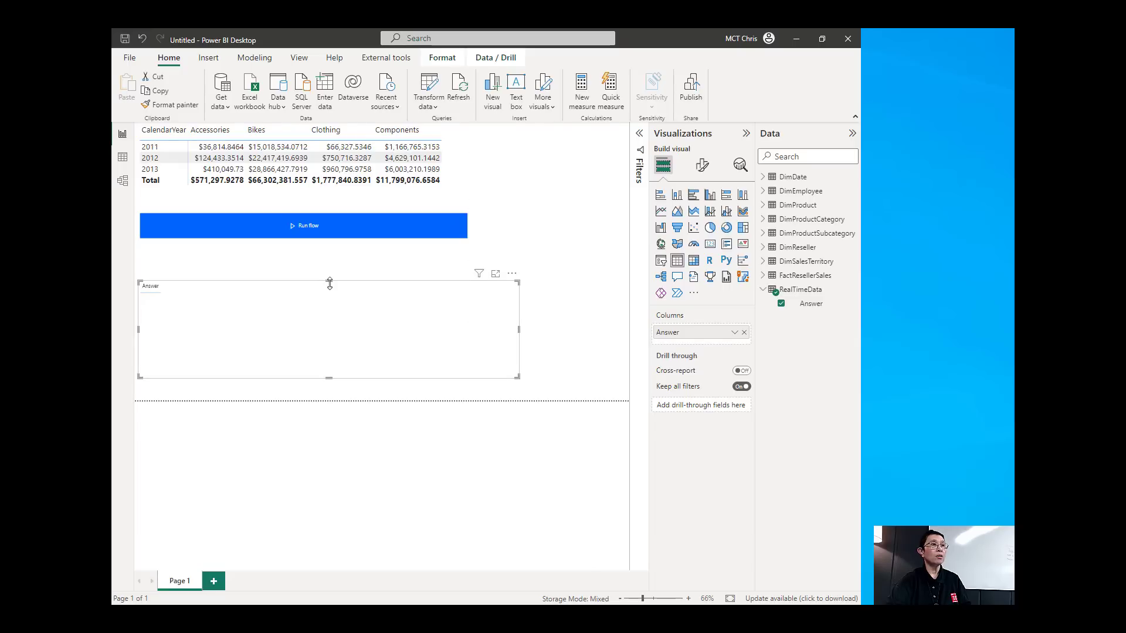
{"action": "left_click_drag", "start_coordinate": [329, 282], "coordinate": [330, 274]}
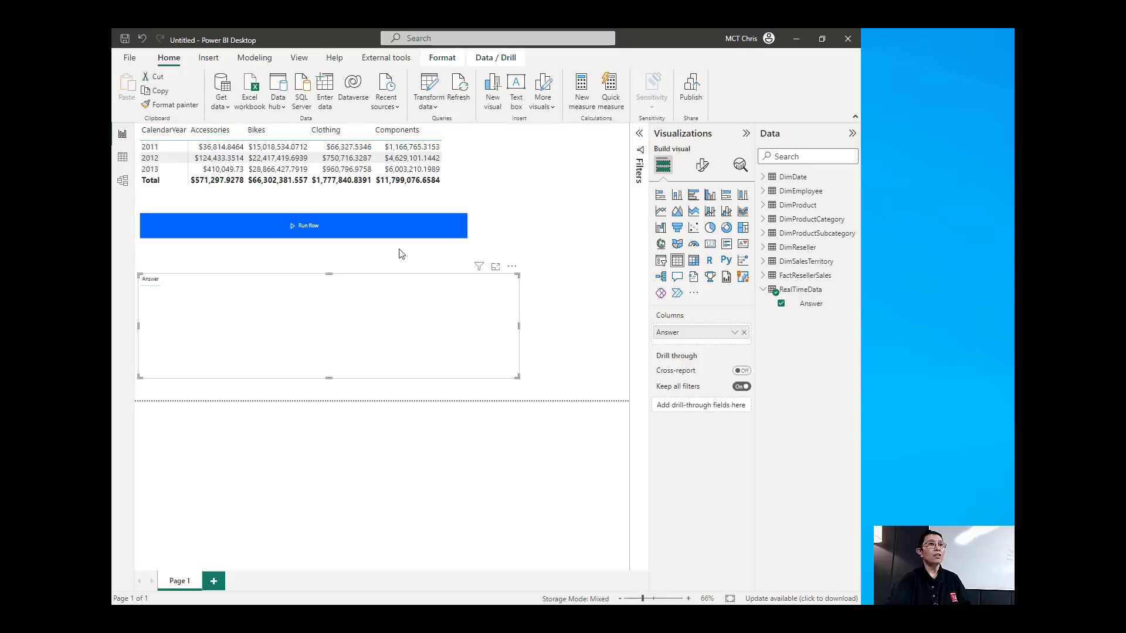
Run the flow from the report button and refresh the report data
{"action": "left_click", "coordinate": [309, 226]}
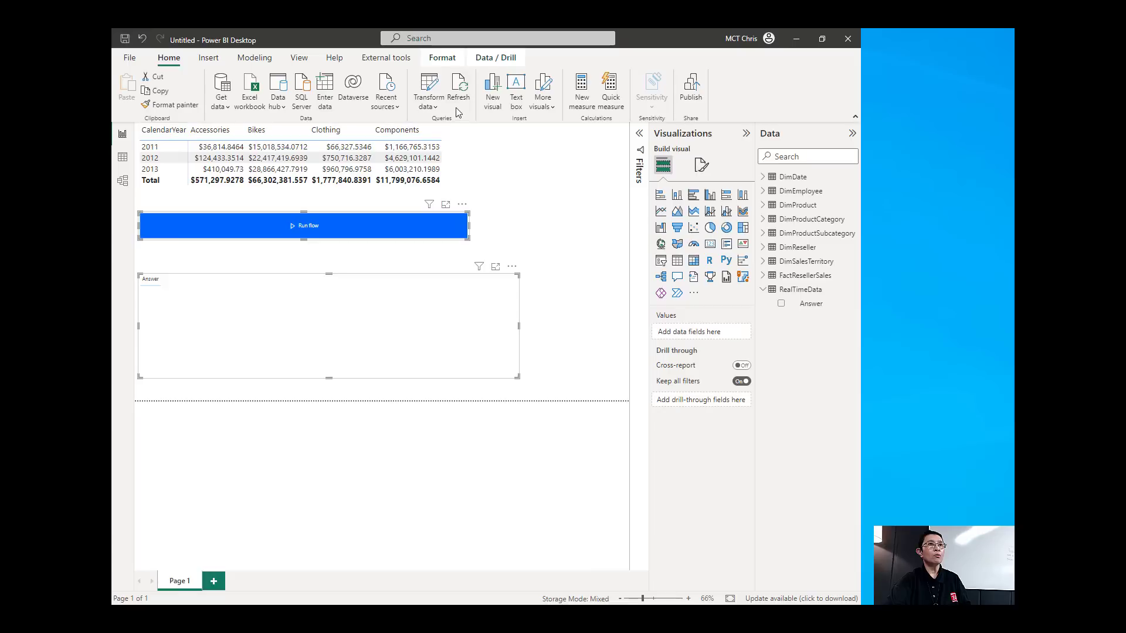
{"action": "left_click", "coordinate": [462, 90]}
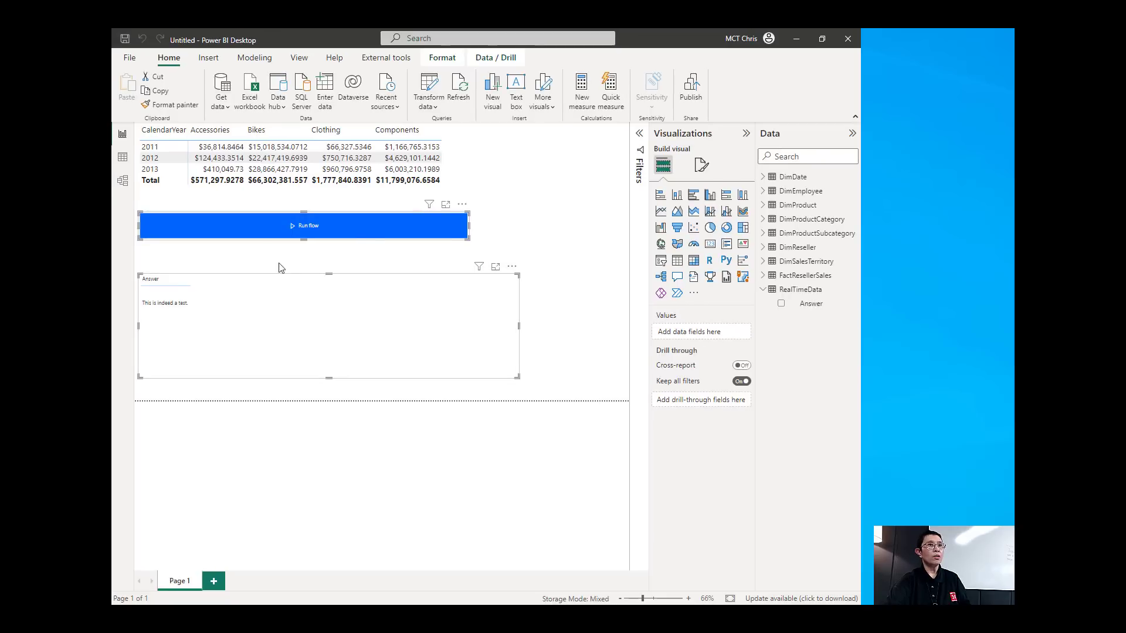
Open the ChatGPT flow for editing from the Run flow button visual
{"action": "left_click", "coordinate": [462, 205]}
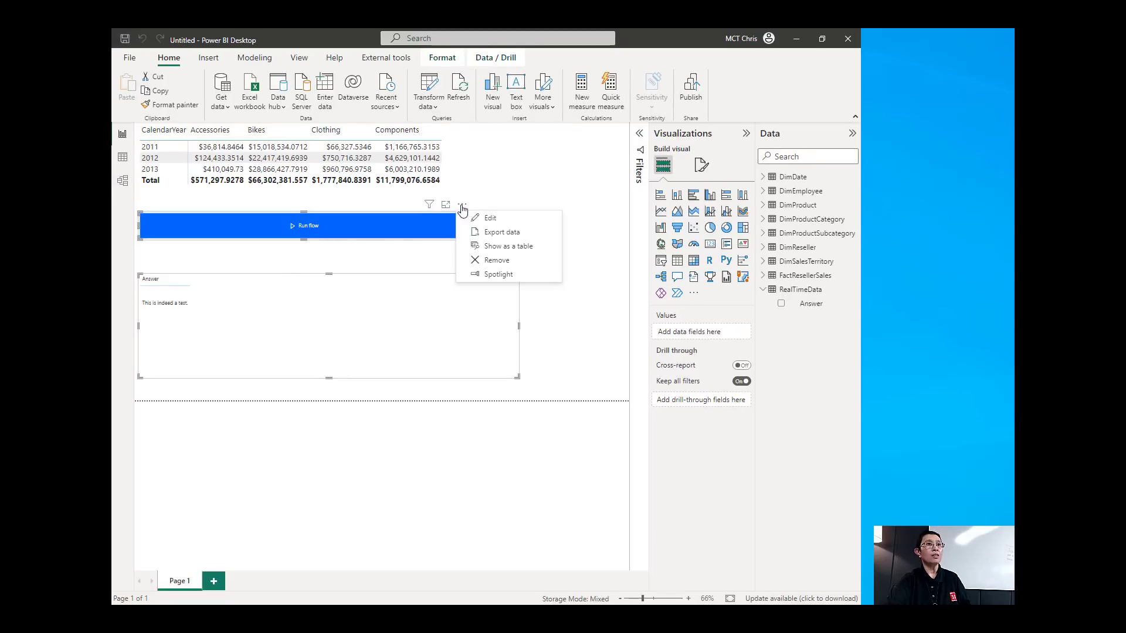
{"action": "left_click", "coordinate": [490, 220]}
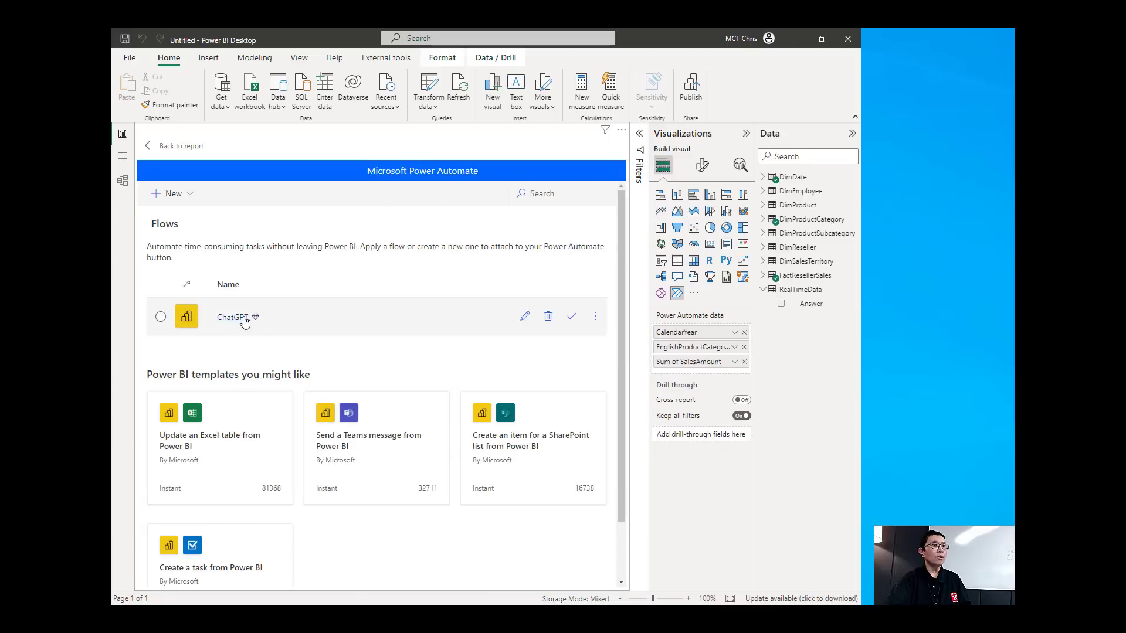
{"action": "left_click", "coordinate": [524, 318]}
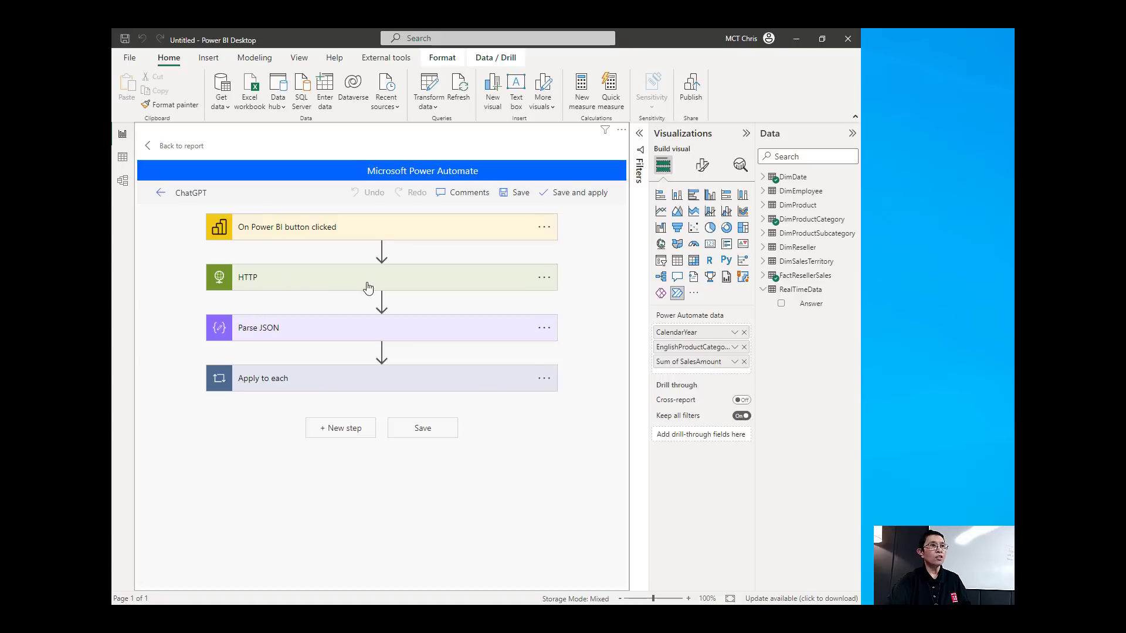
In the HTTP action's body, replace the prompt text with "Please analyze my power bi data" followed by the Power BI data parameter
{"action": "left_click", "coordinate": [358, 285]}
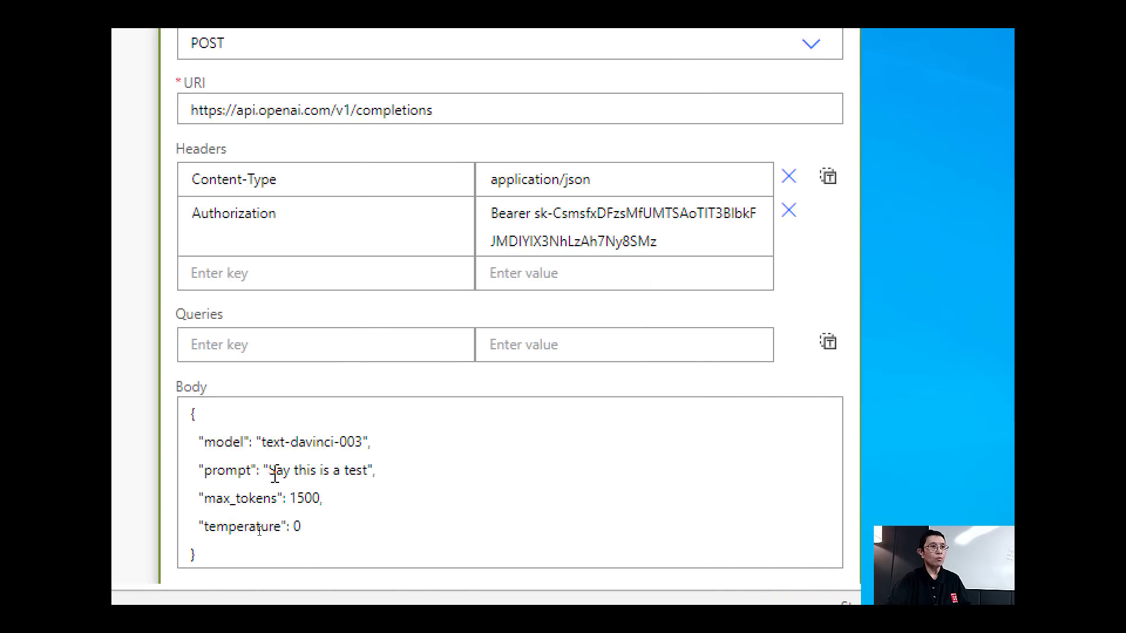
{"action": "left_click", "coordinate": [270, 469]}
{"action": "key", "text": "Delete"}
{"action": "key", "text": "Delete"}
{"action": "key", "text": "Delete"}
{"action": "key", "text": "Delete"}
{"action": "key", "text": "Delete"}
{"action": "key", "text": "Delete"}
{"action": "key", "text": "Delete"}
{"action": "key", "text": "Delete"}
{"action": "key", "text": "Delete"}
{"action": "key", "text": "Delete"}
{"action": "key", "text": "Delete"}
{"action": "key", "text": "Delete"}
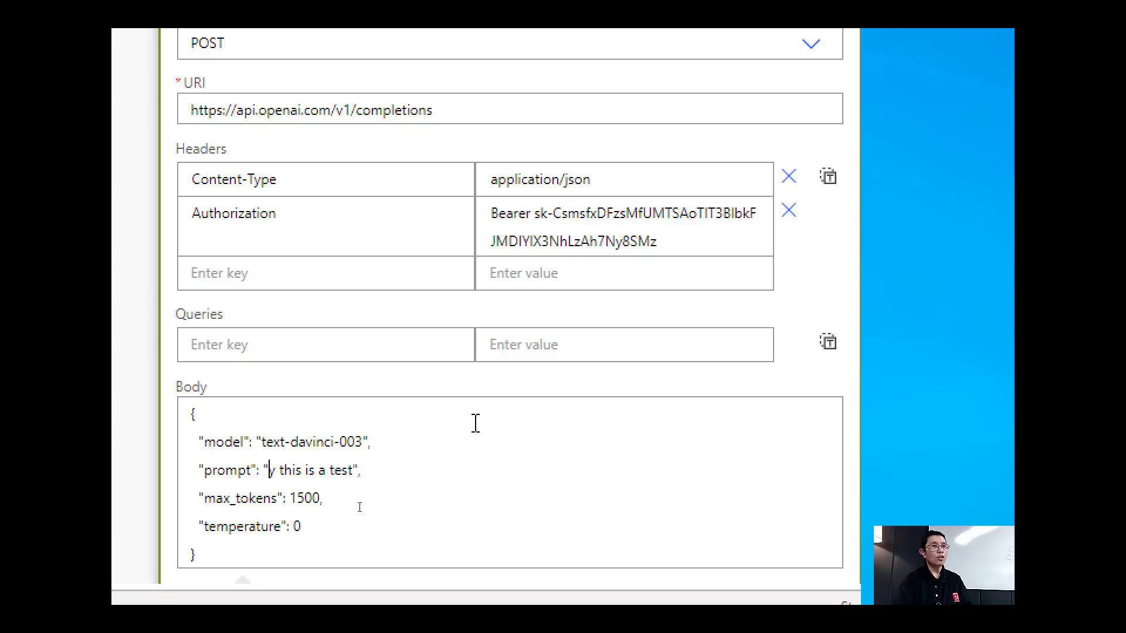
{"action": "key", "text": "Delete"}
{"action": "key", "text": "Delete"}
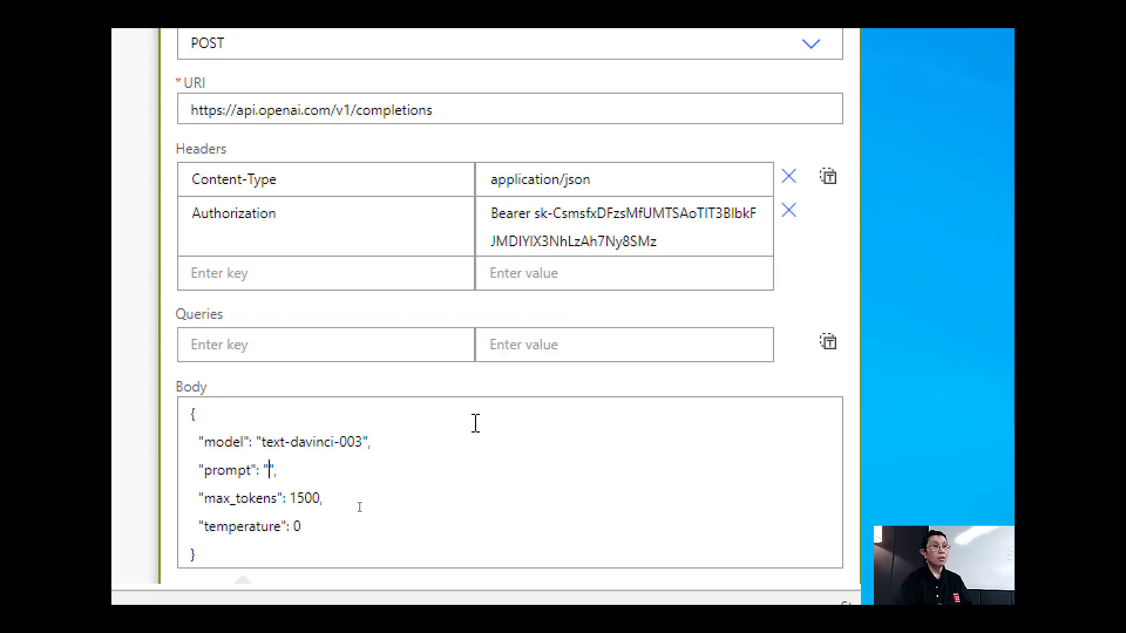
{"action": "type", "text": "Please analyze m"}
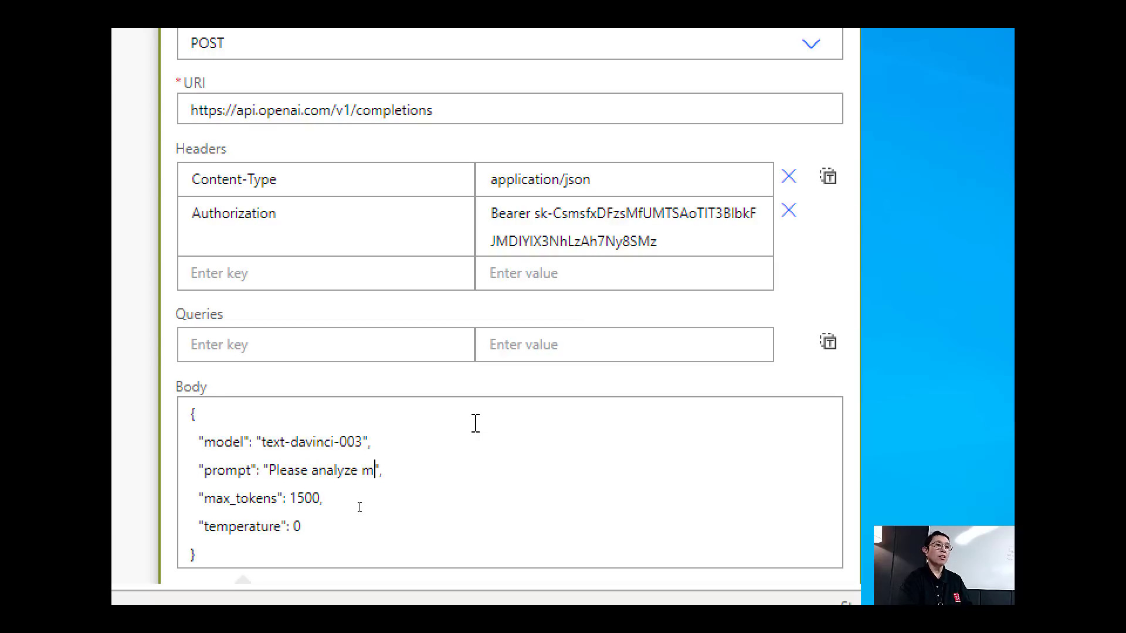
{"action": "type", "text": "y power bi data"}
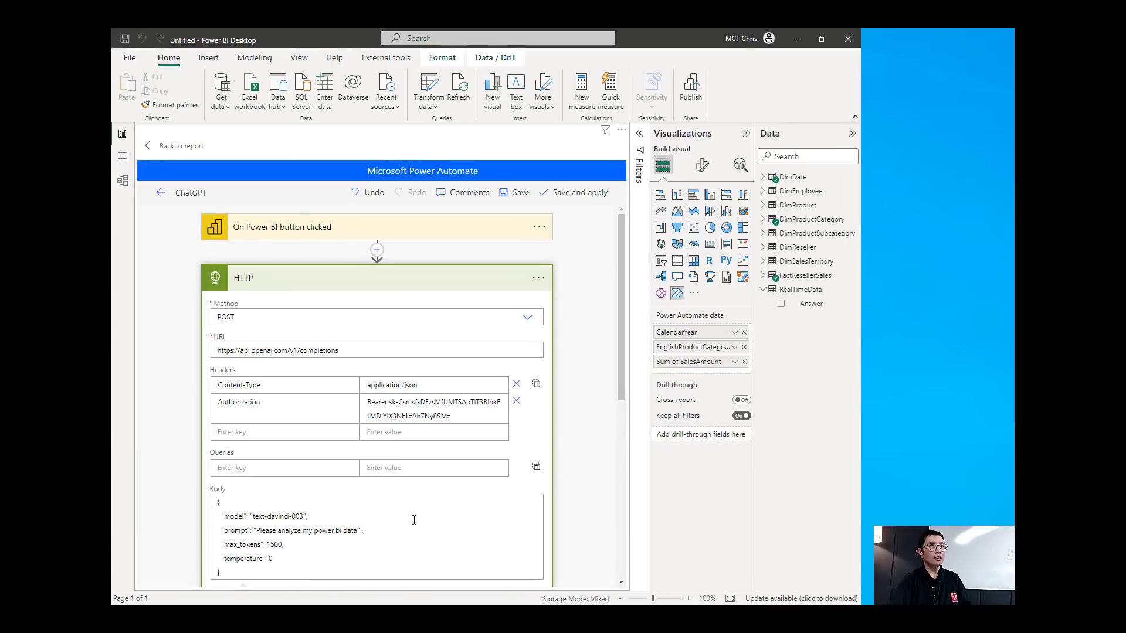
{"action": "scroll", "coordinate": [381, 527], "scroll_direction": "down", "scroll_amount": 4}
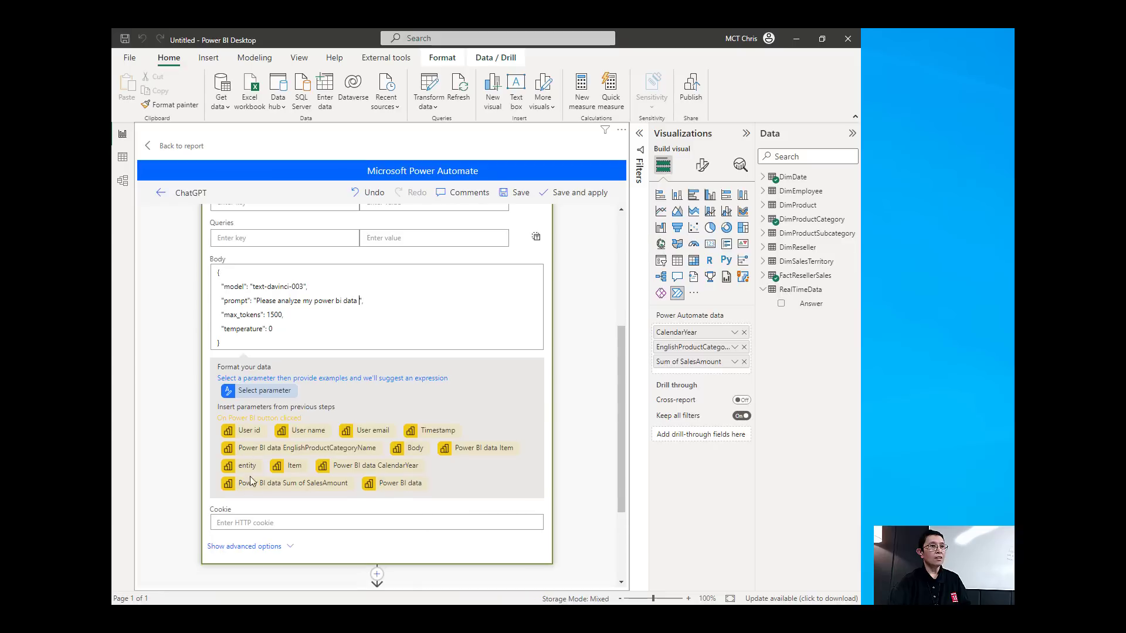
{"action": "left_click", "coordinate": [402, 483]}
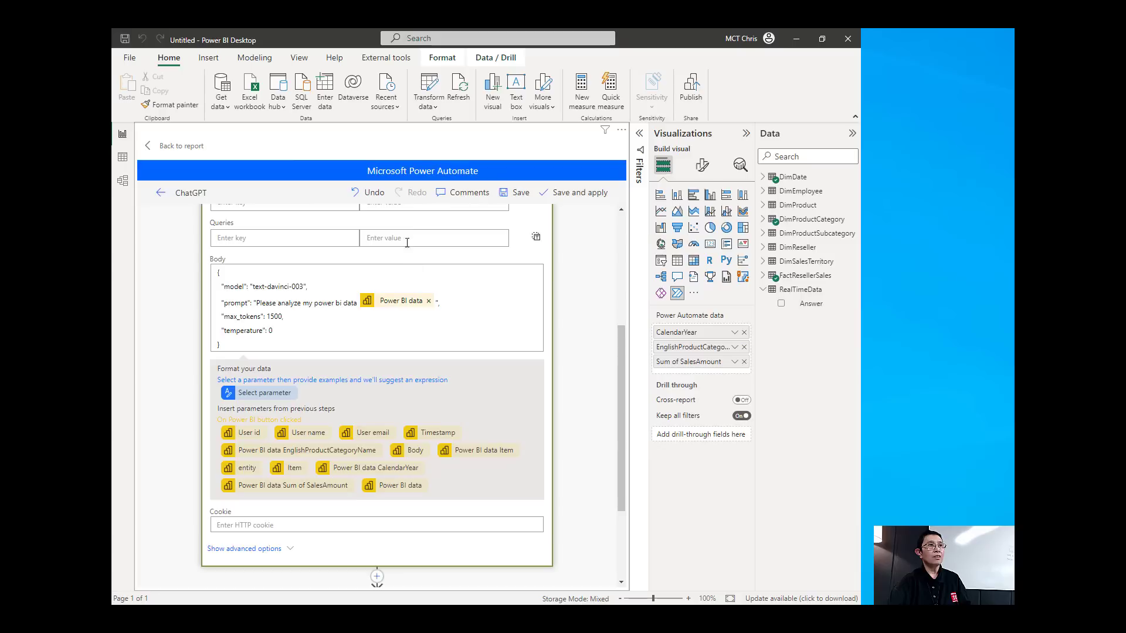
Save the ChatGPT flow, apply it to the report button and return to the report
{"action": "left_click", "coordinate": [585, 194]}
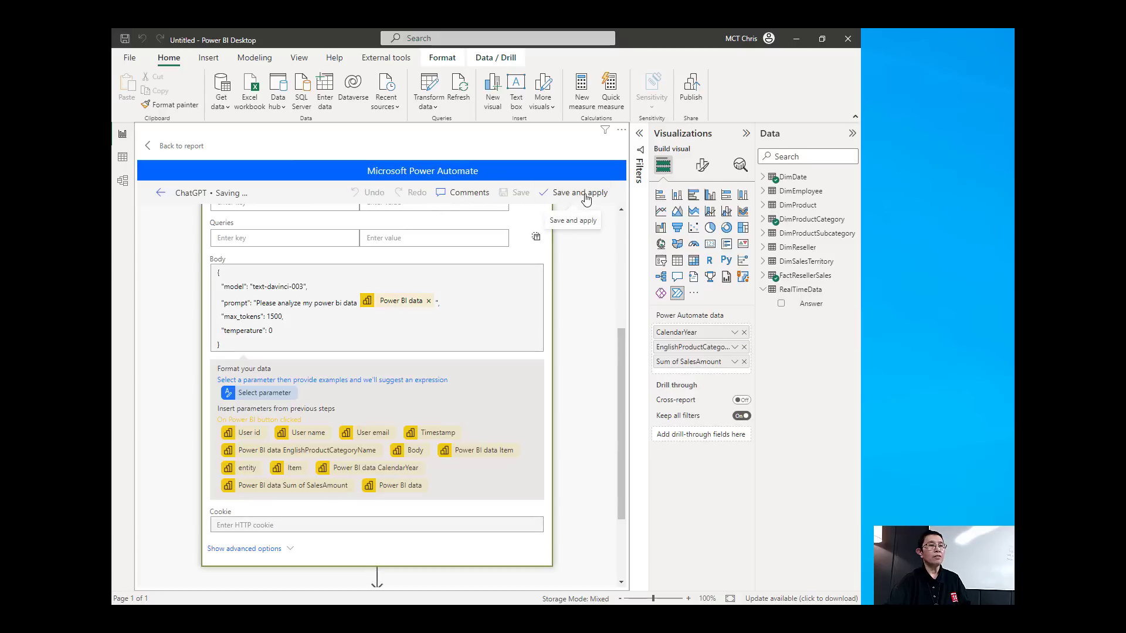
{"action": "left_click", "coordinate": [161, 194]}
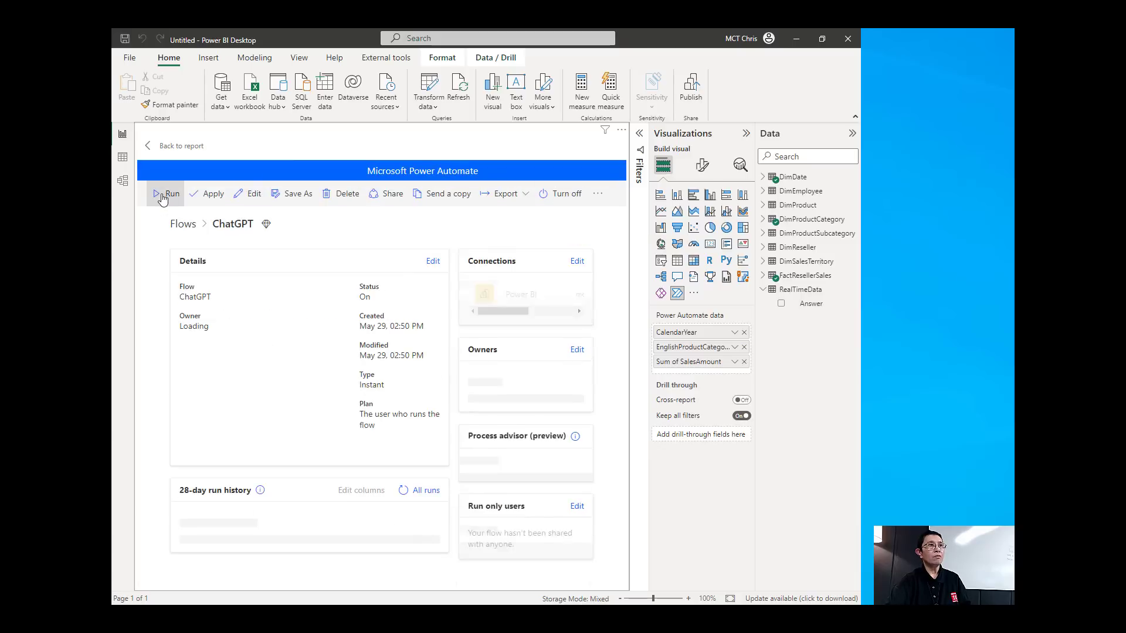
{"action": "left_click", "coordinate": [204, 200]}
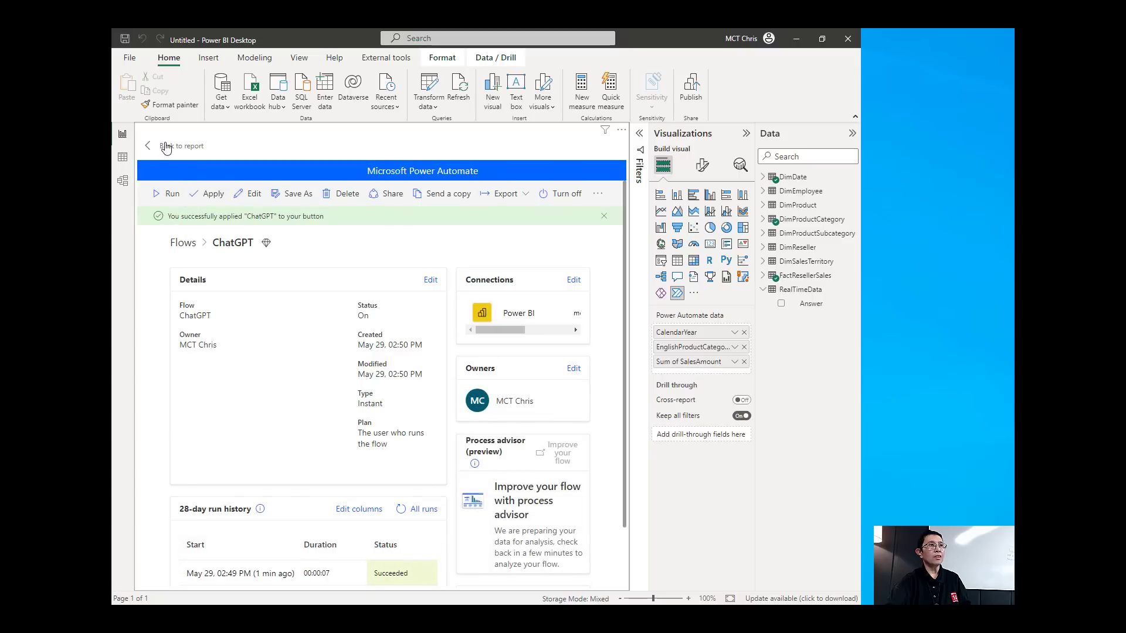
{"action": "left_click", "coordinate": [166, 147]}
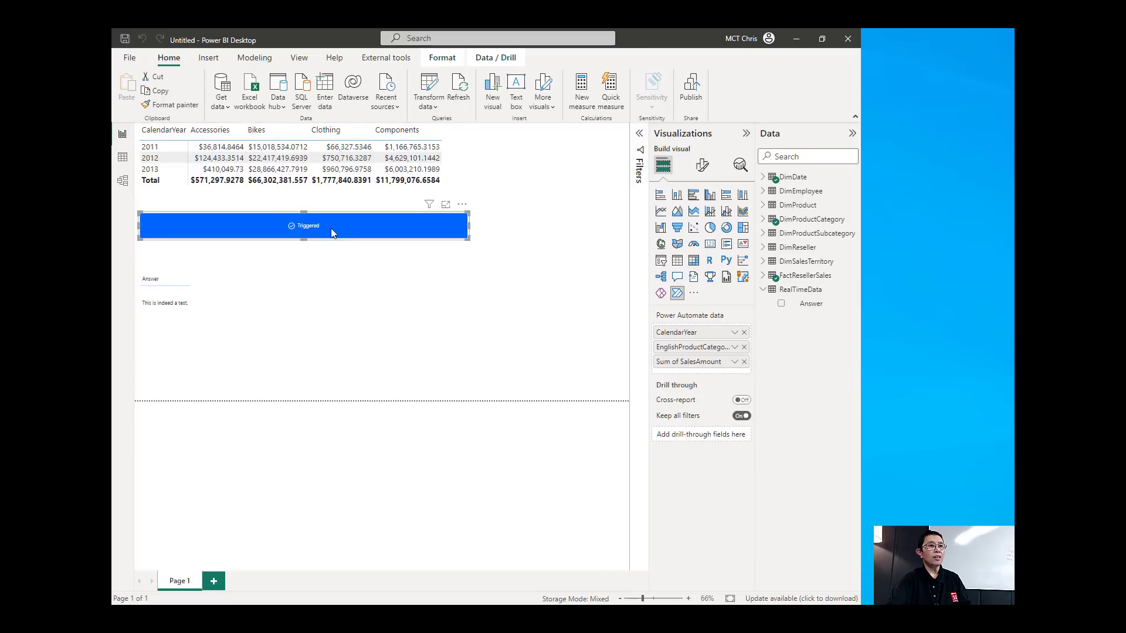
Switch to Power Automate in the browser, reload My flows and check the ChatGPT flow's run history
{"action": "key", "text": "alt+Tab"}
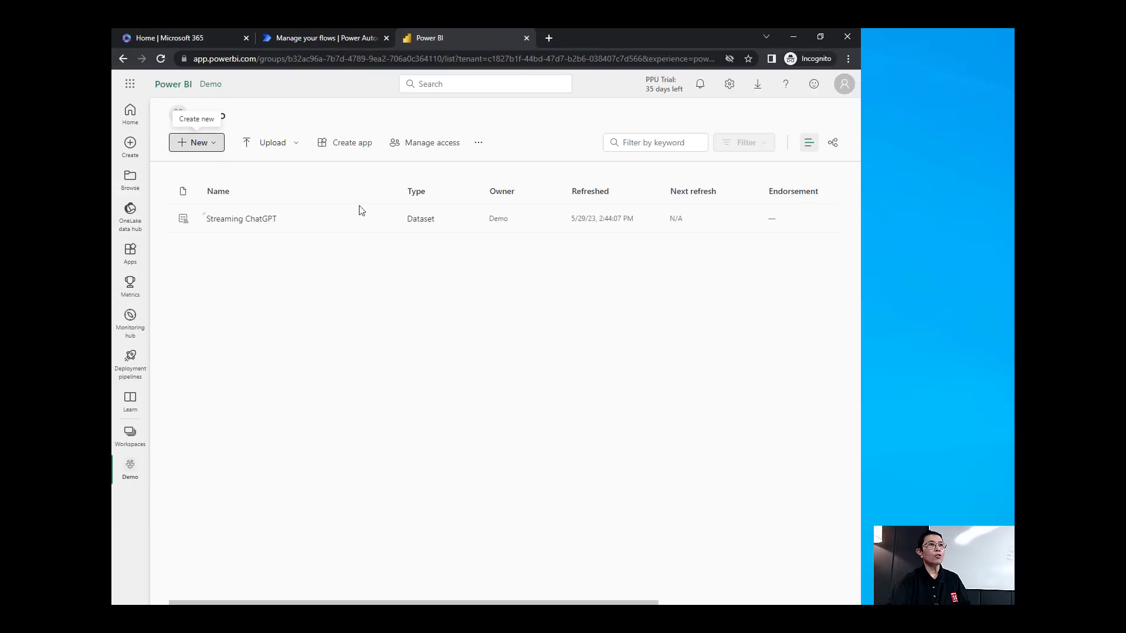
{"action": "left_click", "coordinate": [343, 36]}
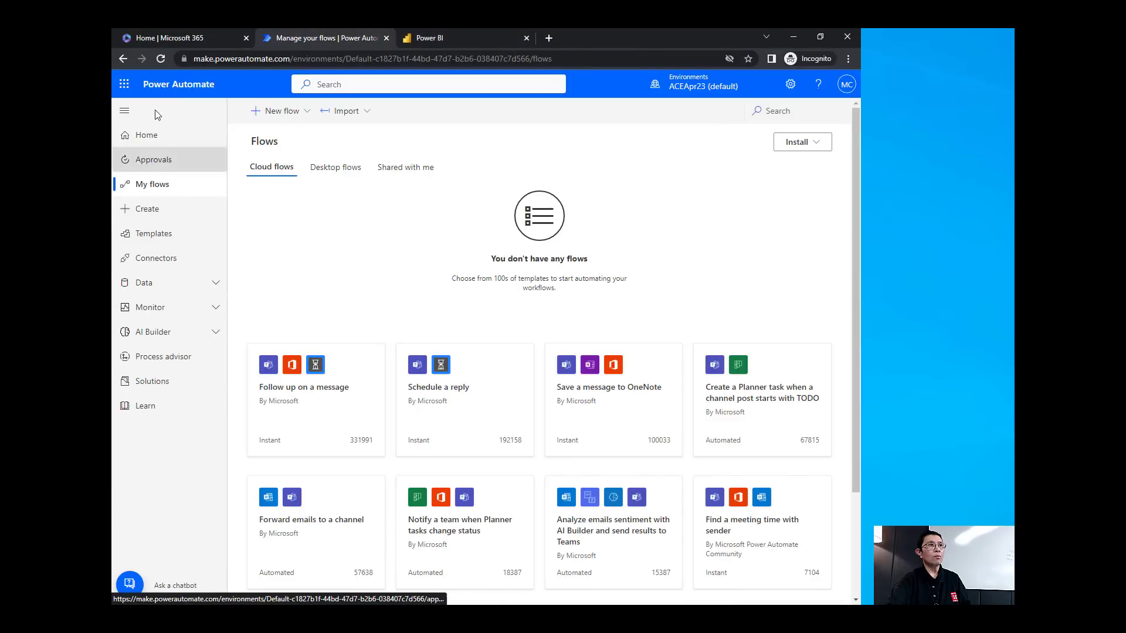
{"action": "left_click", "coordinate": [158, 61]}
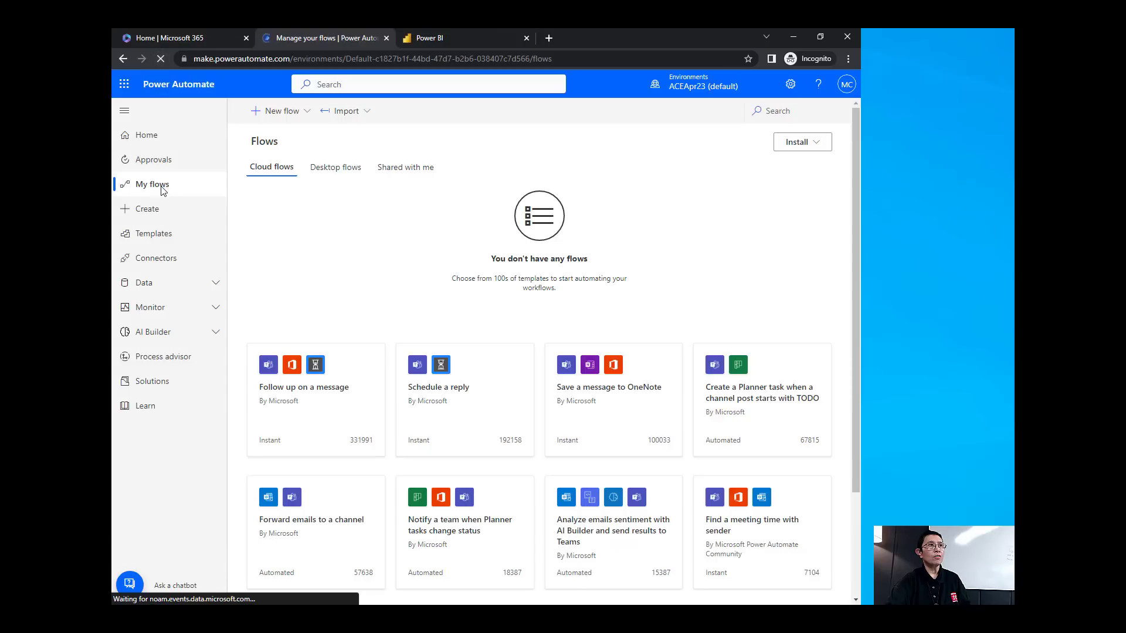
{"action": "left_click", "coordinate": [329, 249]}
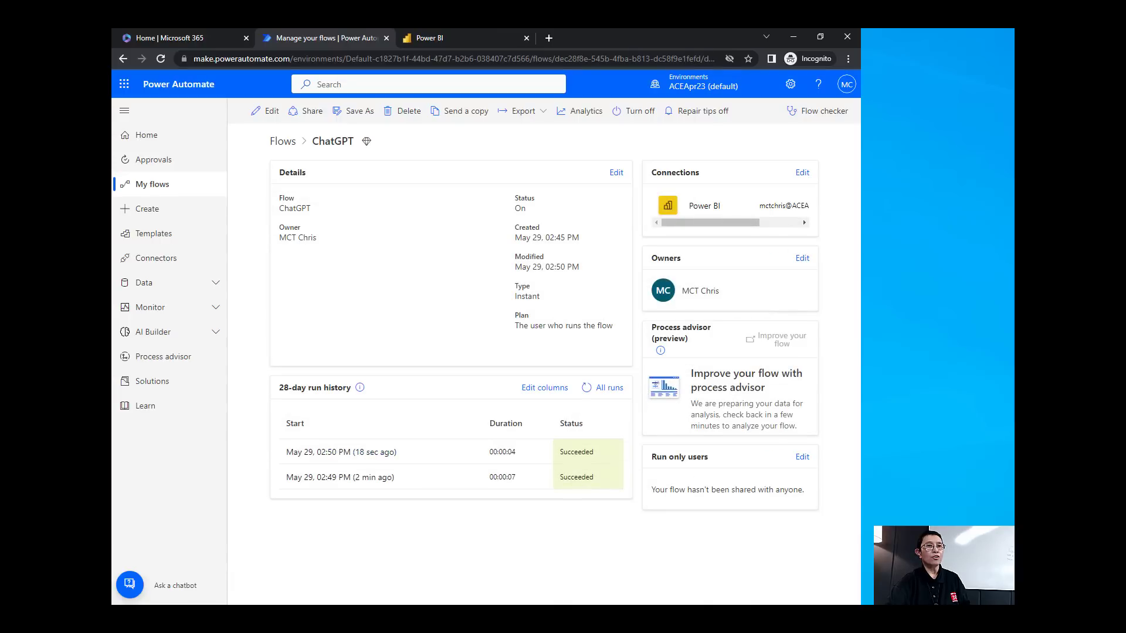
Switch back to Power BI Desktop, refresh the report data and read the new response in the Answer table
{"action": "key", "text": "alt+Tab"}
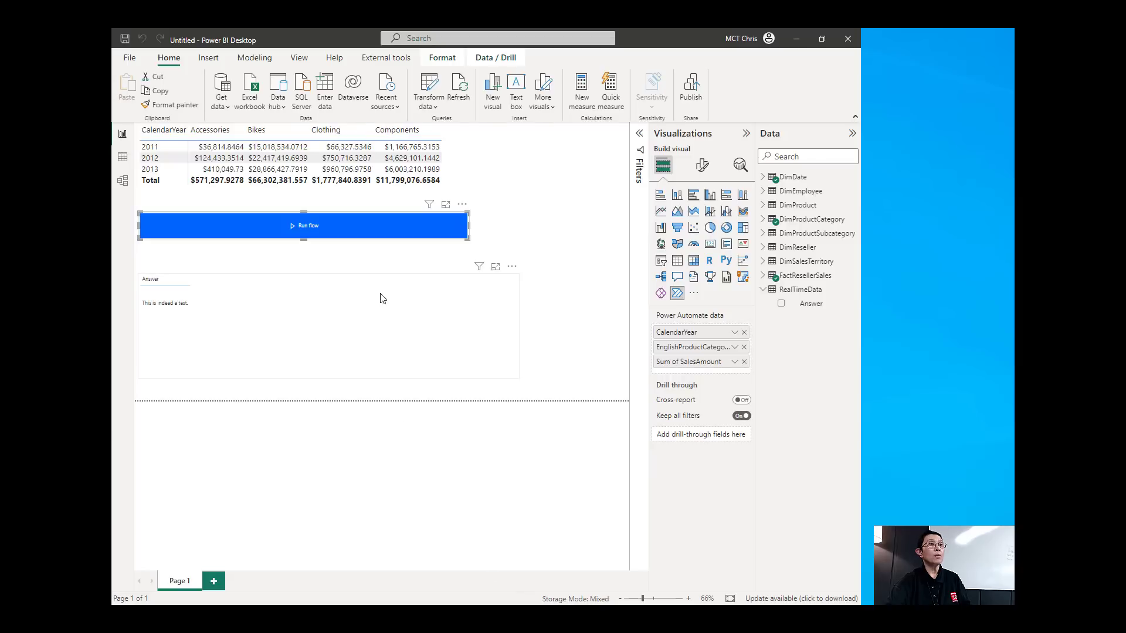
{"action": "left_click", "coordinate": [459, 91]}
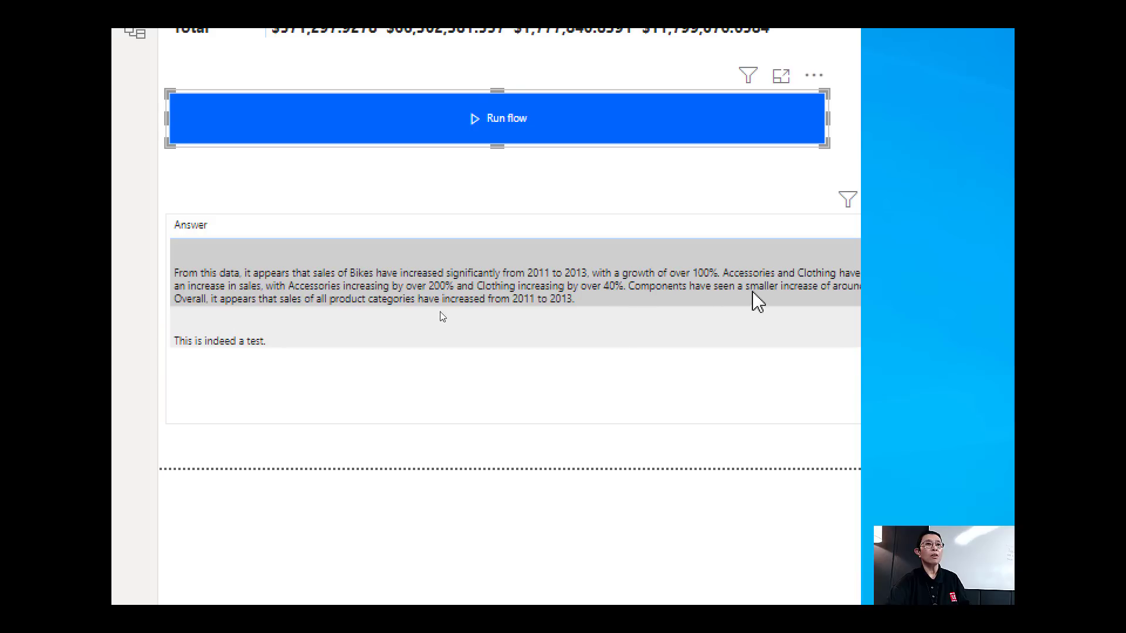
{"action": "scroll", "coordinate": [756, 302], "scroll_direction": "right", "scroll_amount": 2}
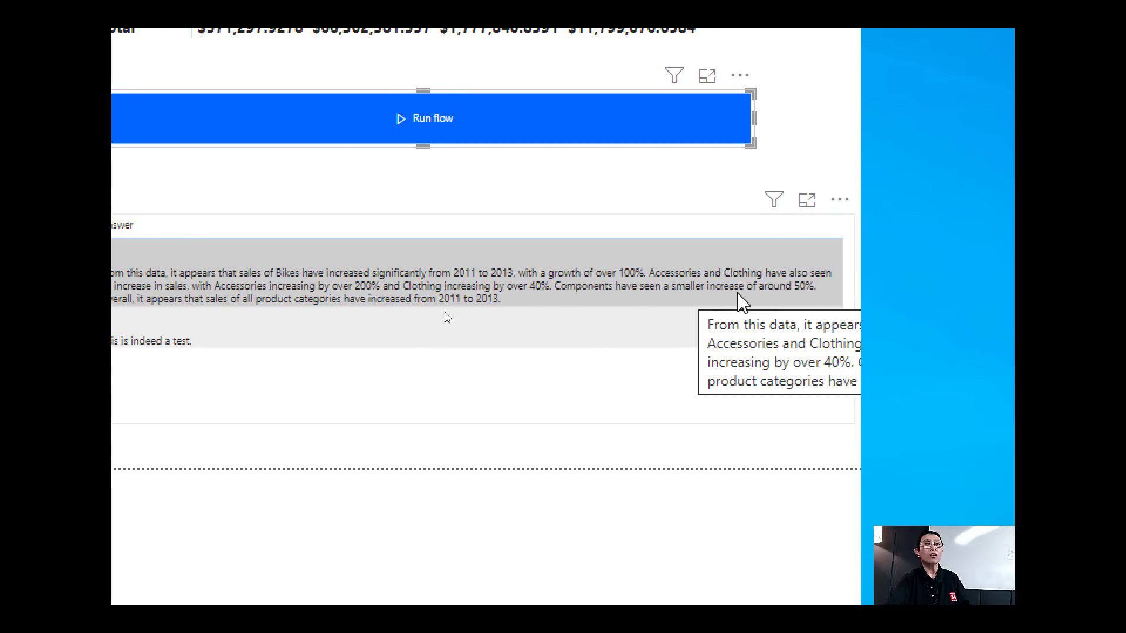
{"action": "scroll", "coordinate": [164, 310], "scroll_direction": "left", "scroll_amount": 2}
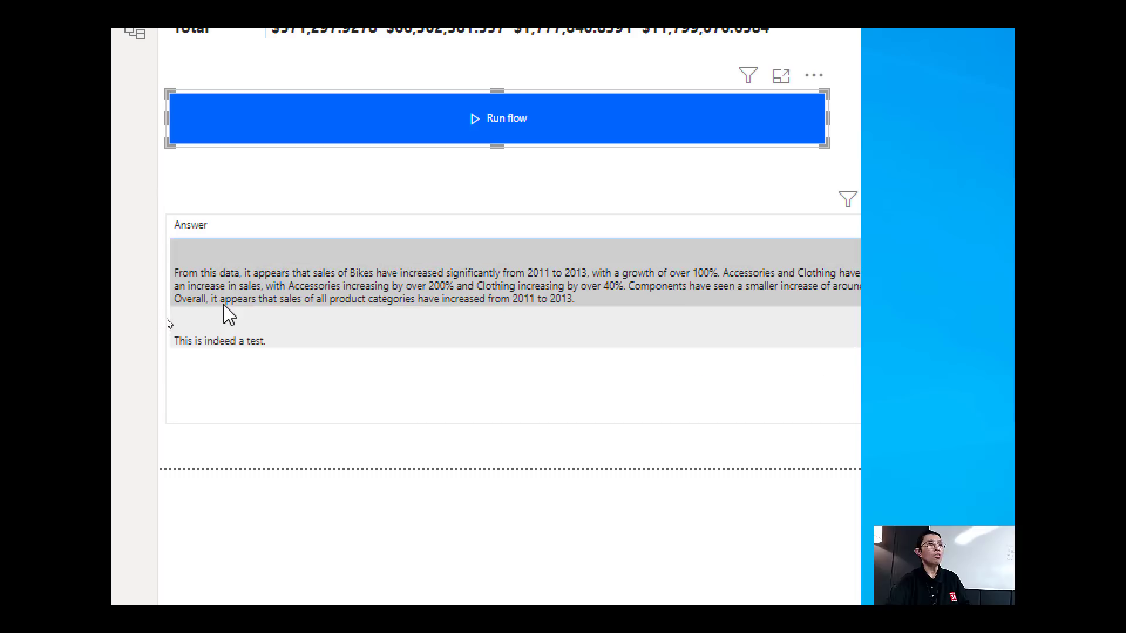